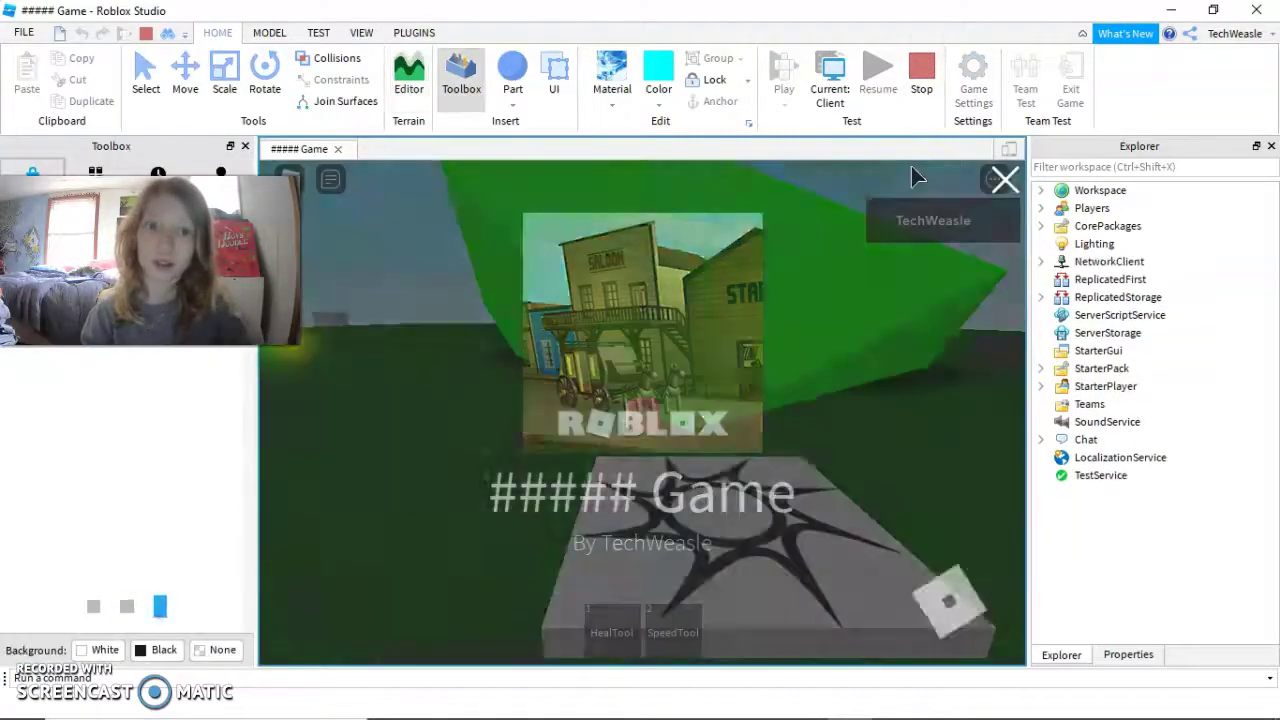
# - Equip the SpeedTool in the playtest and run the character across the grass to watch its blue trail
pyautogui.click(908, 226)
pyautogui.press('w')
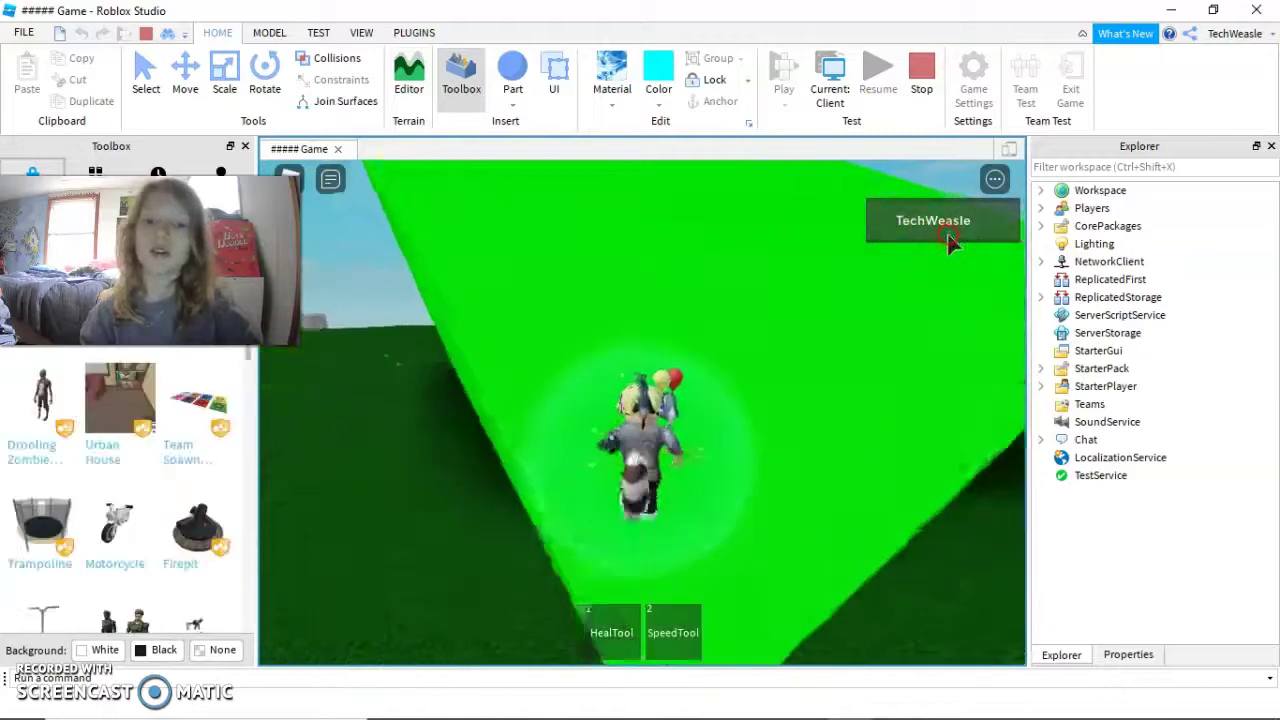
pyautogui.press('2')
pyautogui.click(945, 228)
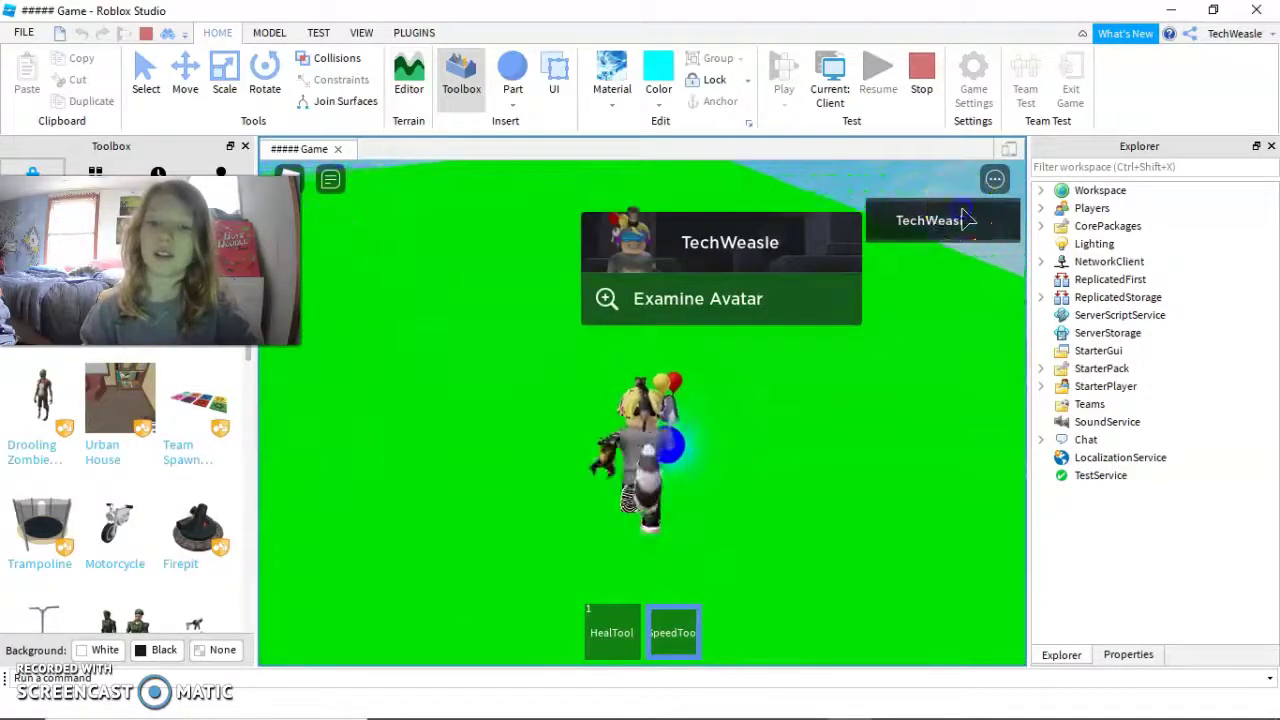
pyautogui.click(903, 345)
pyautogui.click(891, 381)
pyautogui.moveTo(891, 381); pyautogui.dragTo(891, 381, button='right')
pyautogui.press('w')
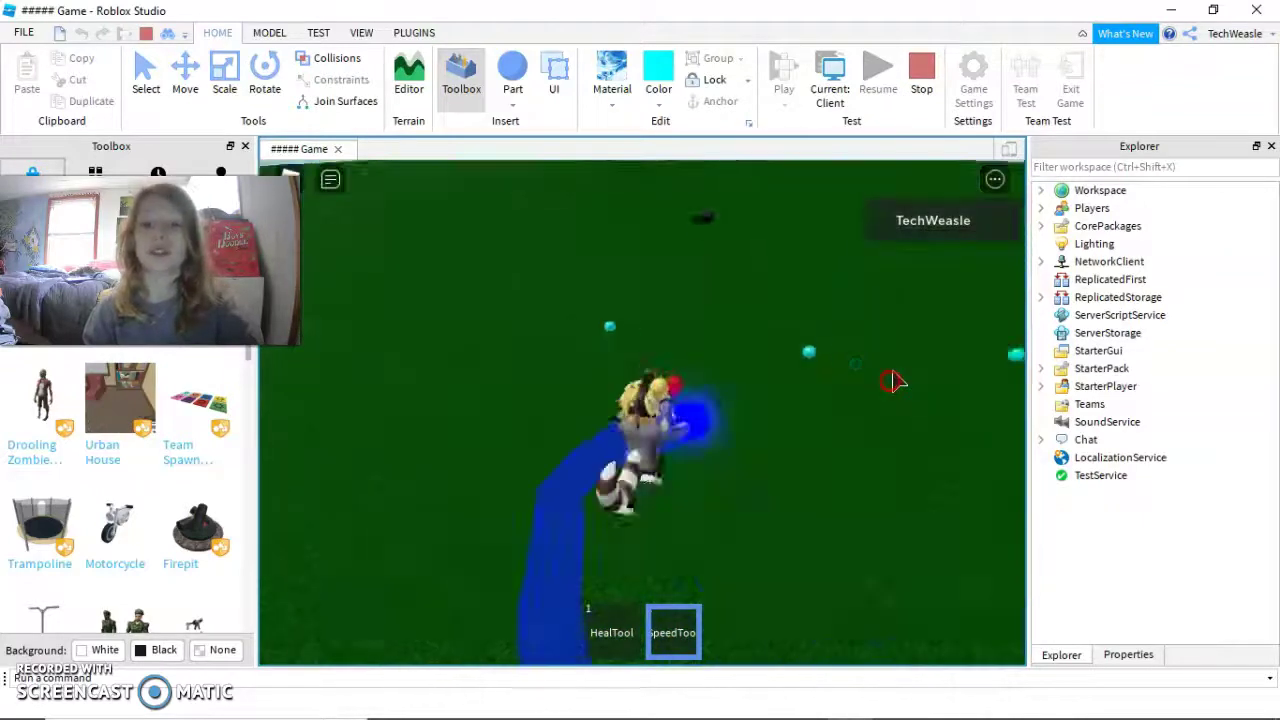
# - Equip the HealTool, switch back to the SpeedTool, and run the character around to test the trail
pyautogui.press('1')
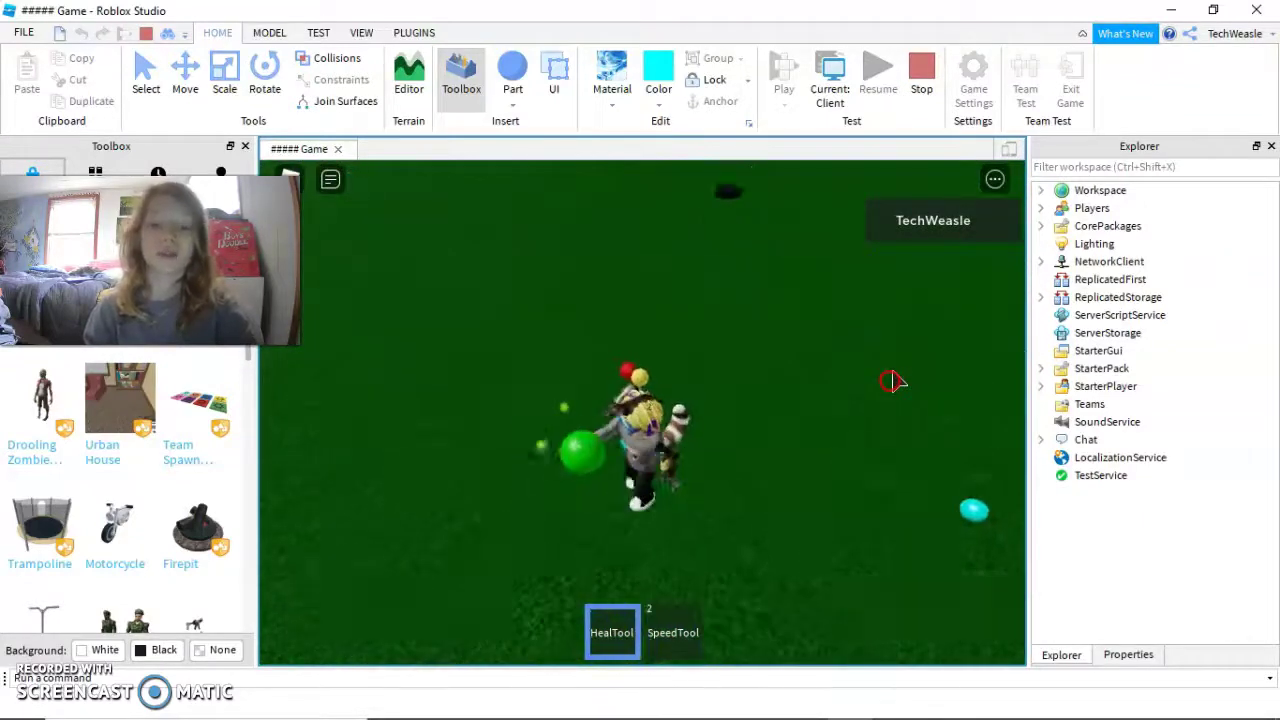
pyautogui.moveTo(891, 381); pyautogui.dragTo(891, 386, button='right')
pyautogui.press('2')
pyautogui.click(889, 386)
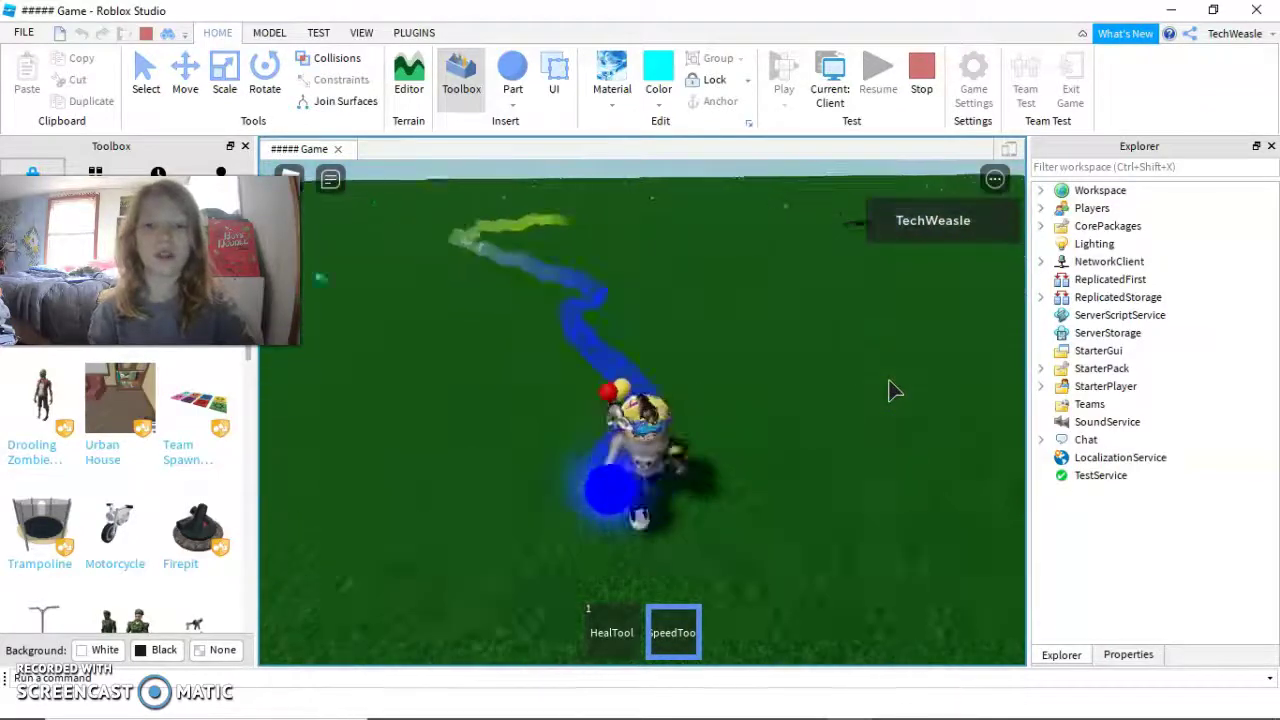
pyautogui.press('a')
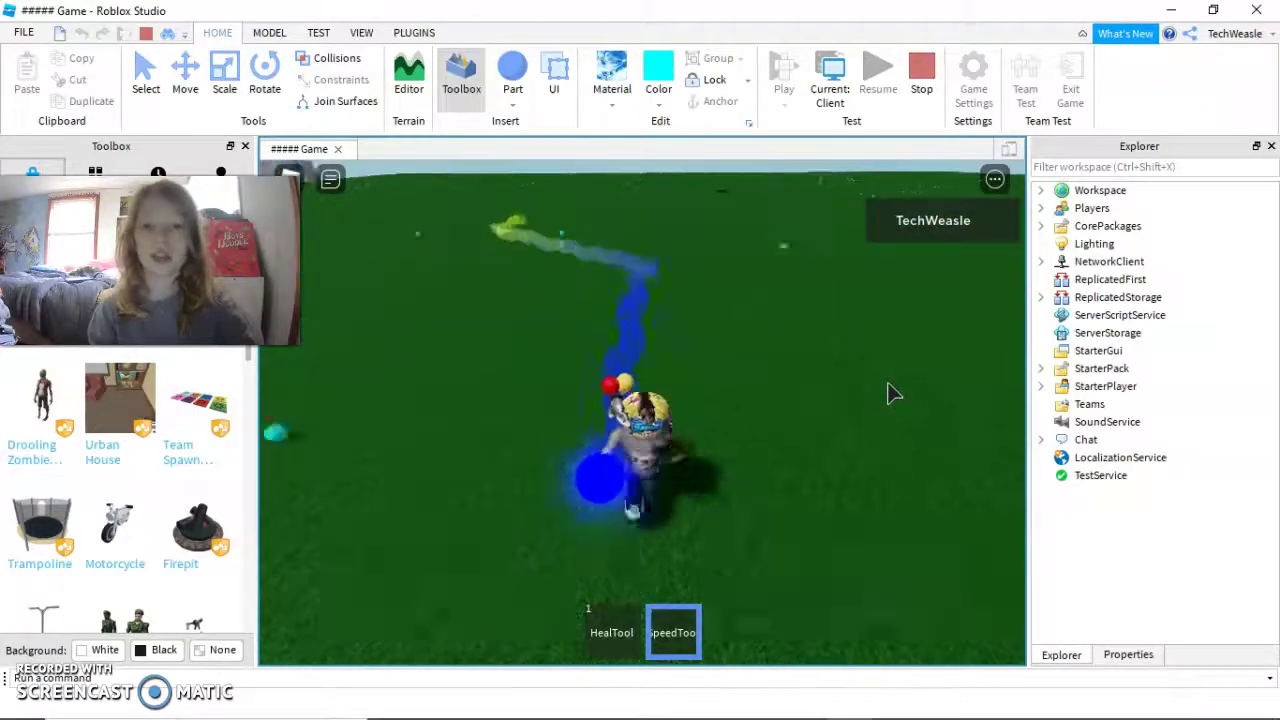
pyautogui.press('d')
pyautogui.press('w')
pyautogui.moveTo(892, 392); pyautogui.dragTo(892, 390, button='right')
pyautogui.press('s')
pyautogui.press('a')
pyautogui.moveTo(907, 333); pyautogui.dragTo(907, 327, button='right')
pyautogui.press('d')
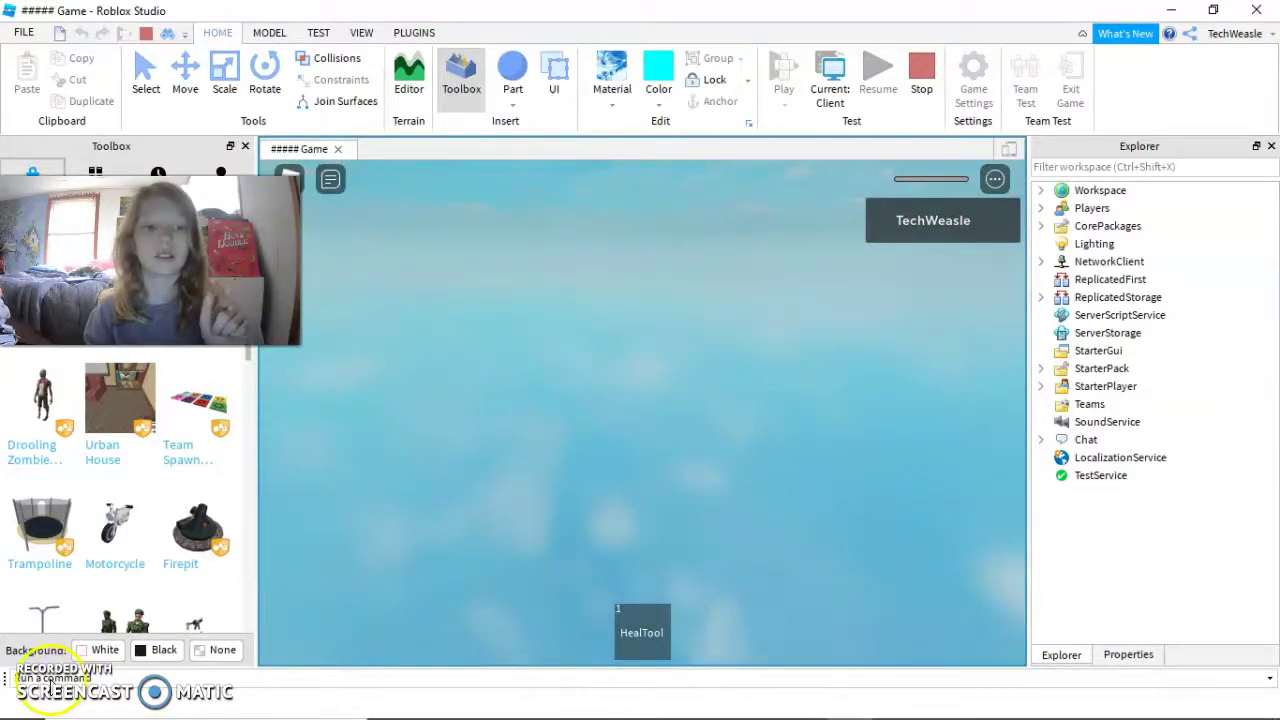
# - Stop the playtest and insert two sphere parts on an empty area of the grass
pyautogui.press('w')
pyautogui.moveTo(860, 367); pyautogui.dragTo(857, 366, button='right')
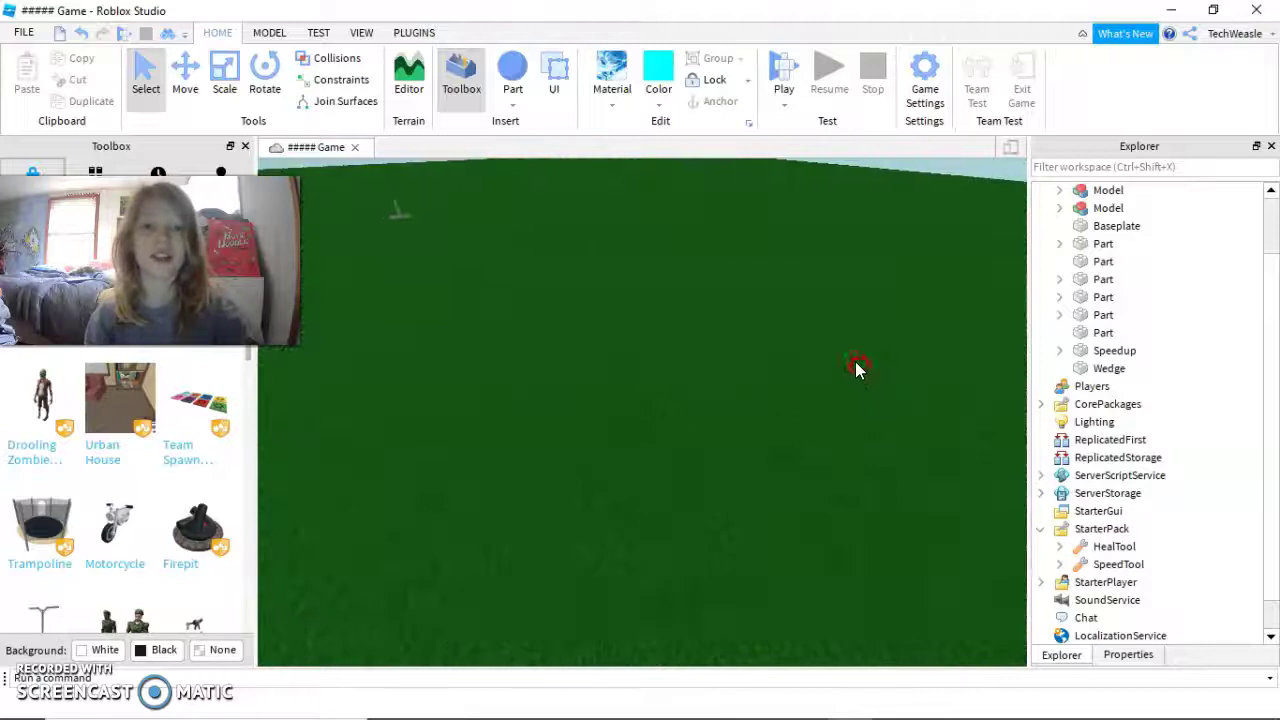
pyautogui.click(518, 80)
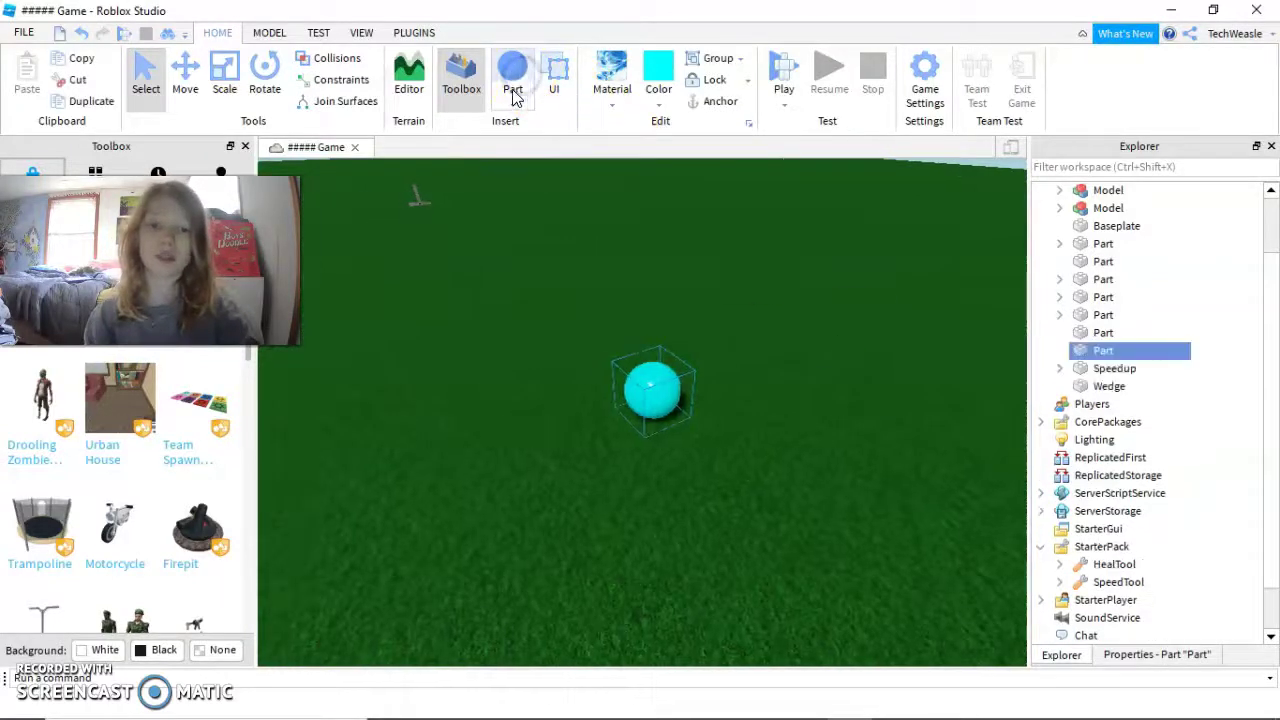
pyautogui.moveTo(590, 303); pyautogui.dragTo(590, 303, button='right')
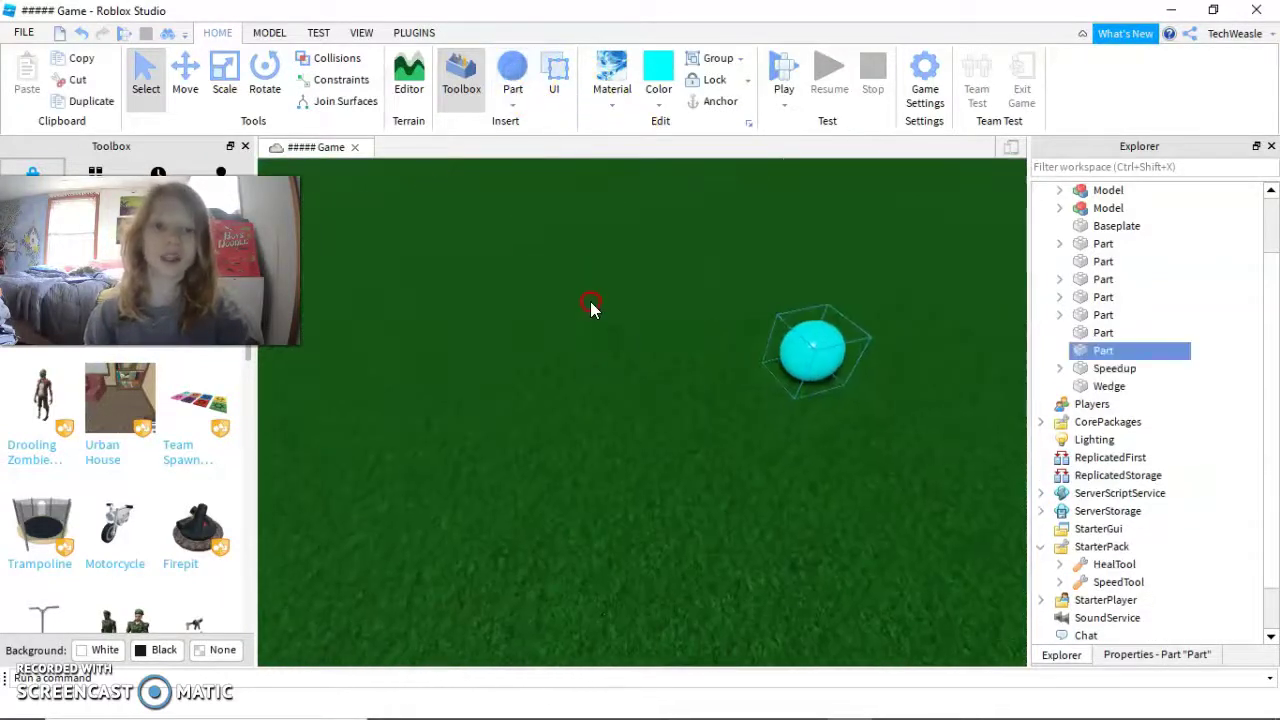
pyautogui.click(518, 76)
# - Color one of the two new spheres yellow and the other bright green
pyautogui.click(759, 330)
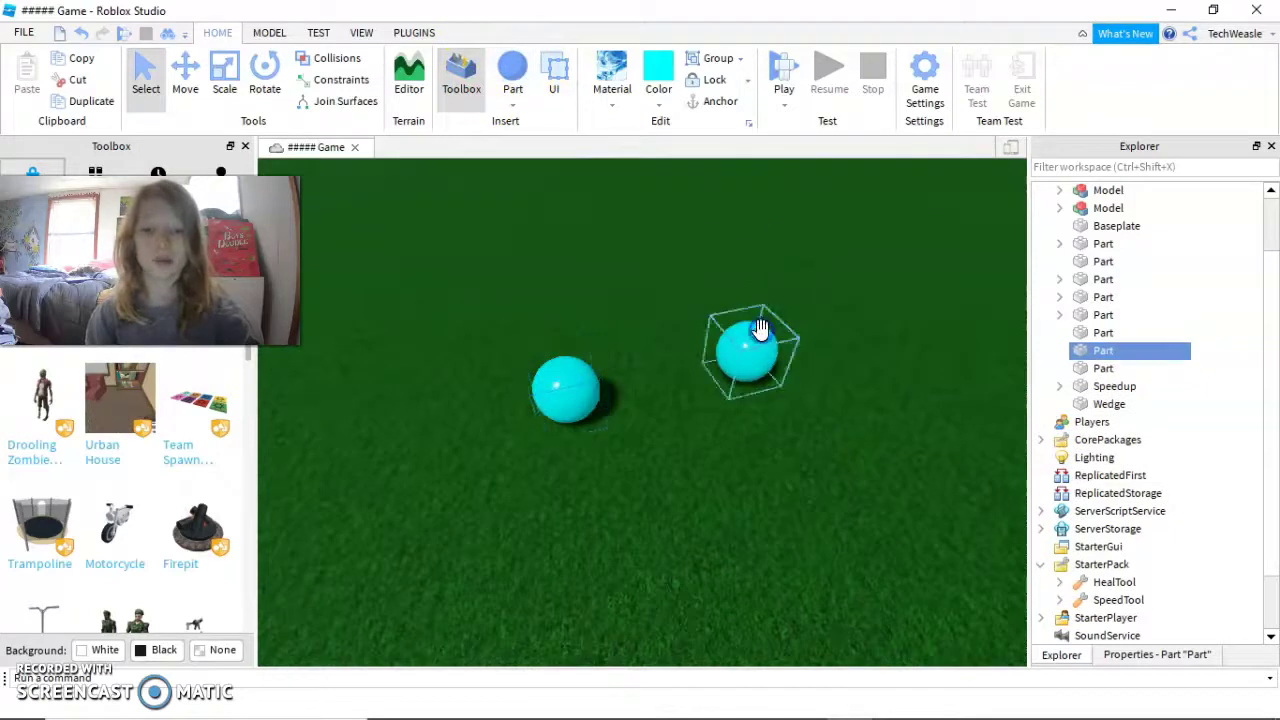
pyautogui.click(668, 102)
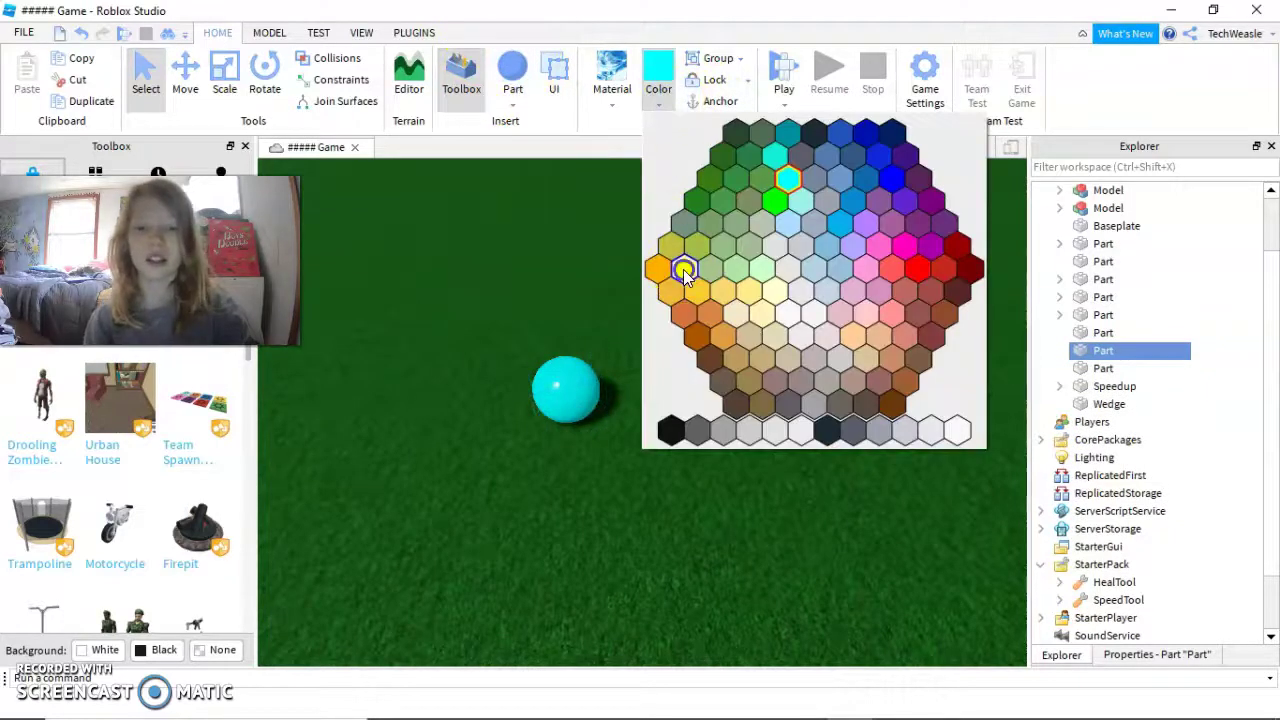
pyautogui.click(683, 270)
pyautogui.click(566, 399)
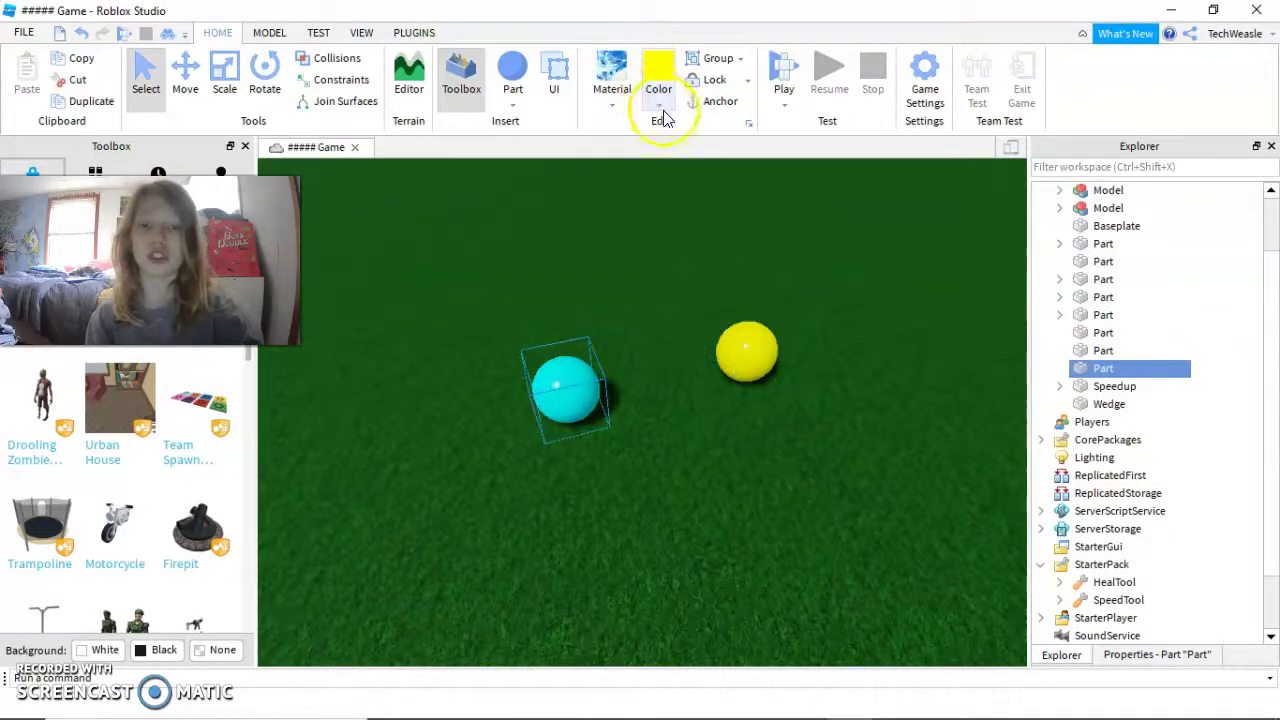
pyautogui.click(658, 106)
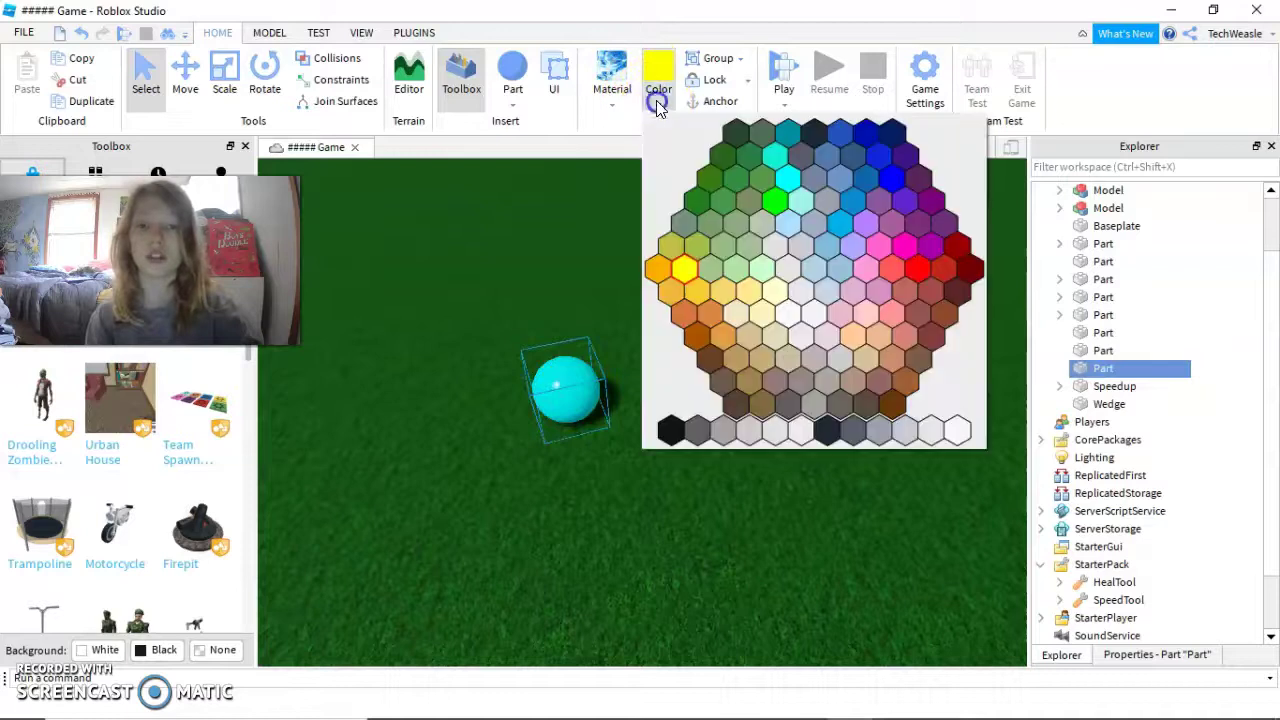
pyautogui.click(776, 203)
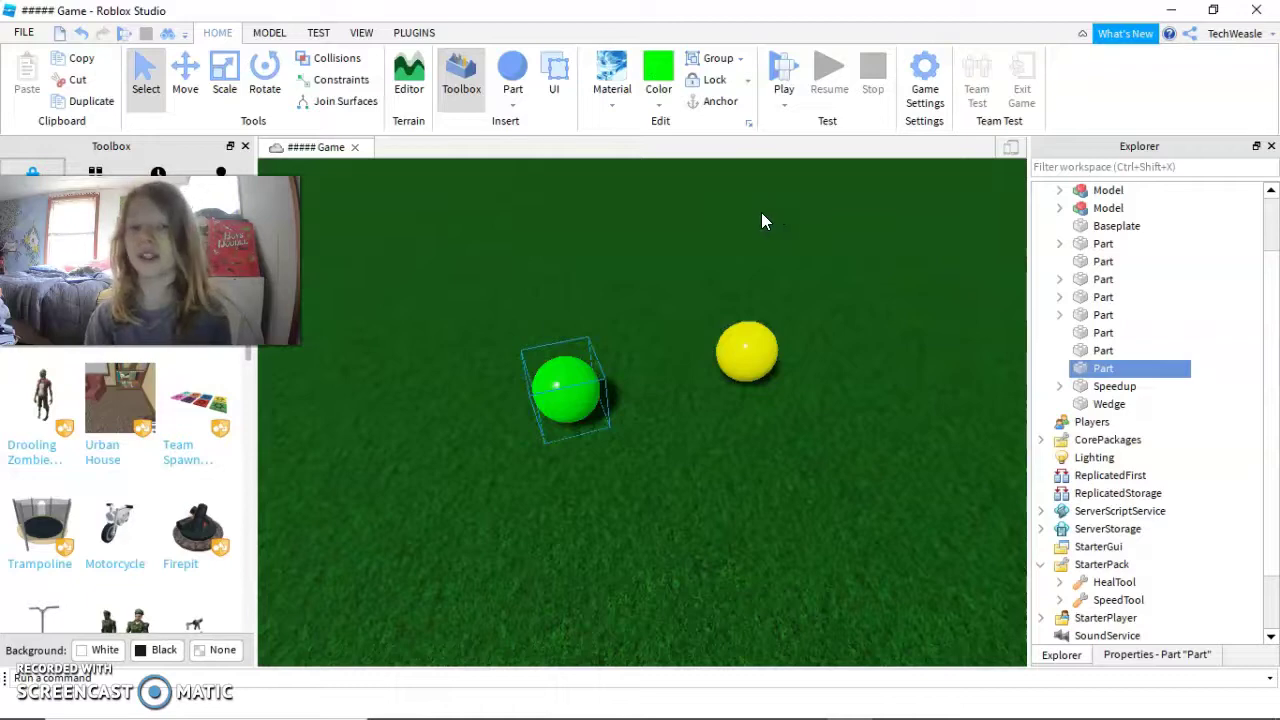
# - Recolor the yellow sphere red and the green sphere blue
pyautogui.moveTo(774, 222); pyautogui.dragTo(774, 222, button='right')
pyautogui.press('d')
pyautogui.press('s')
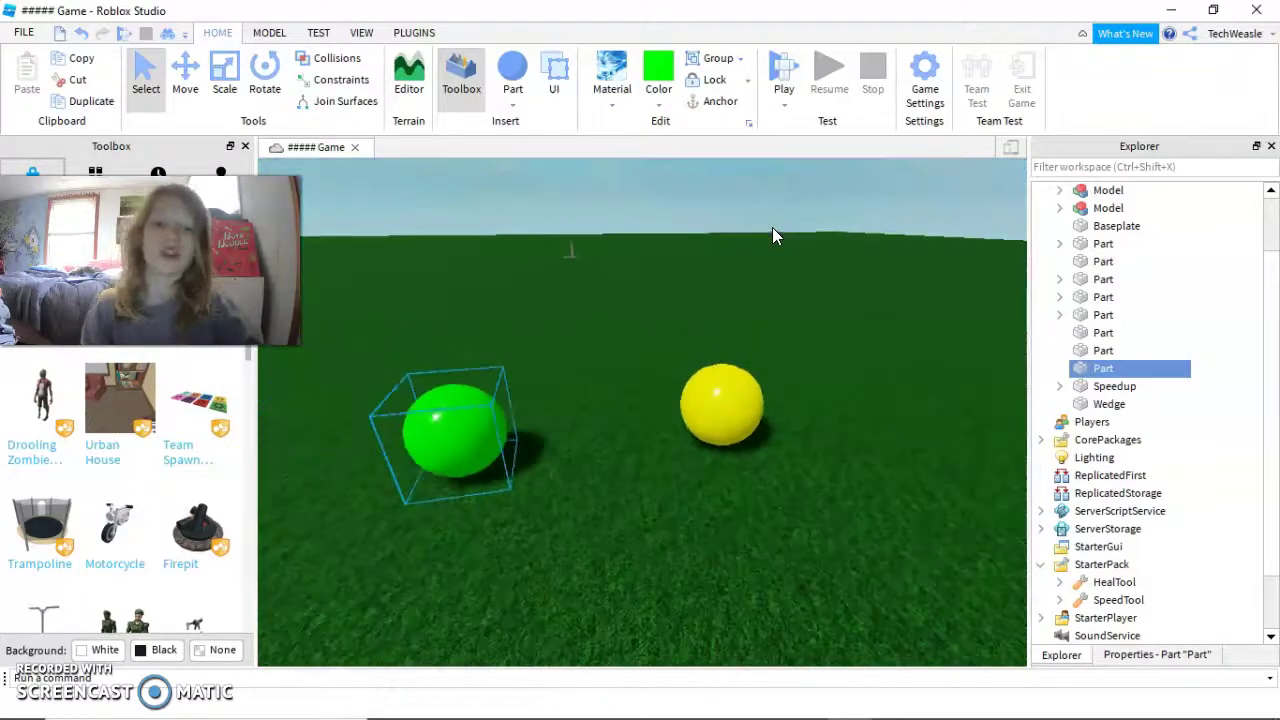
pyautogui.press('w')
pyautogui.click(748, 357)
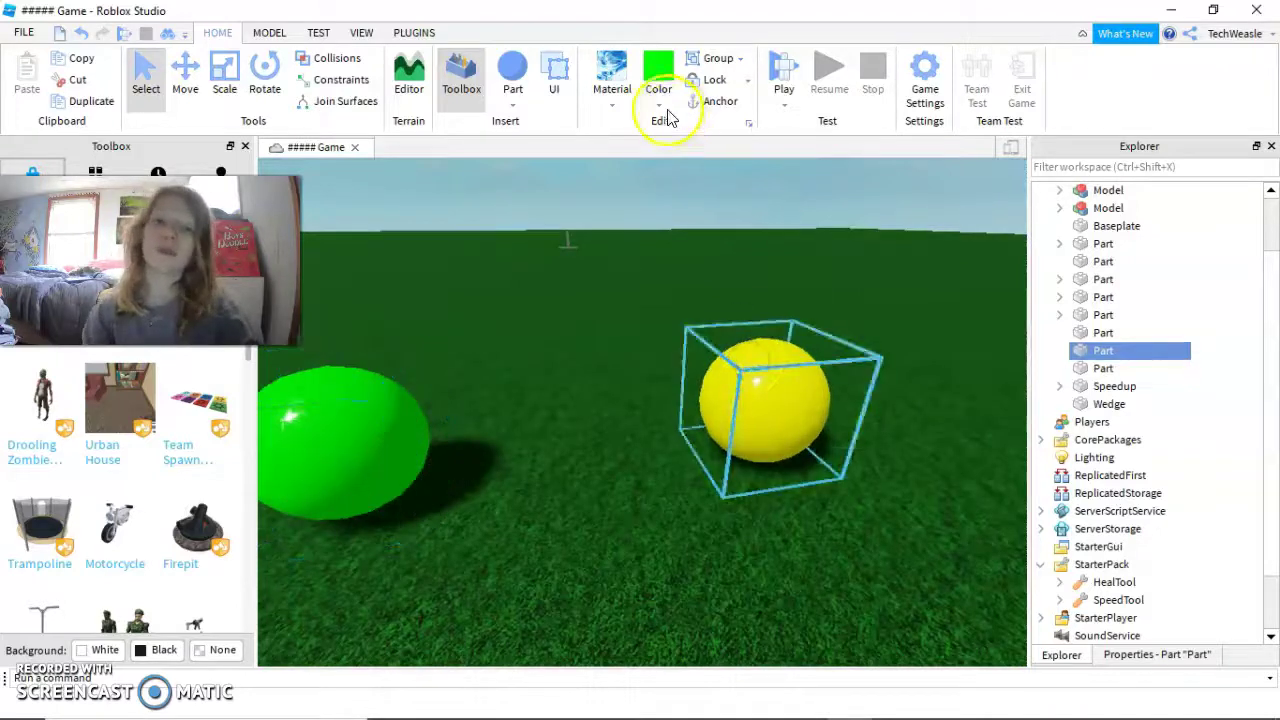
pyautogui.click(659, 103)
pyautogui.click(918, 280)
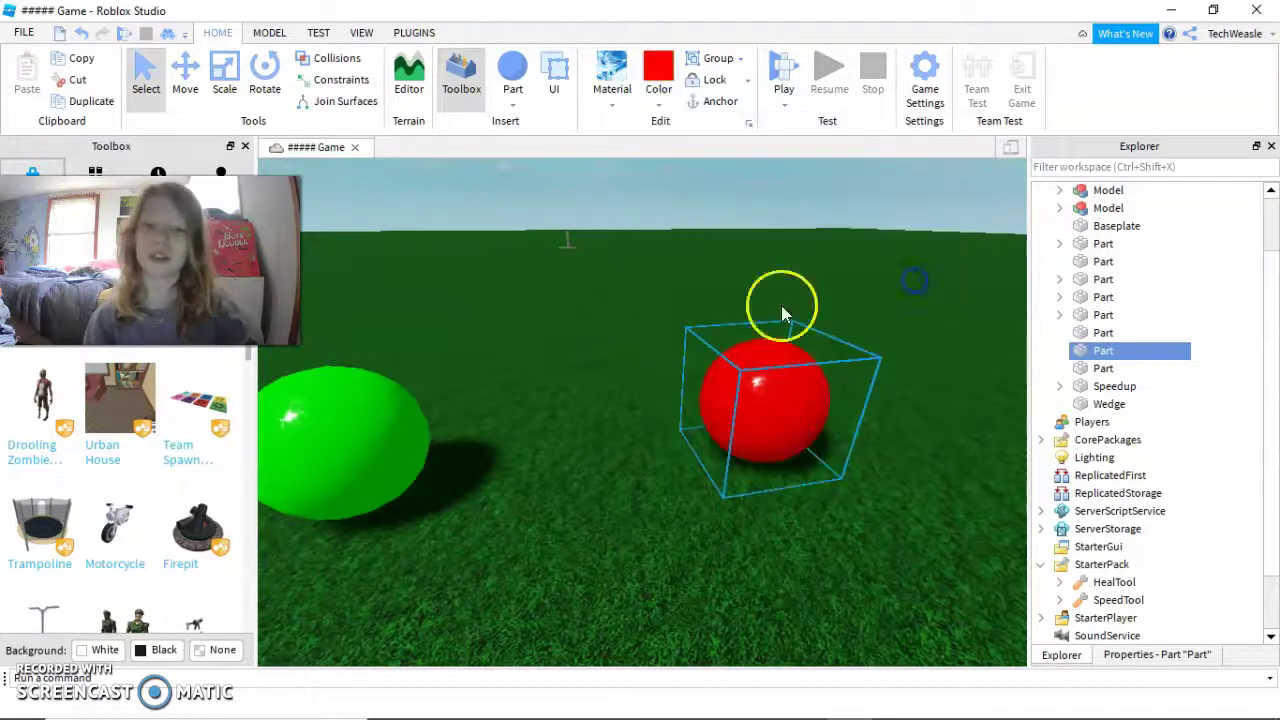
pyautogui.click(403, 451)
pyautogui.click(659, 103)
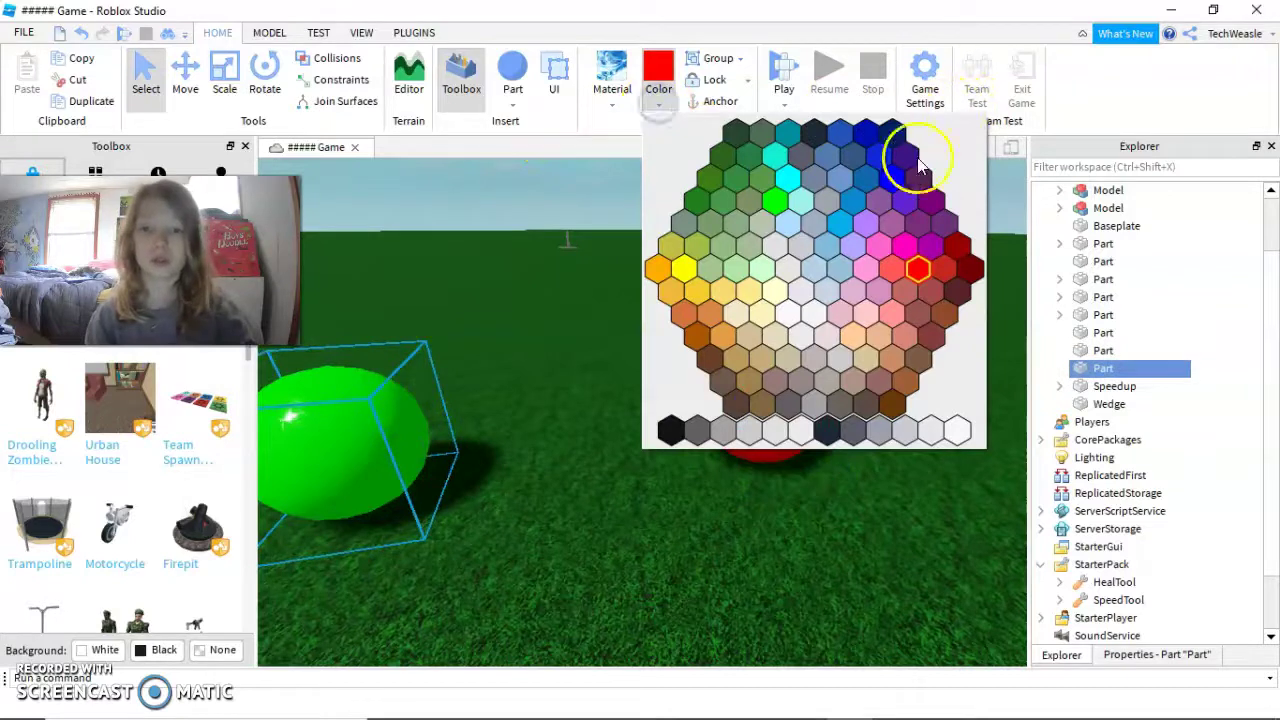
pyautogui.click(918, 165)
# - Apply the Force Field material to both the blue and the red sphere
pyautogui.click(611, 101)
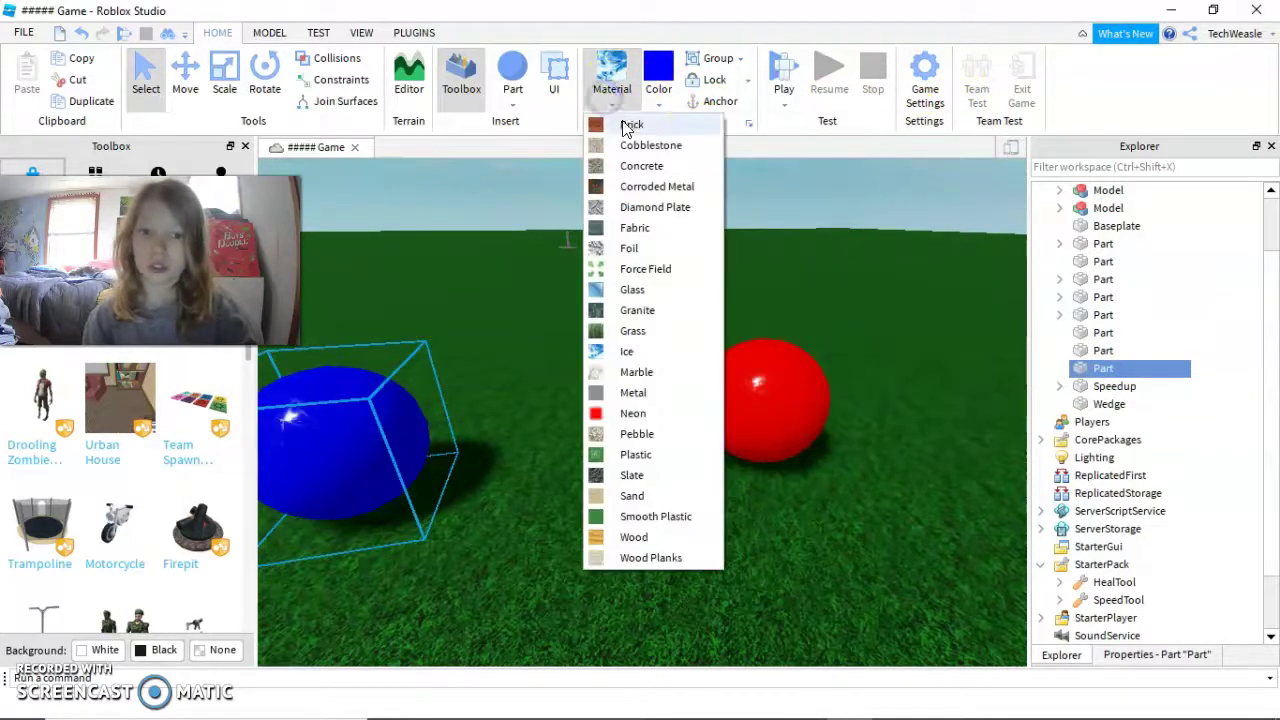
pyautogui.click(648, 269)
pyautogui.click(768, 395)
pyautogui.click(609, 58)
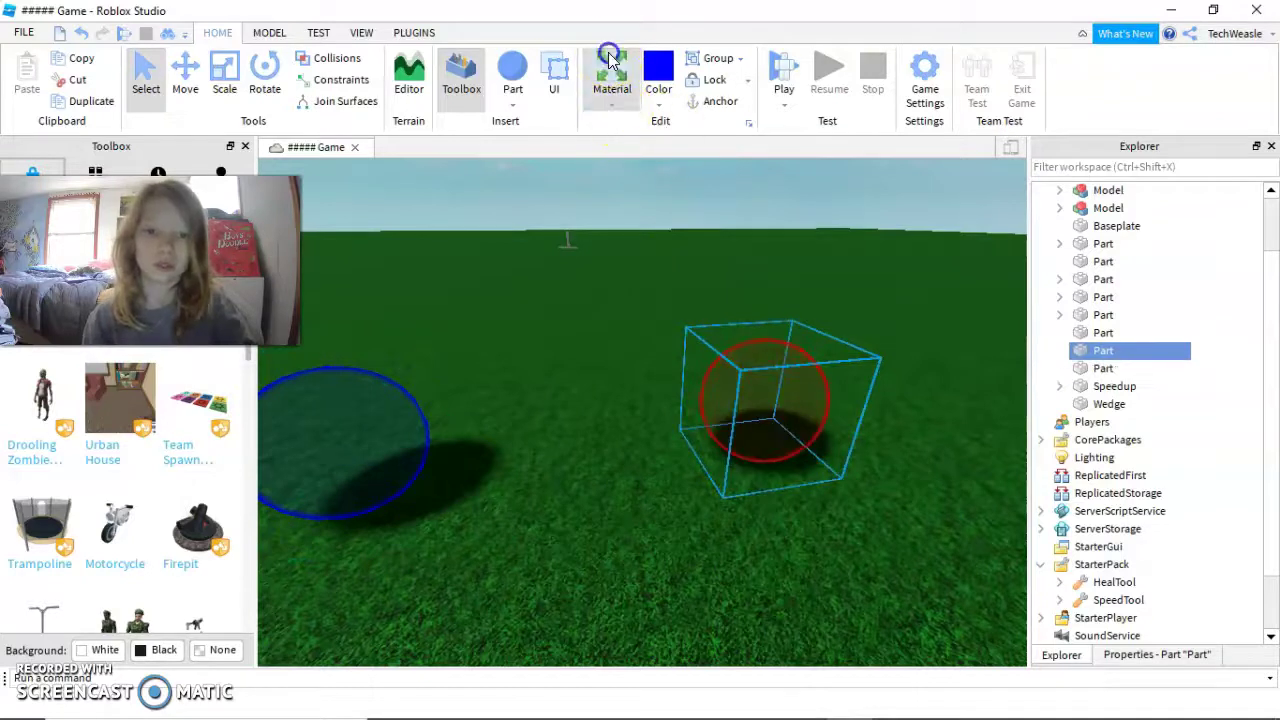
# - Deselect the red sphere and examine the Force Field effect on both spheres up close and from several sides
pyautogui.moveTo(698, 303); pyautogui.dragTo(693, 298, button='right')
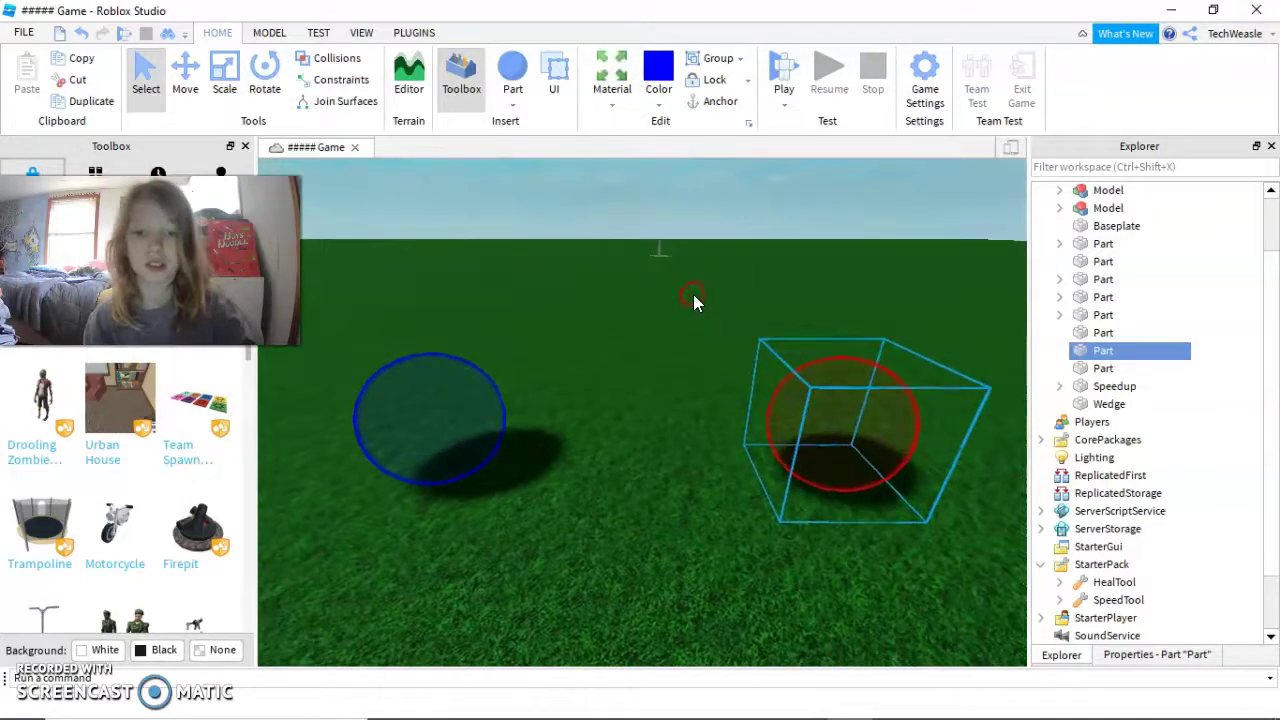
pyautogui.click(693, 298)
pyautogui.scroll(-3, 693, 298)
pyautogui.scroll(1, 693, 298)
pyautogui.press('w')
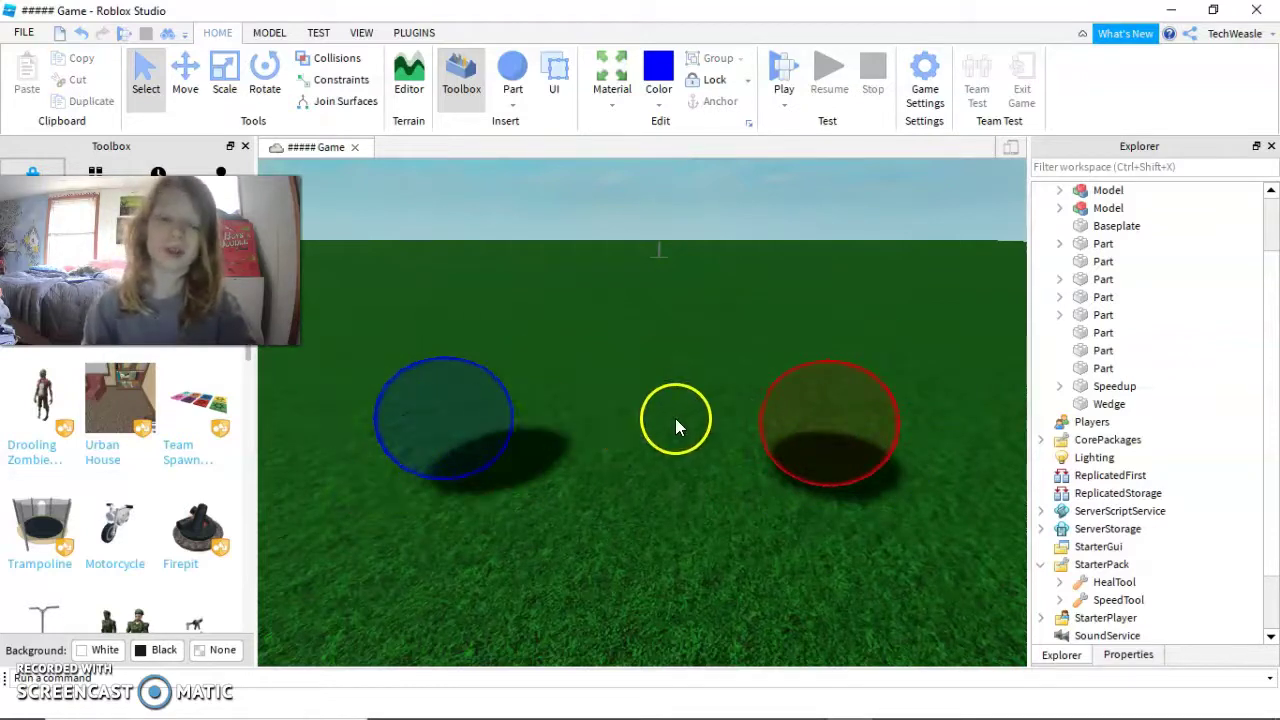
pyautogui.press('w')
pyautogui.press('a')
pyautogui.press('d')
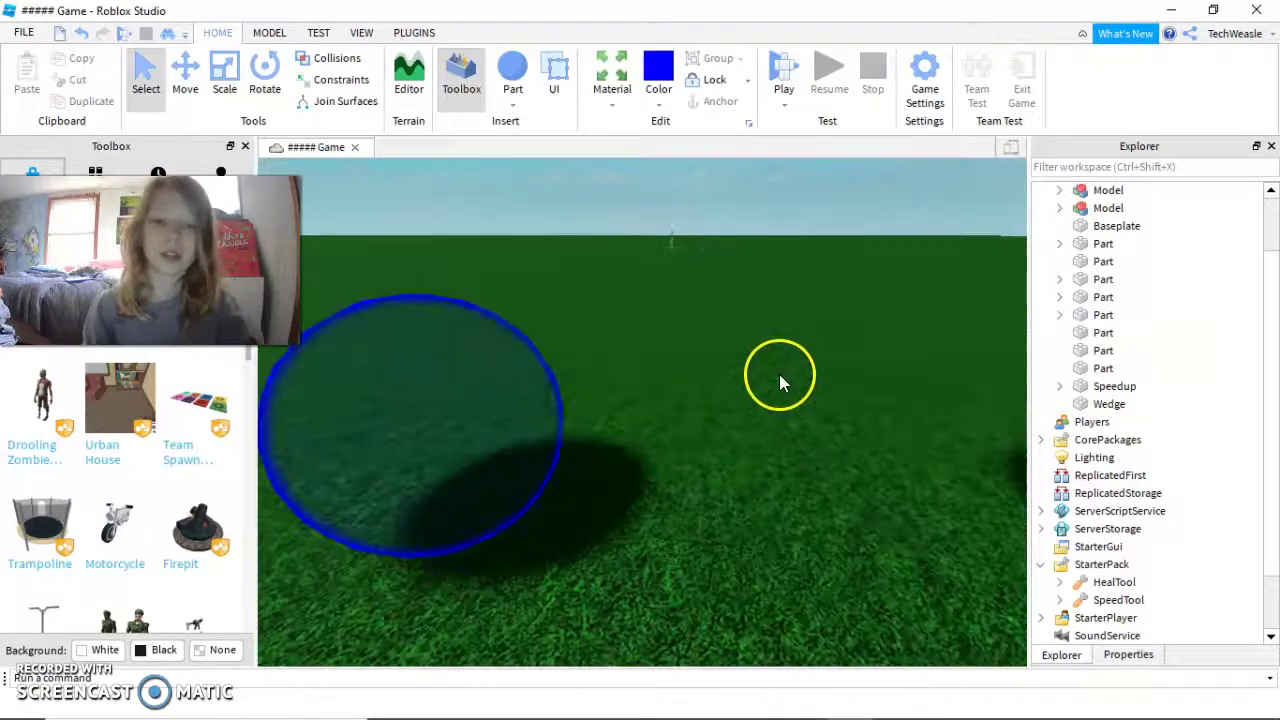
pyautogui.press('a')
pyautogui.press('d')
pyautogui.press('a')
pyautogui.moveTo(797, 371); pyautogui.dragTo(864, 370, button='right')
pyautogui.press('d')
pyautogui.press('a')
pyautogui.press('d')
pyautogui.press('a')
pyautogui.press('d')
pyautogui.press('a')
pyautogui.press('d')
pyautogui.press('w')
pyautogui.press('d')
pyautogui.press('a')
pyautogui.press('s')
pyautogui.press('w')
pyautogui.press('a')
pyautogui.press('d')
pyautogui.press('a')
pyautogui.moveTo(858, 427); pyautogui.dragTo(857, 427, button='right')
pyautogui.press('w')
pyautogui.press('s')
pyautogui.press('w')
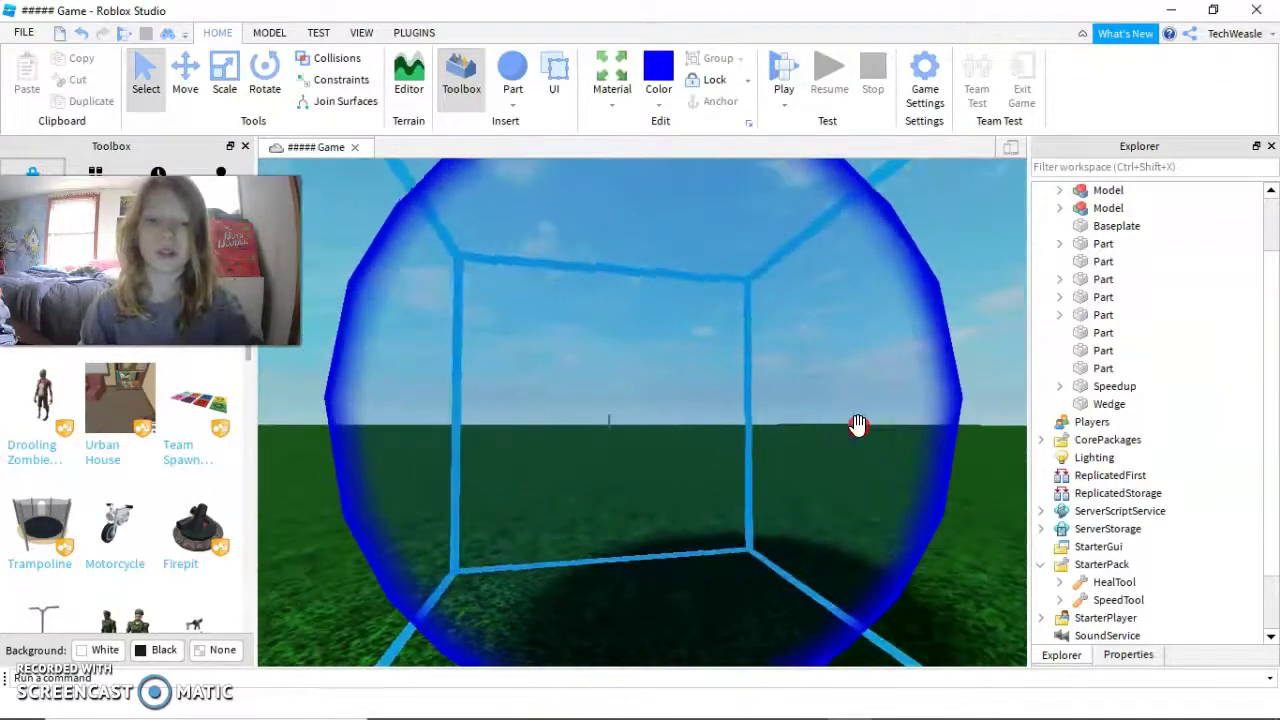
pyautogui.press('s')
pyautogui.press('d')
pyautogui.press('s')
pyautogui.moveTo(785, 386); pyautogui.dragTo(769, 410, button='right')
pyautogui.press('w')
pyautogui.press('s')
pyautogui.press('w')
pyautogui.press('s')
pyautogui.press('w')
pyautogui.press('w')
pyautogui.moveTo(762, 547); pyautogui.dragTo(762, 551, button='right')
pyautogui.press('s')
pyautogui.click(528, 328)
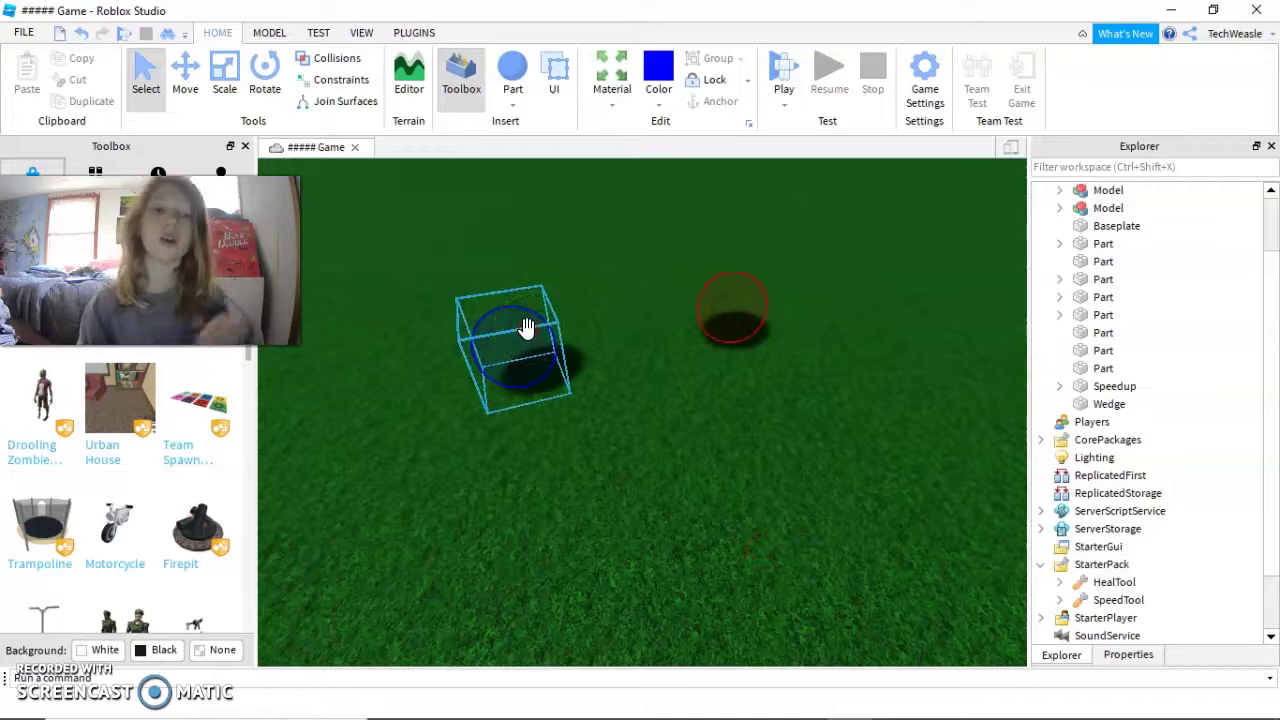
pyautogui.rightClick(527, 328)
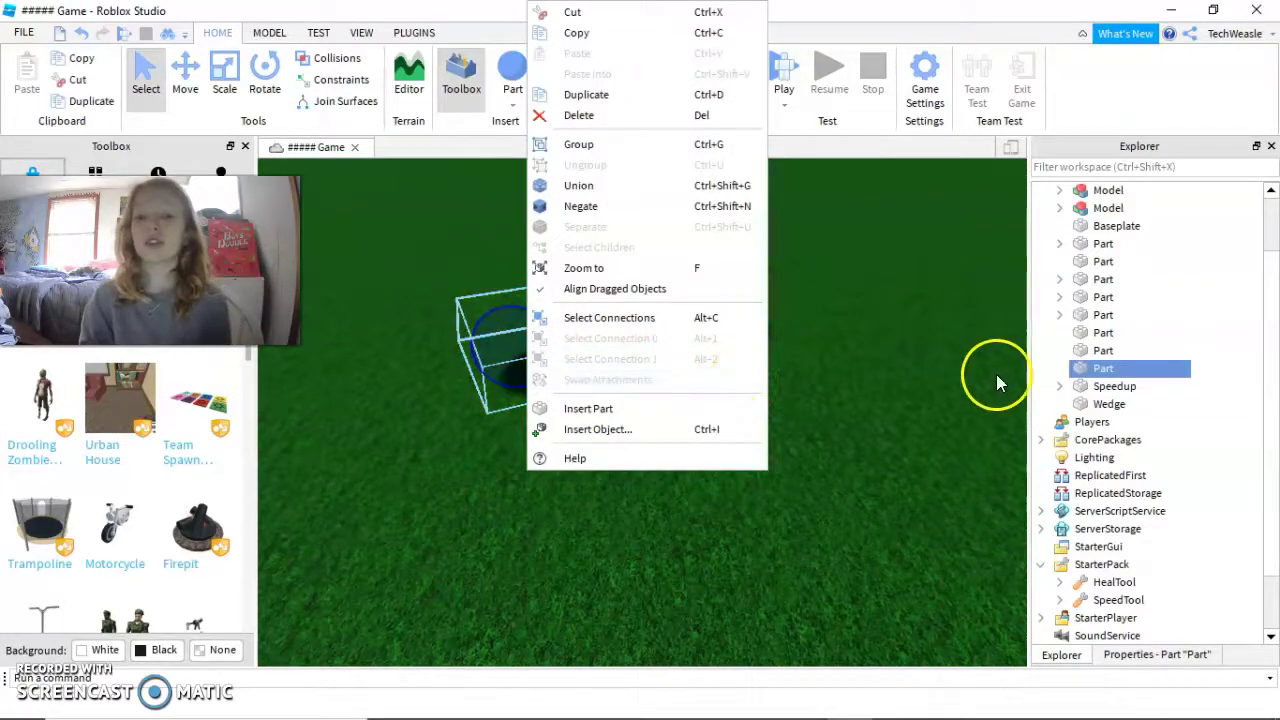
pyautogui.rightClick(1085, 367)
pyautogui.rightClick(1085, 368)
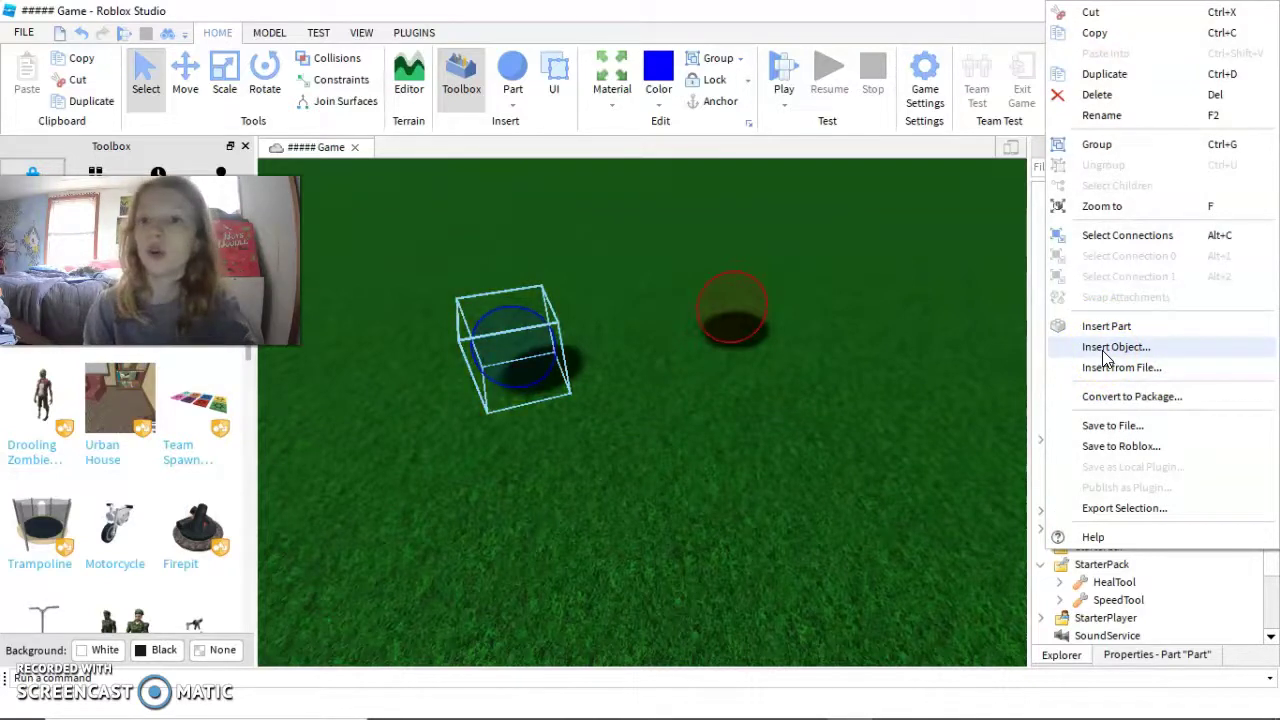
pyautogui.moveTo(876, 346)
pyautogui.mouseDown(button='right')
pyautogui.moveTo(861, 337)
pyautogui.moveTo(881, 349)
pyautogui.mouseUp(button='right')
pyautogui.press('w')
pyautogui.moveTo(786, 213); pyautogui.dragTo(812, 217, button='right')
pyautogui.press('w')
pyautogui.press('s')
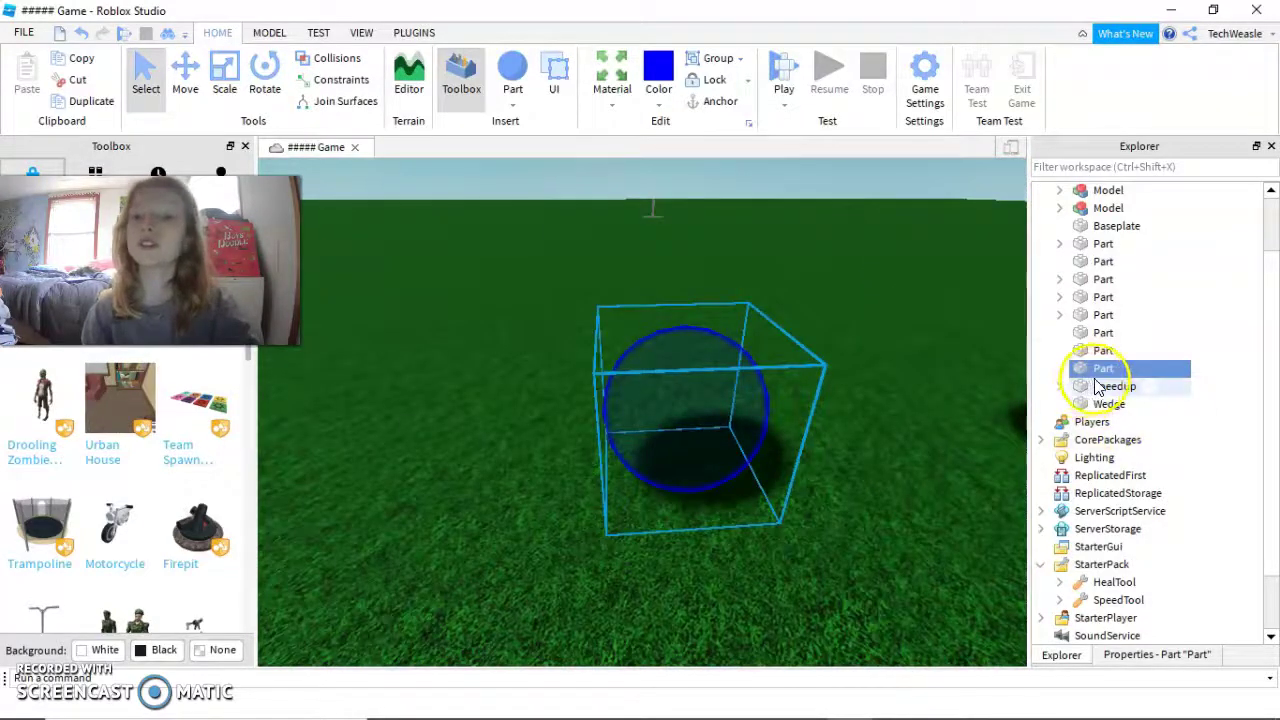
# - Insert a Beam object into the blue sphere's part
pyautogui.rightClick(1104, 375)
pyautogui.click(1092, 343)
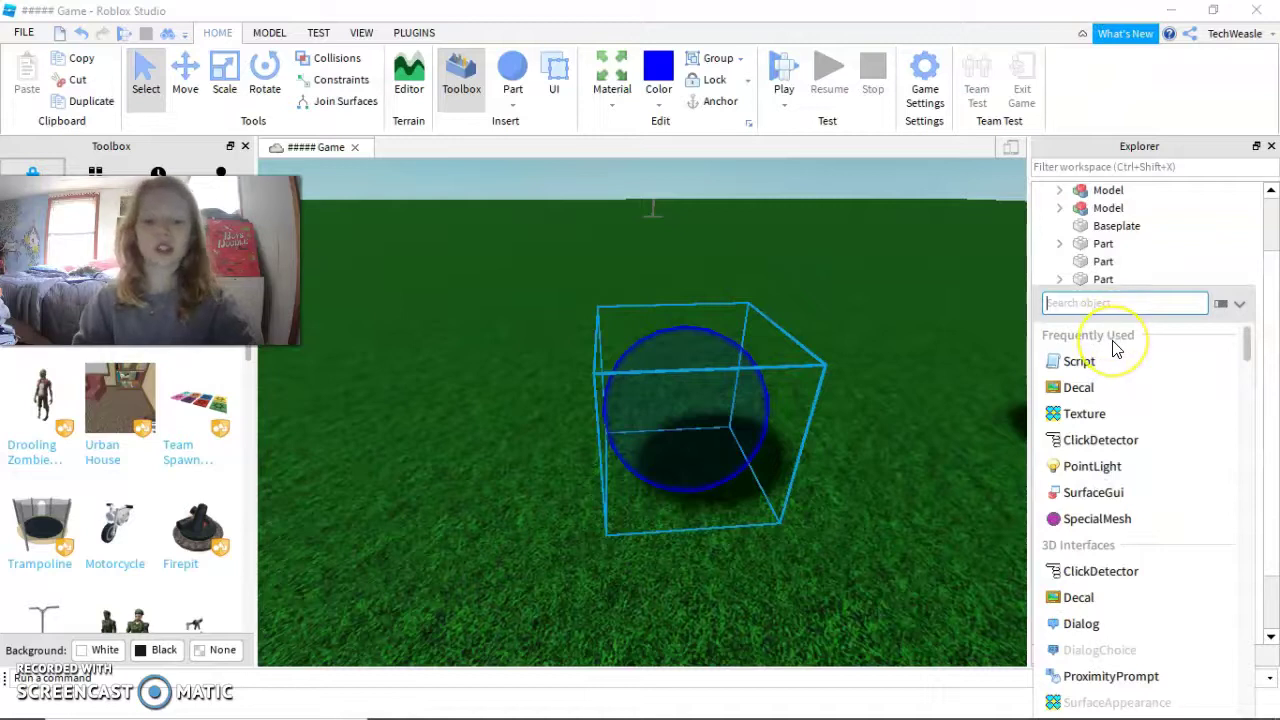
pyautogui.write('beam')
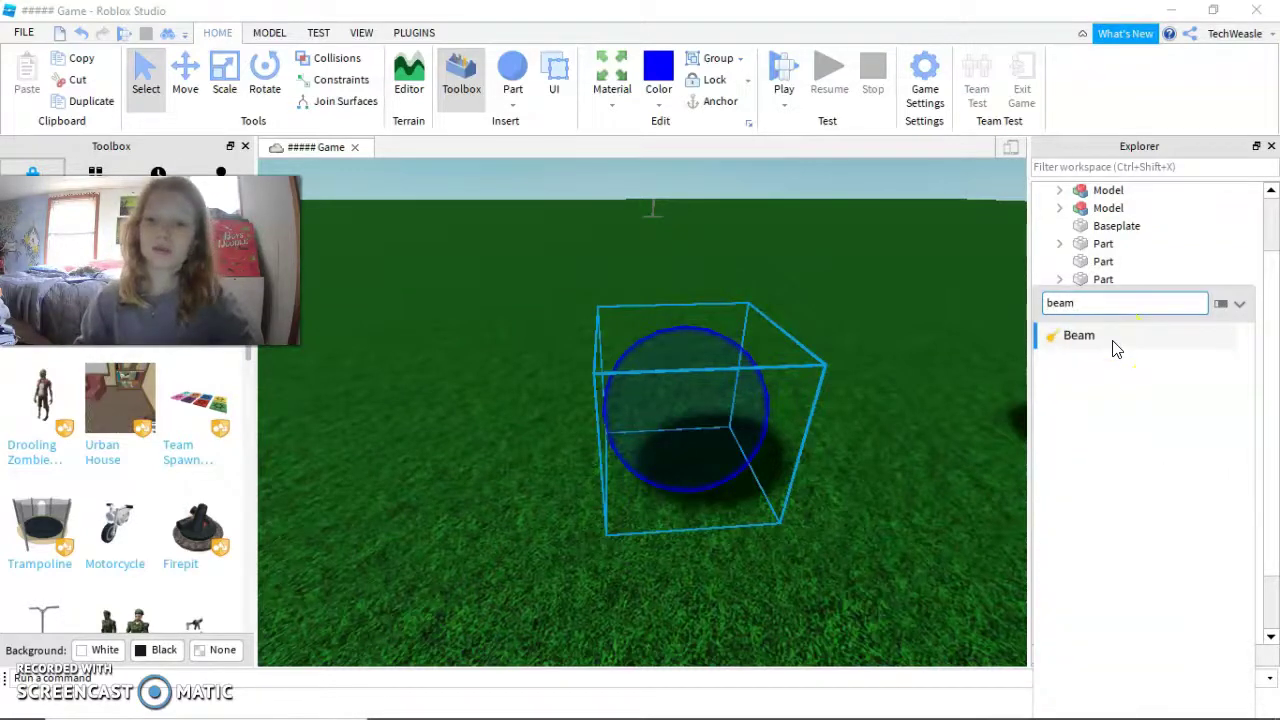
pyautogui.click(1102, 343)
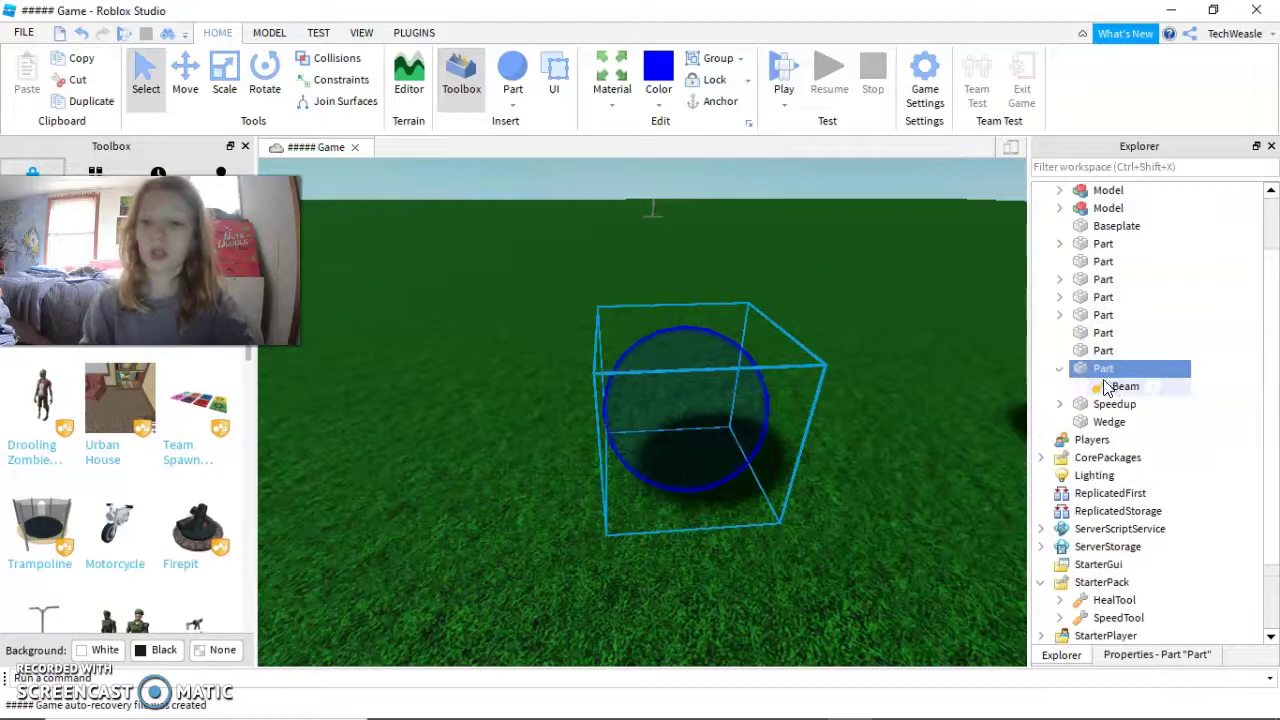
# - Select the Beam inside the blue sphere's part, check its properties, and return to the object hierarchy
pyautogui.click(1103, 384)
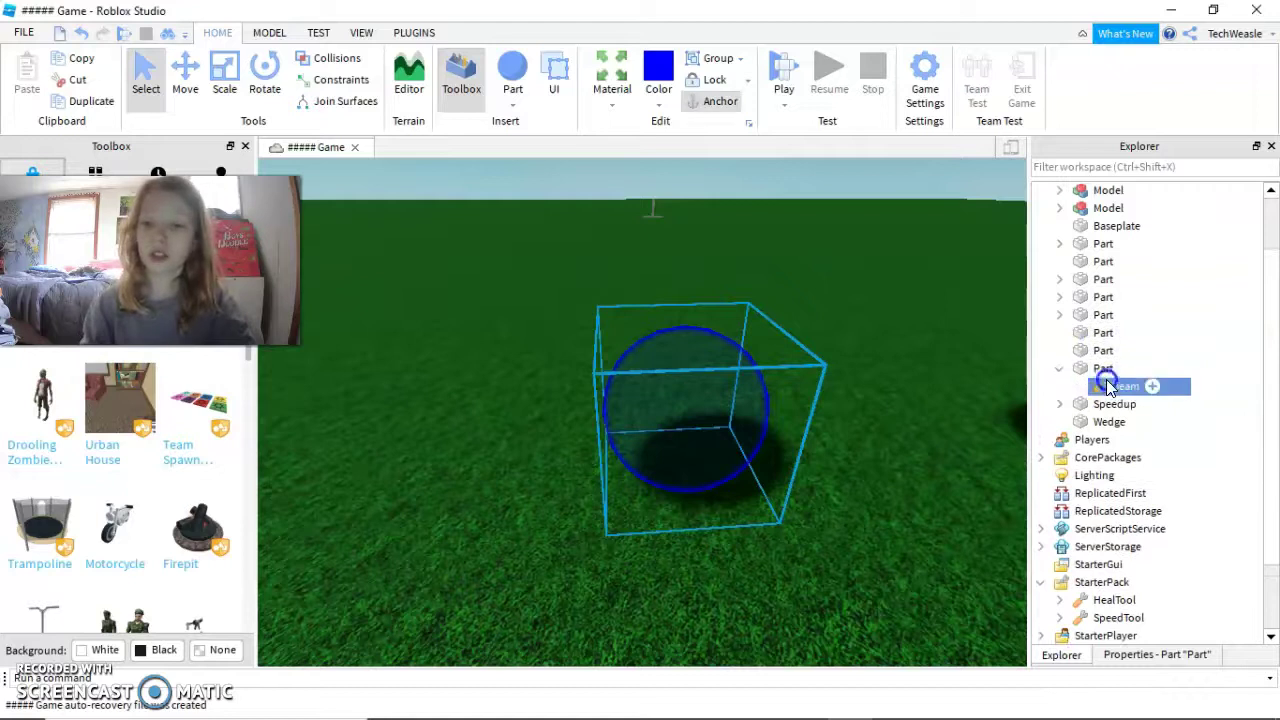
pyautogui.click(1115, 658)
pyautogui.click(1068, 656)
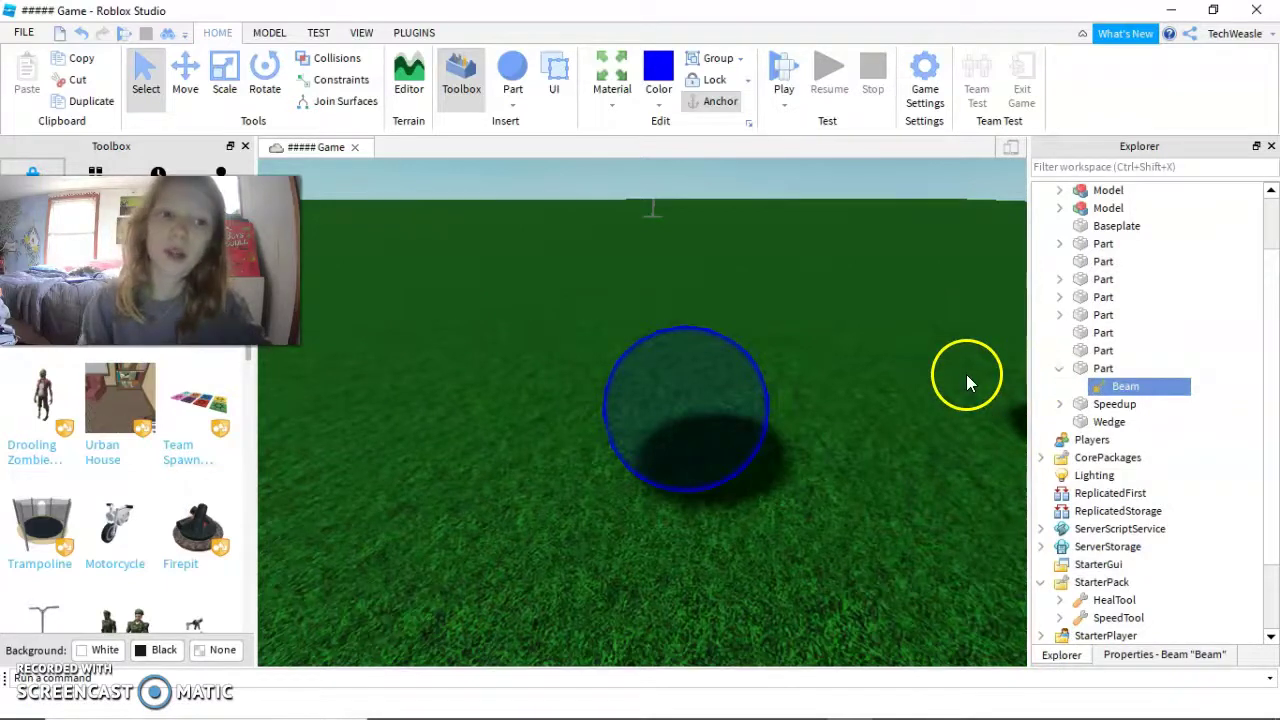
pyautogui.moveTo(946, 388); pyautogui.dragTo(946, 390, button='right')
pyautogui.press('w')
pyautogui.scroll(-1, 946, 389)
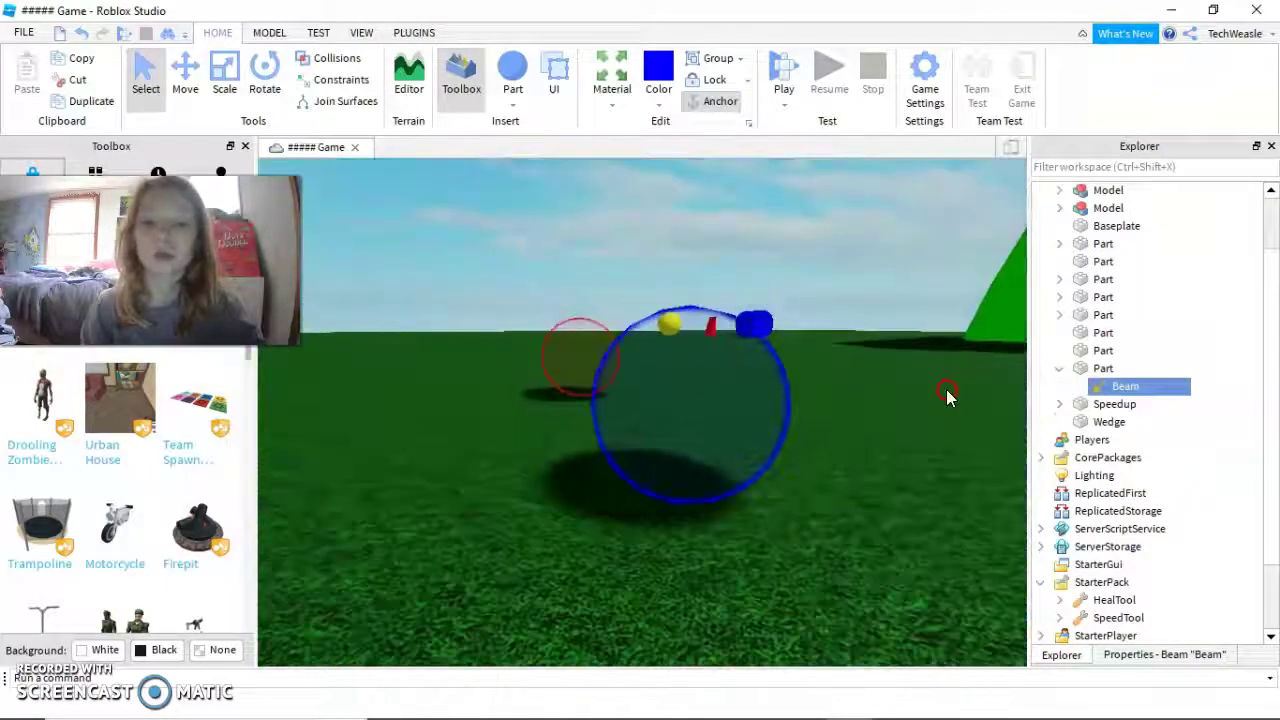
# - Select the blue sphere and insert an Attachment object into its part
pyautogui.scroll(1, 944, 389)
pyautogui.scroll(-1, 939, 388)
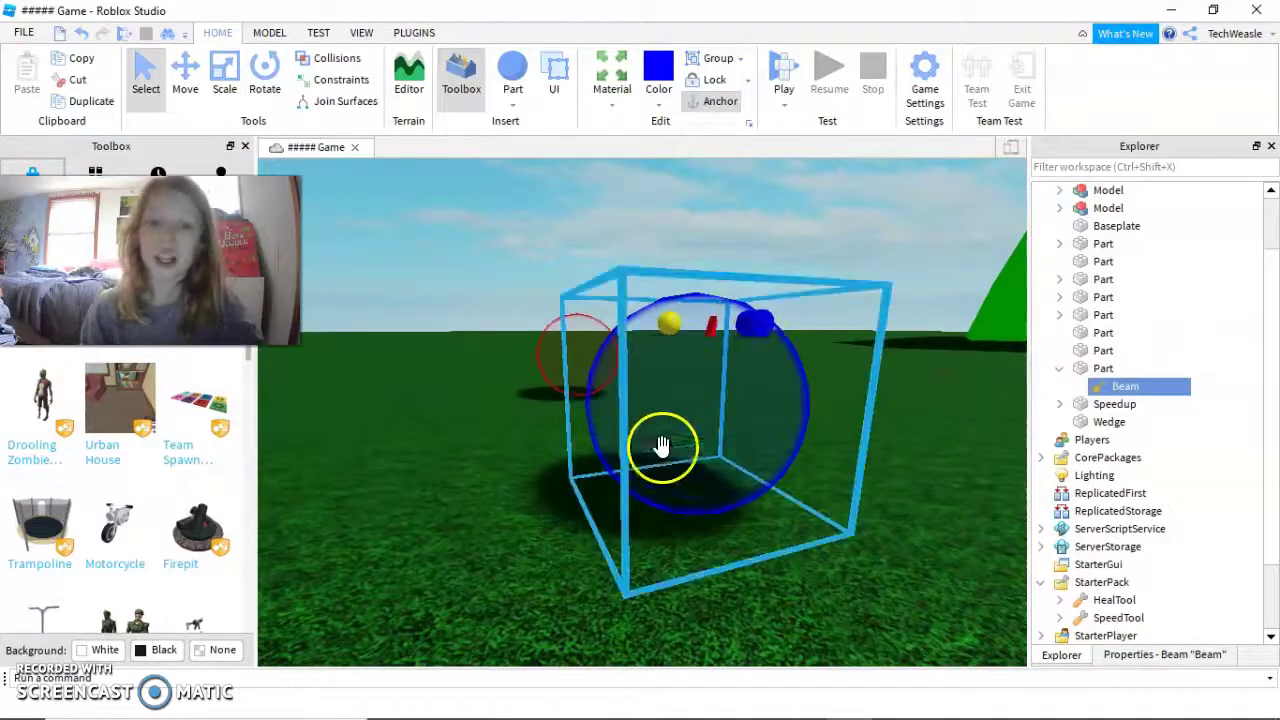
pyautogui.scroll(-3, 659, 498)
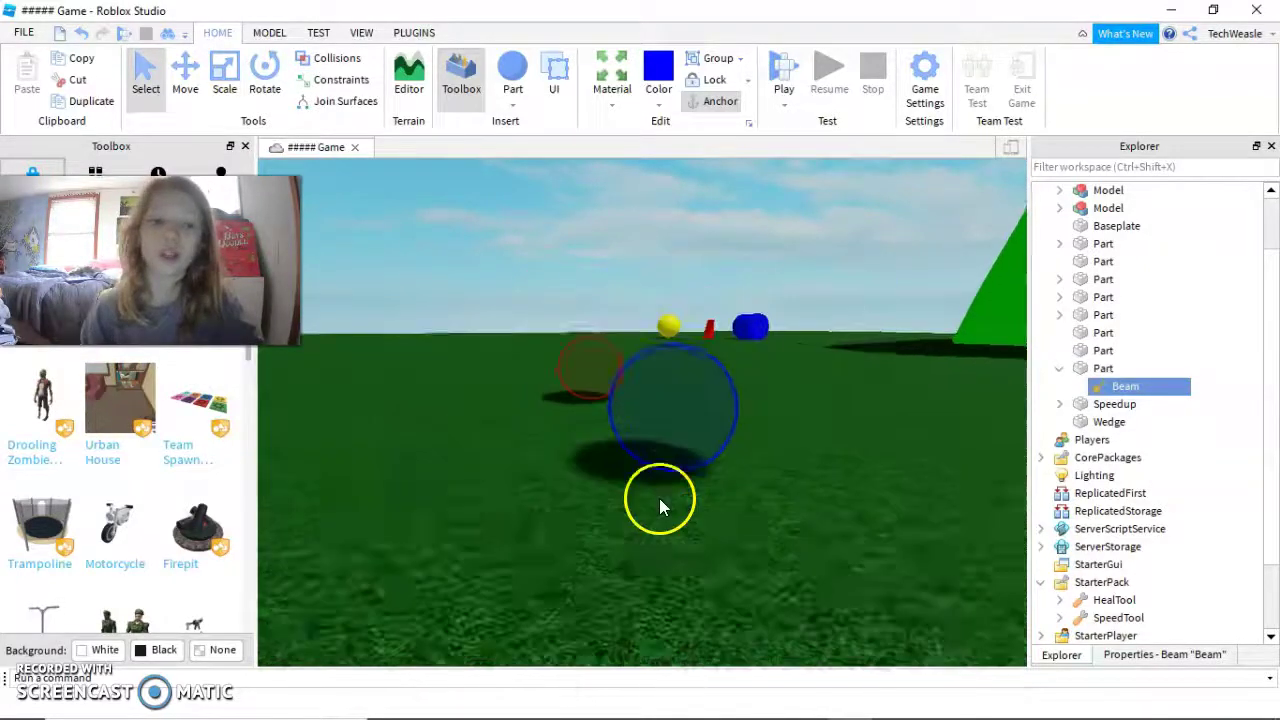
pyautogui.click(672, 354)
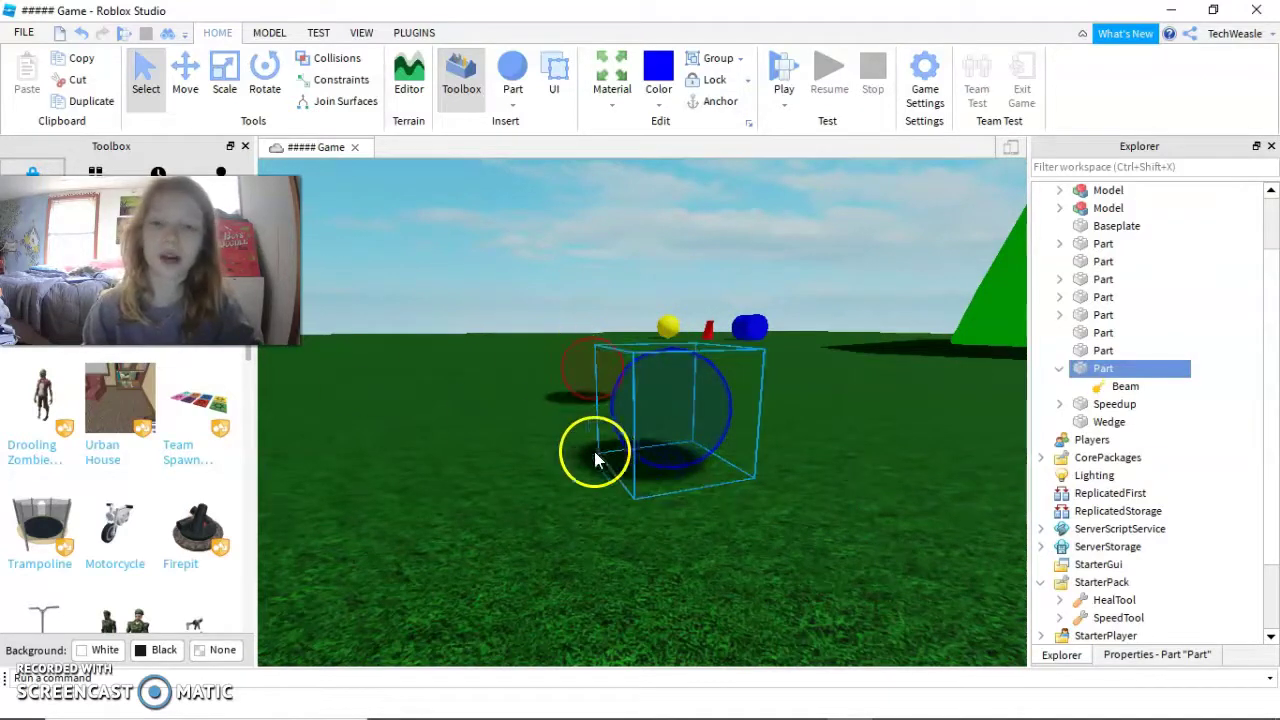
pyautogui.press('d')
pyautogui.press('w')
pyautogui.moveTo(674, 454); pyautogui.dragTo(688, 458, button='right')
pyautogui.press('s')
pyautogui.press('w')
pyautogui.moveTo(868, 398); pyautogui.dragTo(864, 407, button='right')
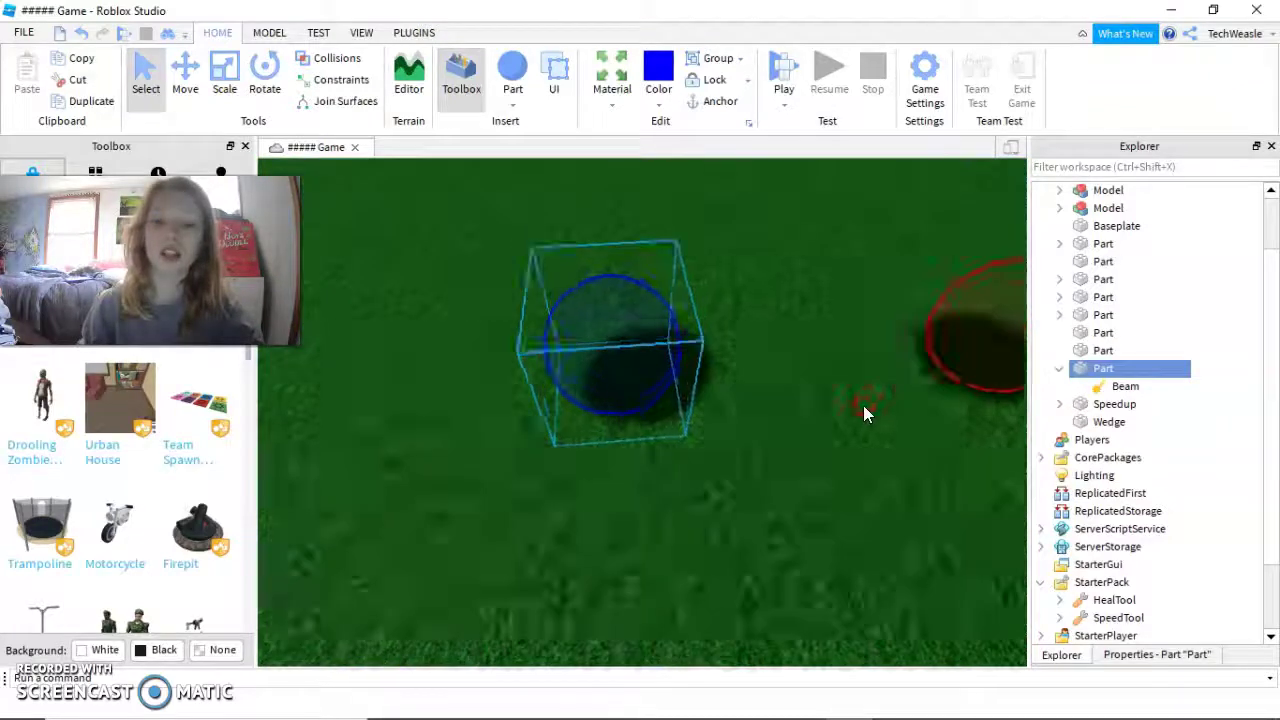
pyautogui.scroll(3, 865, 413)
pyautogui.rightClick(1094, 368)
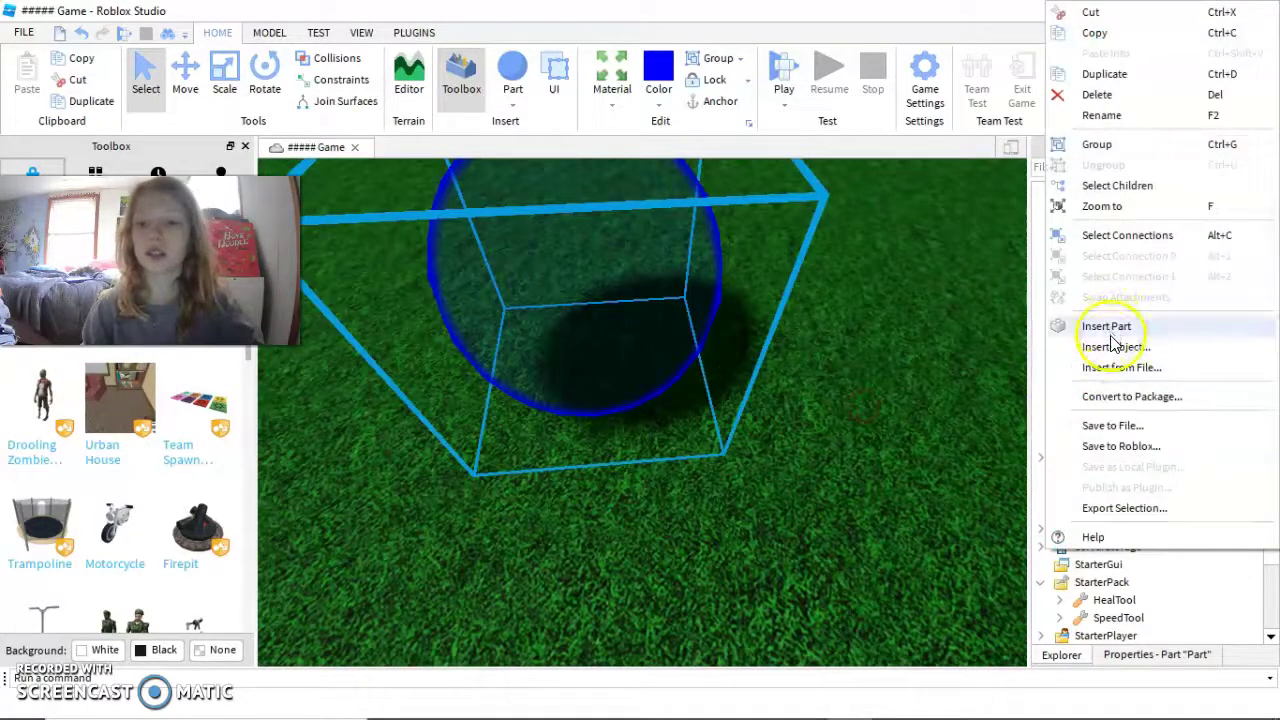
pyautogui.click(1111, 346)
pyautogui.write('a')
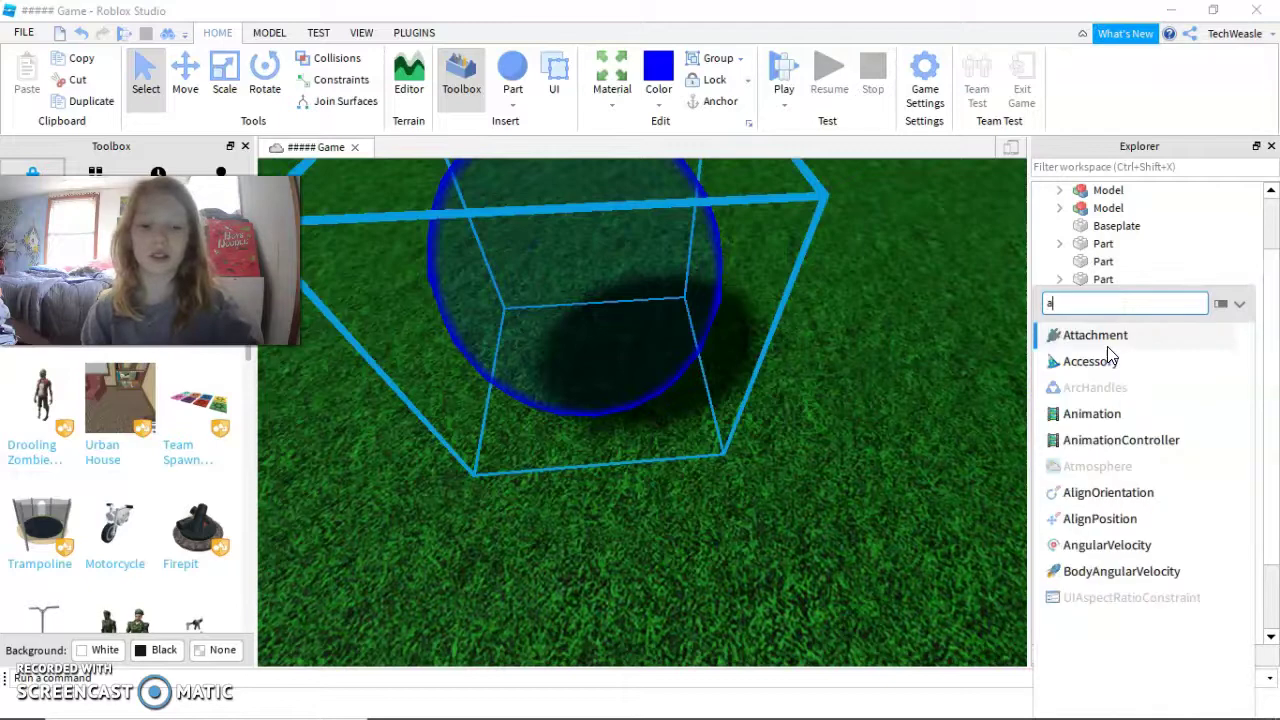
pyautogui.click(1102, 333)
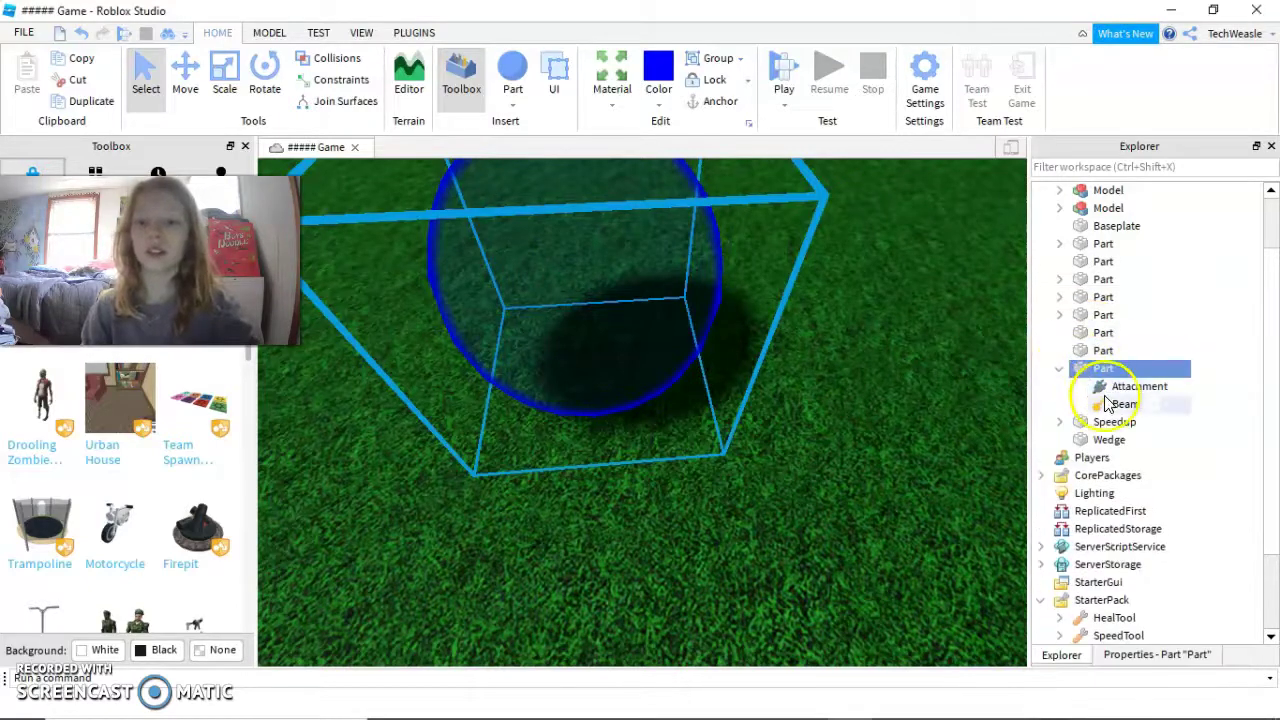
pyautogui.click(1109, 389)
# - Select the red sphere and insert an Attachment object into its part
pyautogui.moveTo(880, 332); pyautogui.dragTo(888, 337, button='right')
pyautogui.scroll(3, 890, 332)
pyautogui.click(888, 385)
pyautogui.scroll(-1, 888, 385)
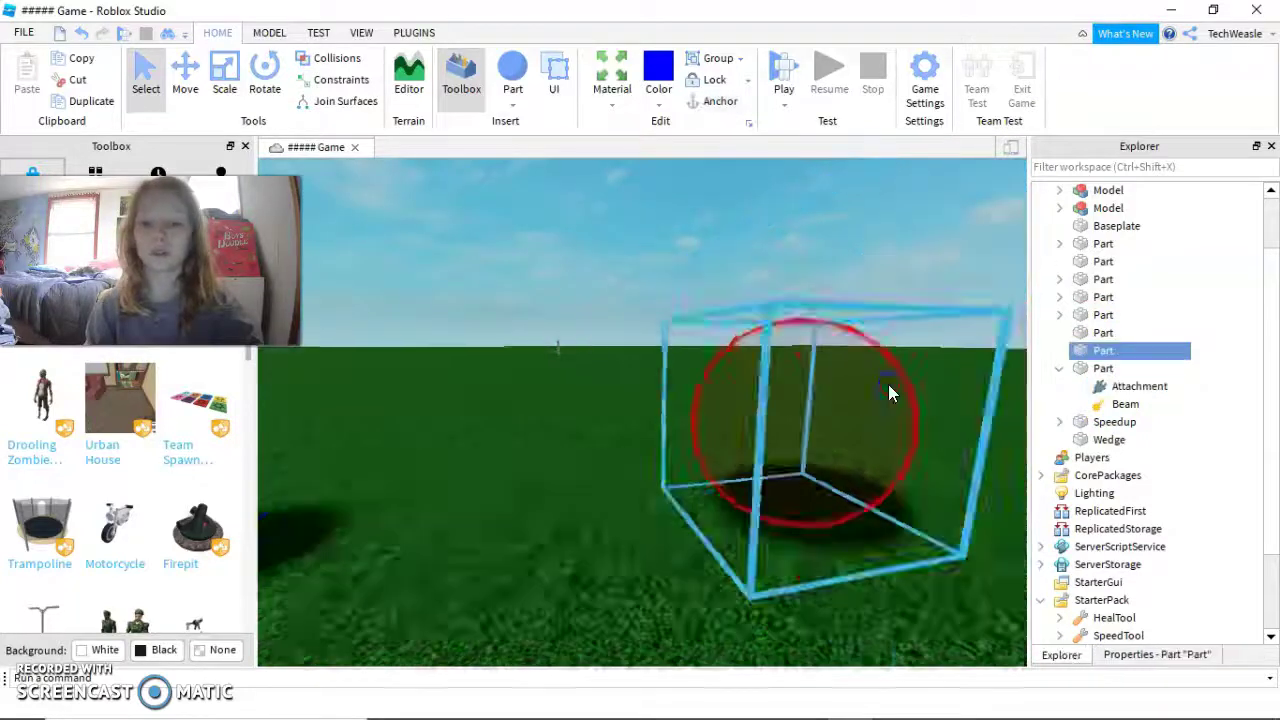
pyautogui.scroll(-2, 888, 384)
pyautogui.moveTo(888, 384); pyautogui.dragTo(886, 384, button='right')
pyautogui.rightClick(1095, 352)
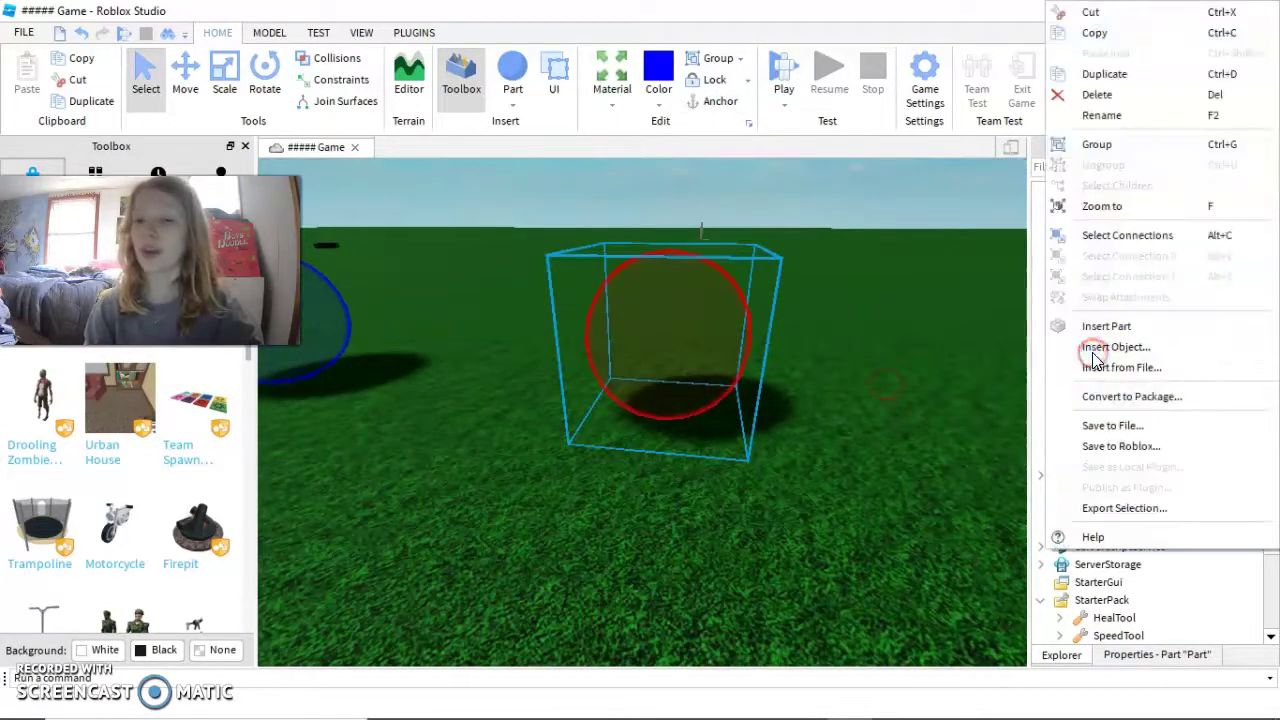
pyautogui.click(1094, 349)
pyautogui.write('a')
pyautogui.click(1096, 336)
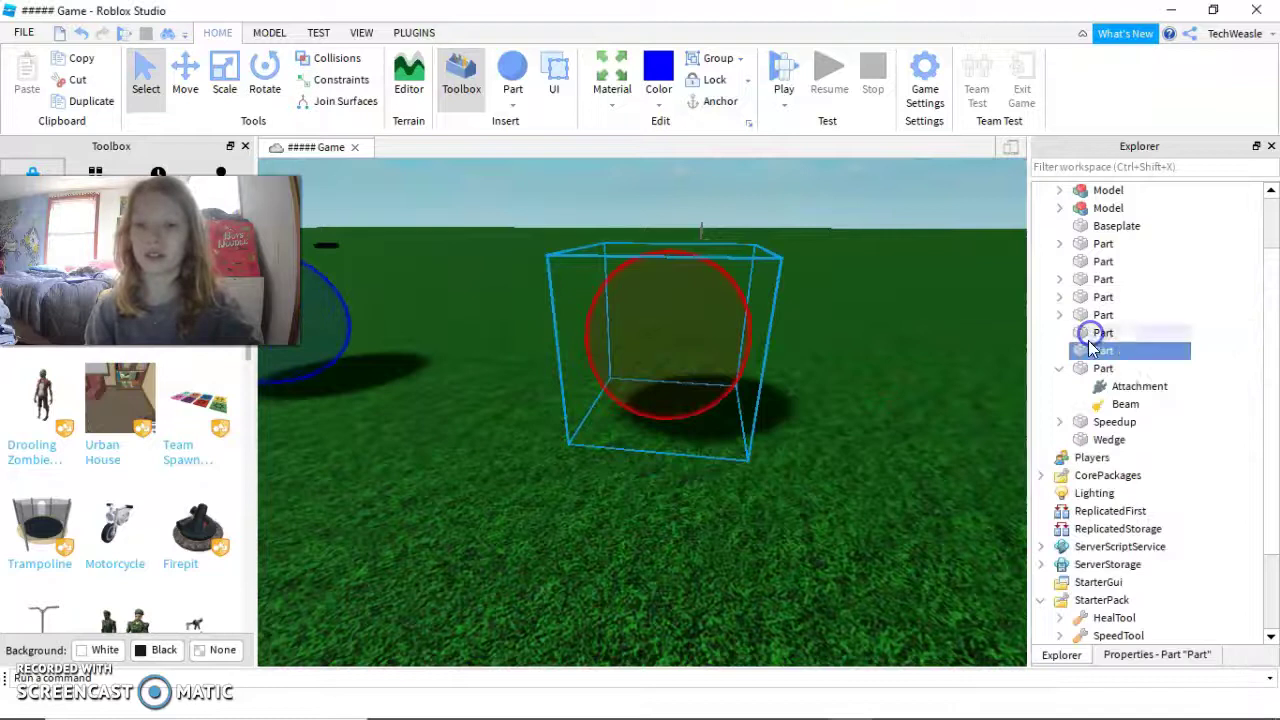
# - Set the color of the Beam in the blue sphere's part to purple (170, 0, 255)
pyautogui.click(1098, 369)
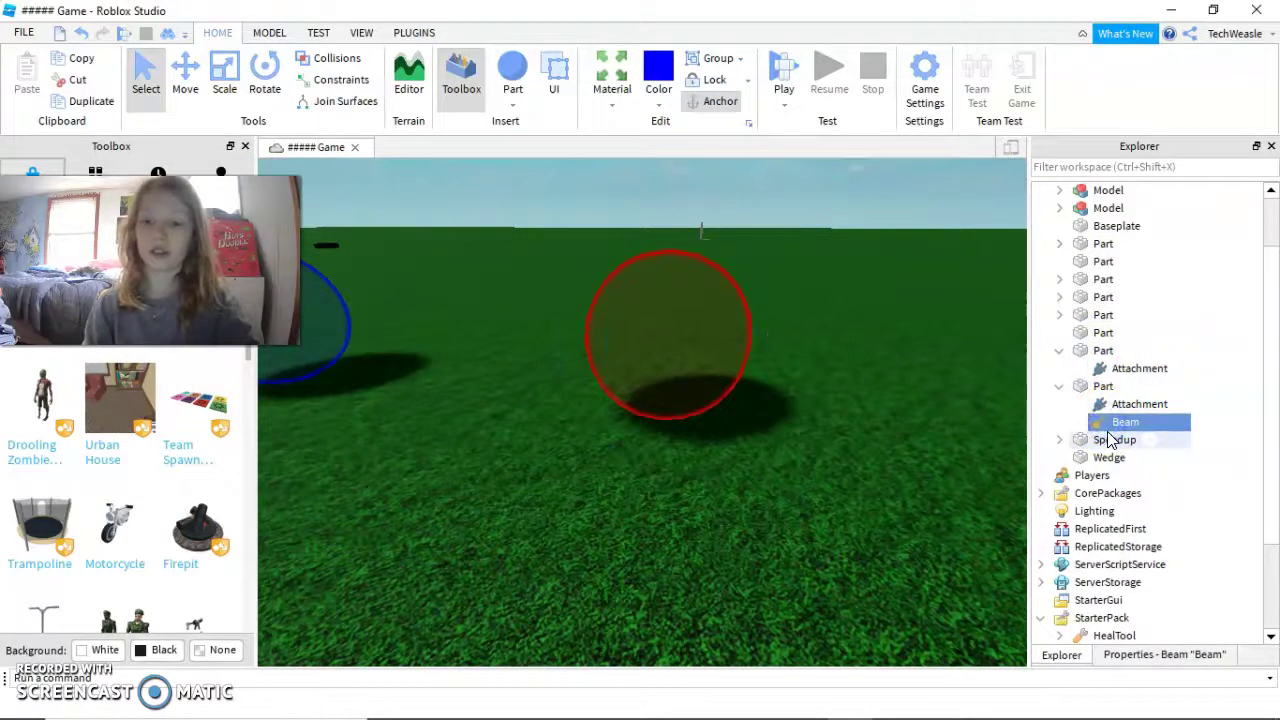
pyautogui.click(1179, 660)
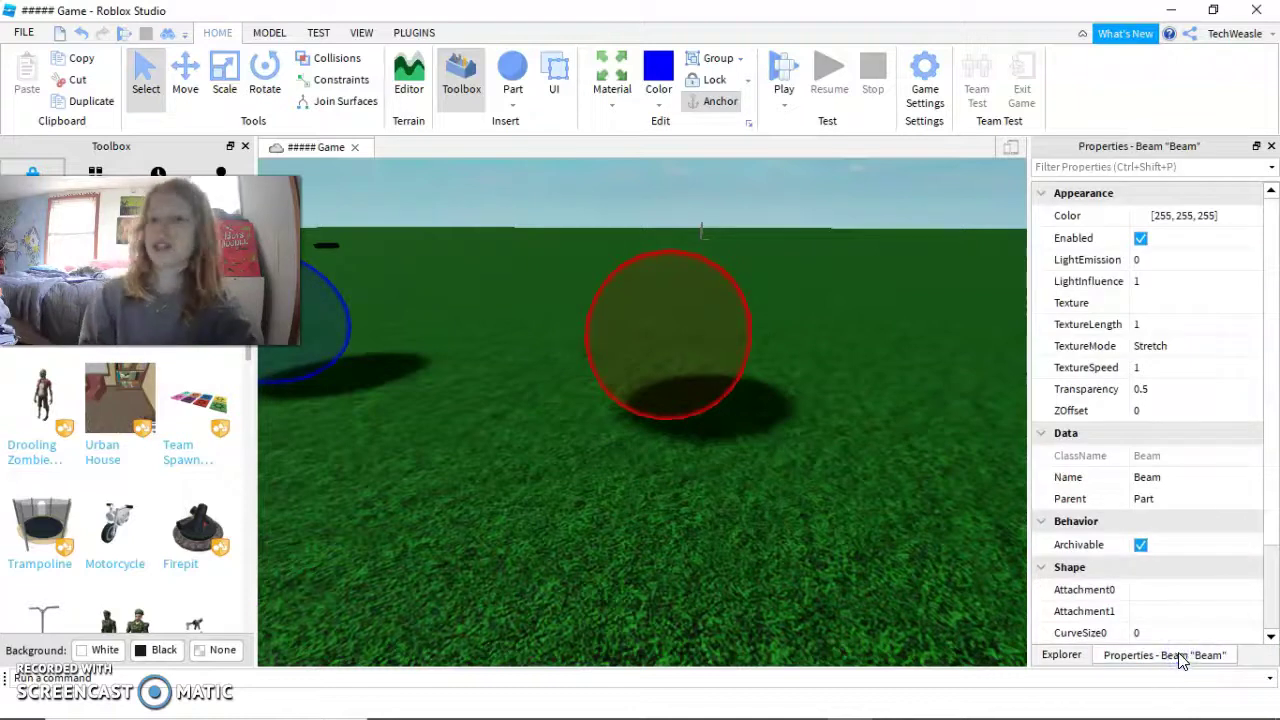
pyautogui.click(1142, 216)
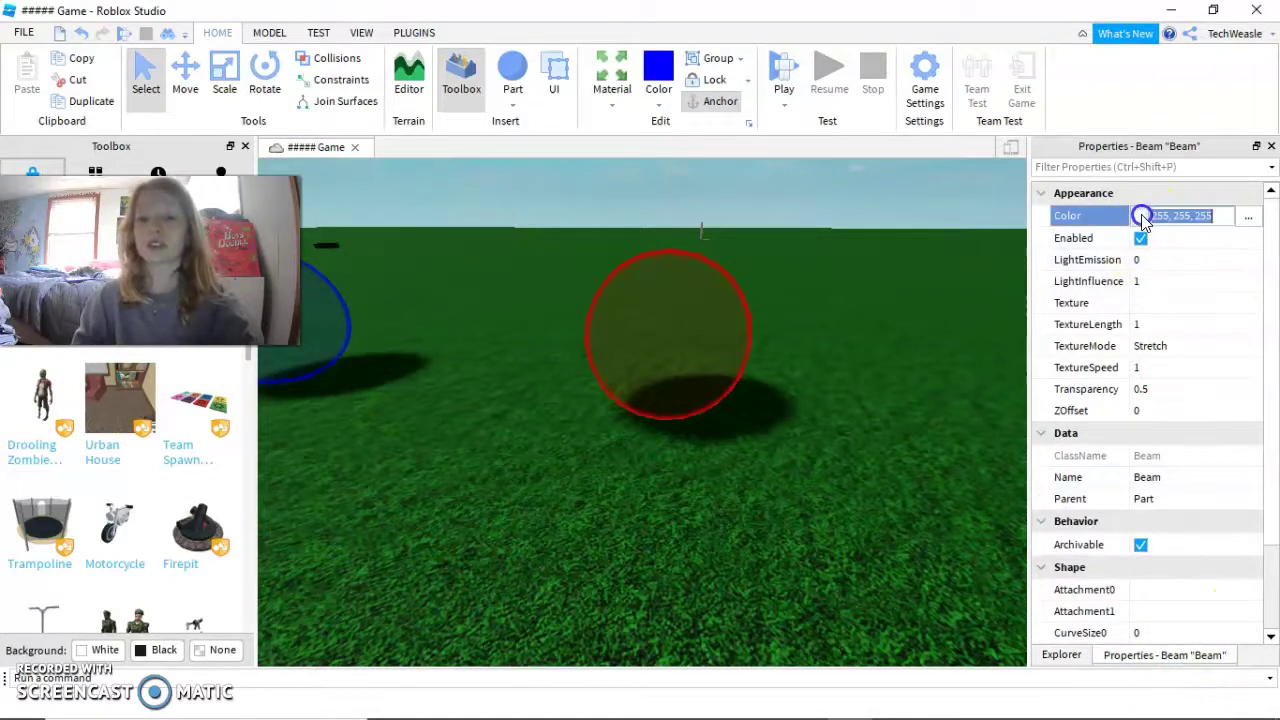
pyautogui.click(1142, 217)
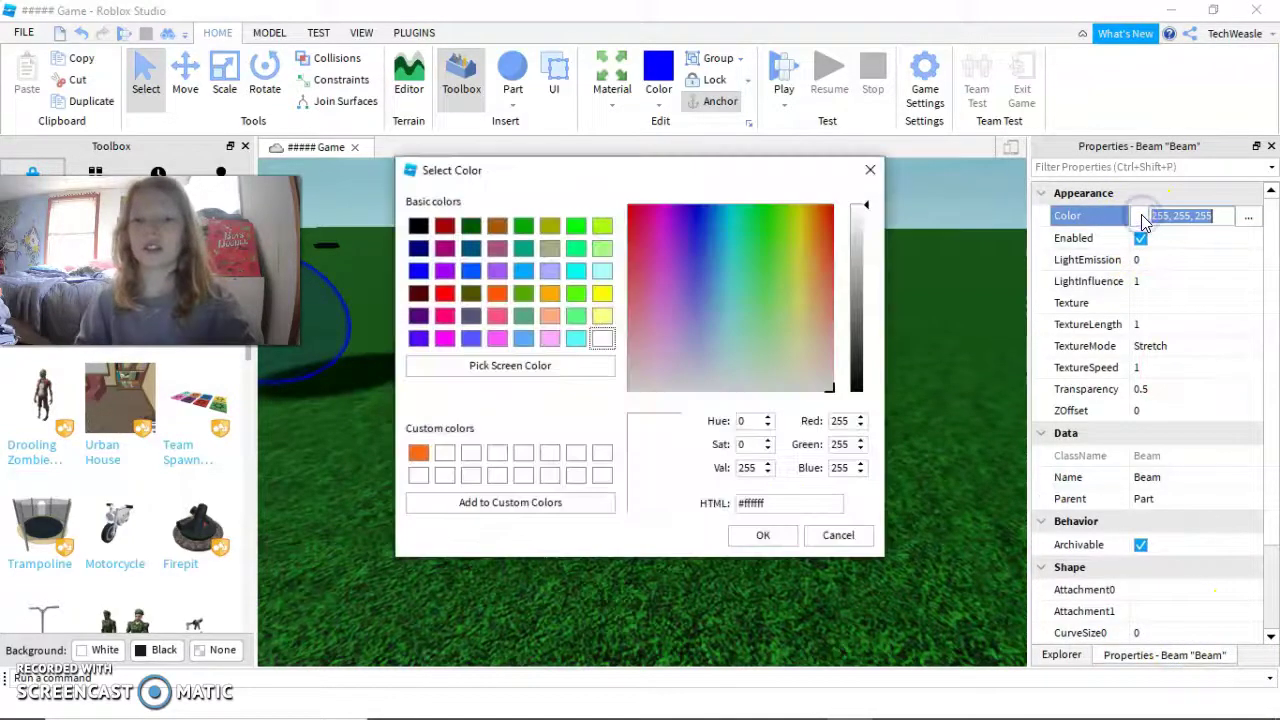
pyautogui.click(444, 272)
pyautogui.click(766, 545)
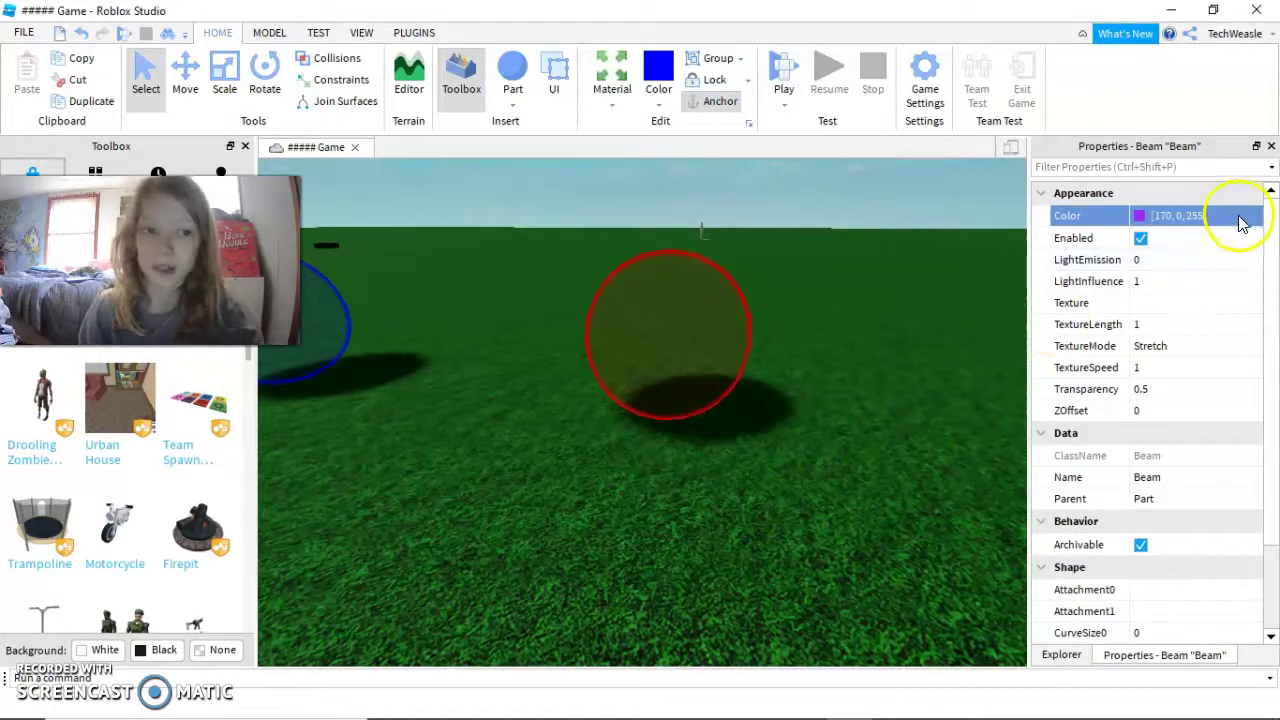
# - Assign the Attachment in the red sphere's part as the Beam's Attachment0
pyautogui.press('a')
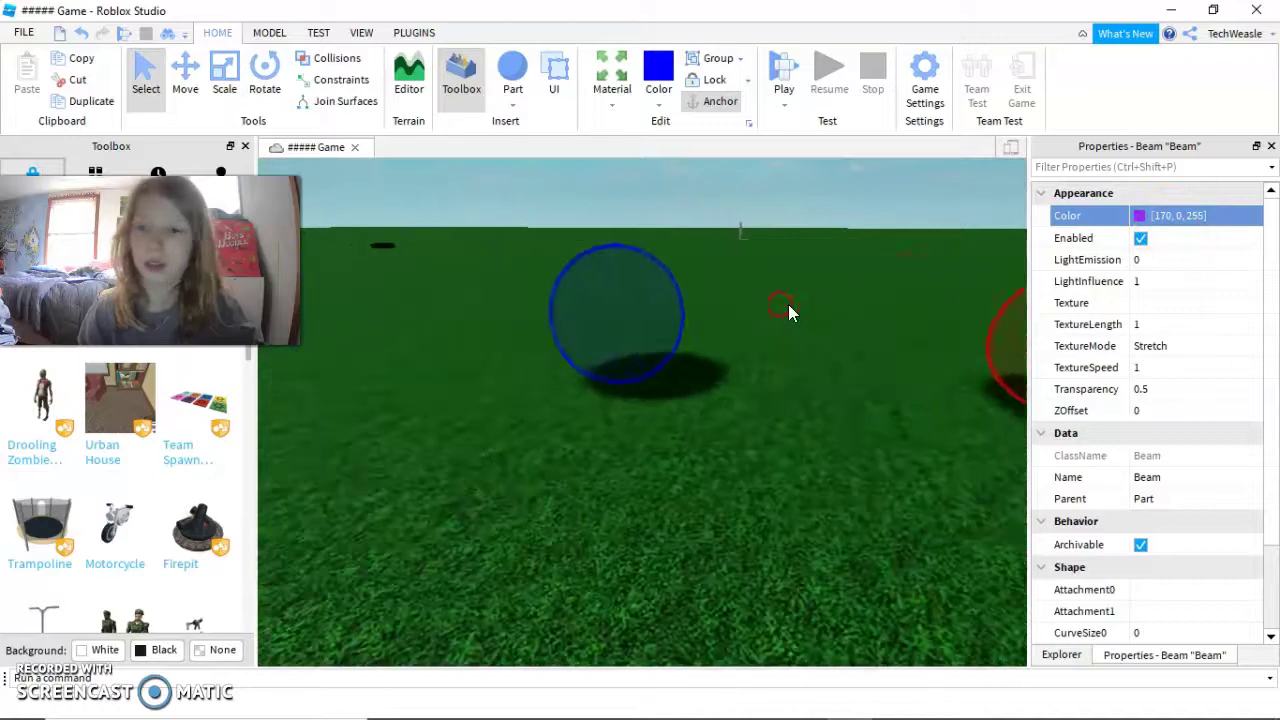
pyautogui.press('d')
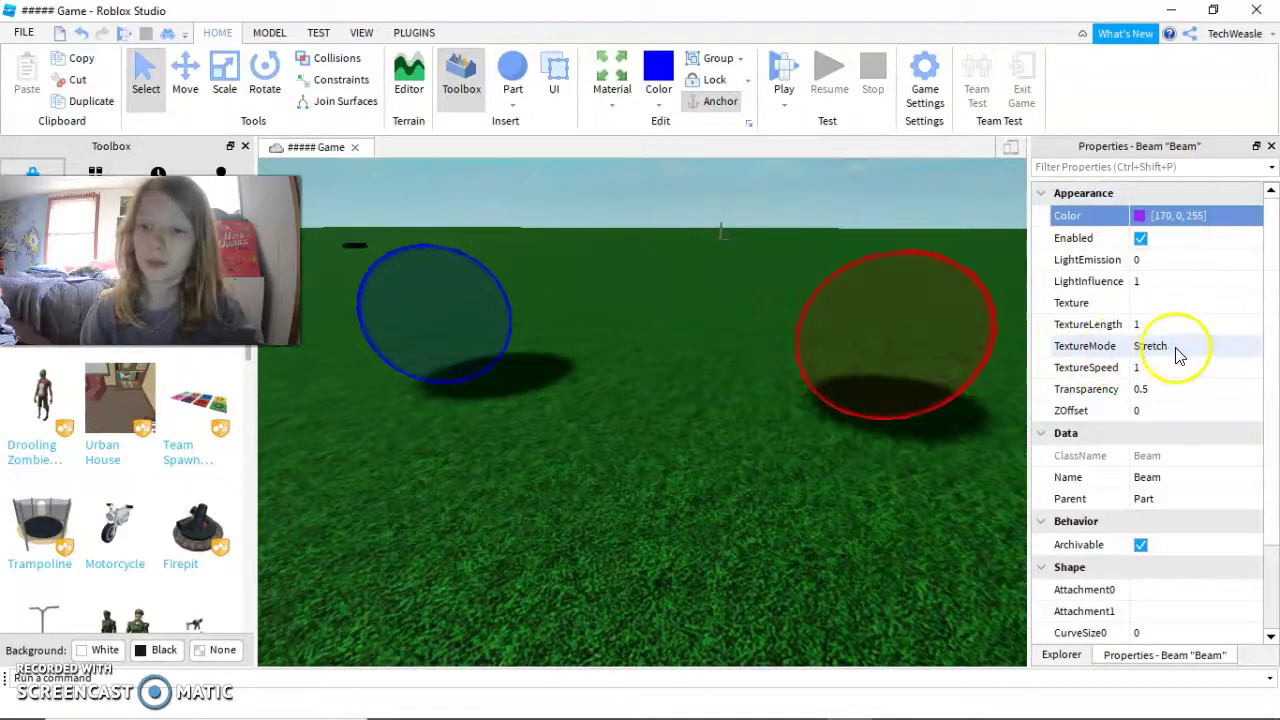
pyautogui.click(1062, 654)
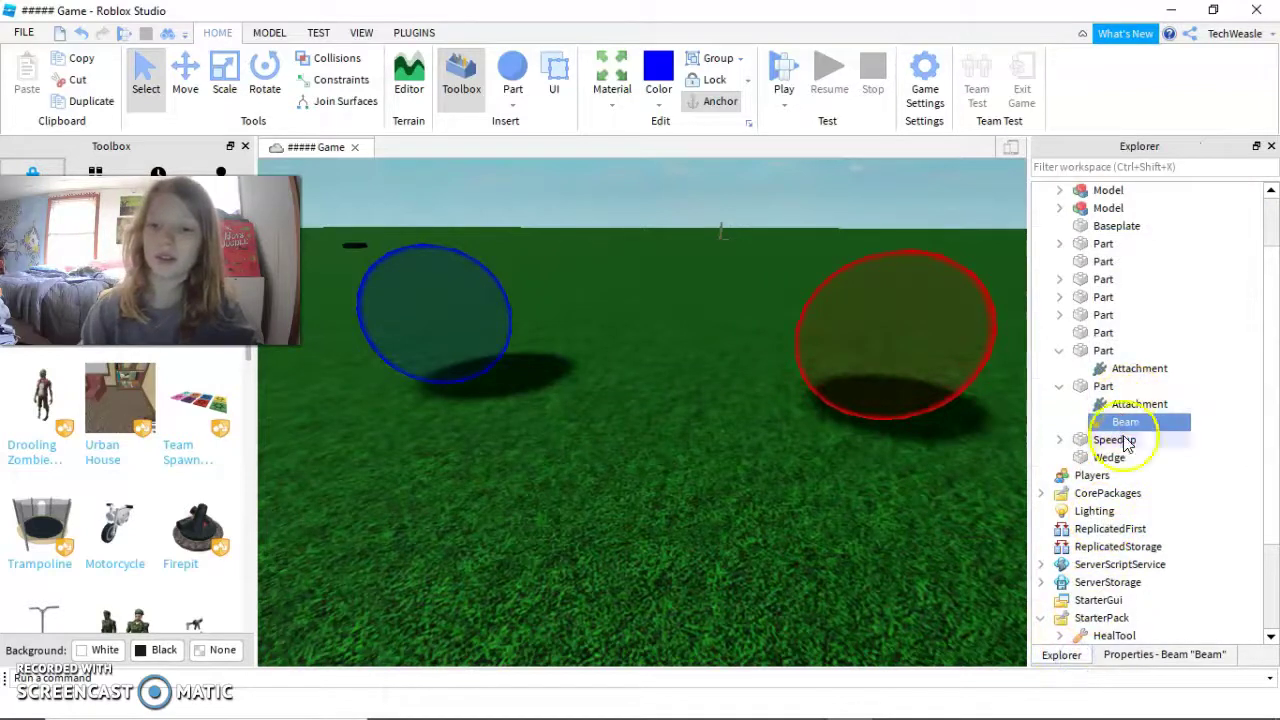
pyautogui.click(1131, 655)
pyautogui.click(1158, 589)
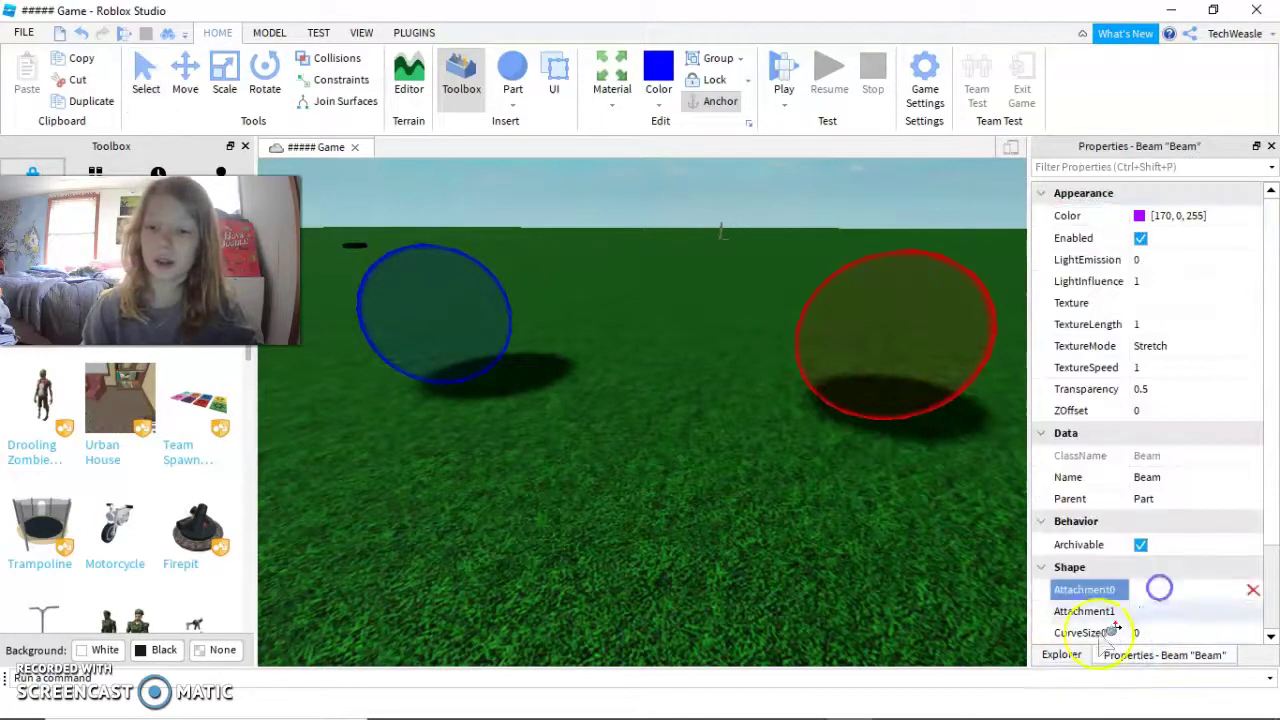
pyautogui.click(1062, 655)
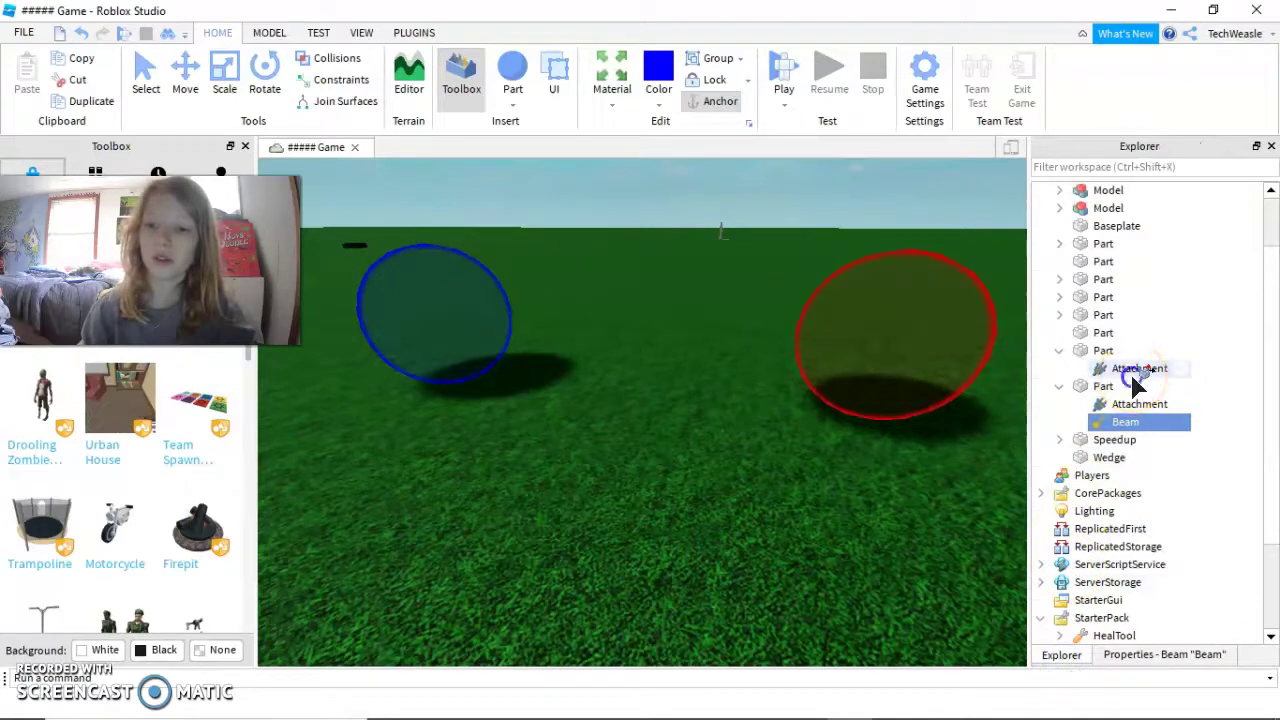
pyautogui.click(1130, 370)
# - Assign the Attachment in the blue sphere's part as the Beam's Attachment1
pyautogui.click(1140, 657)
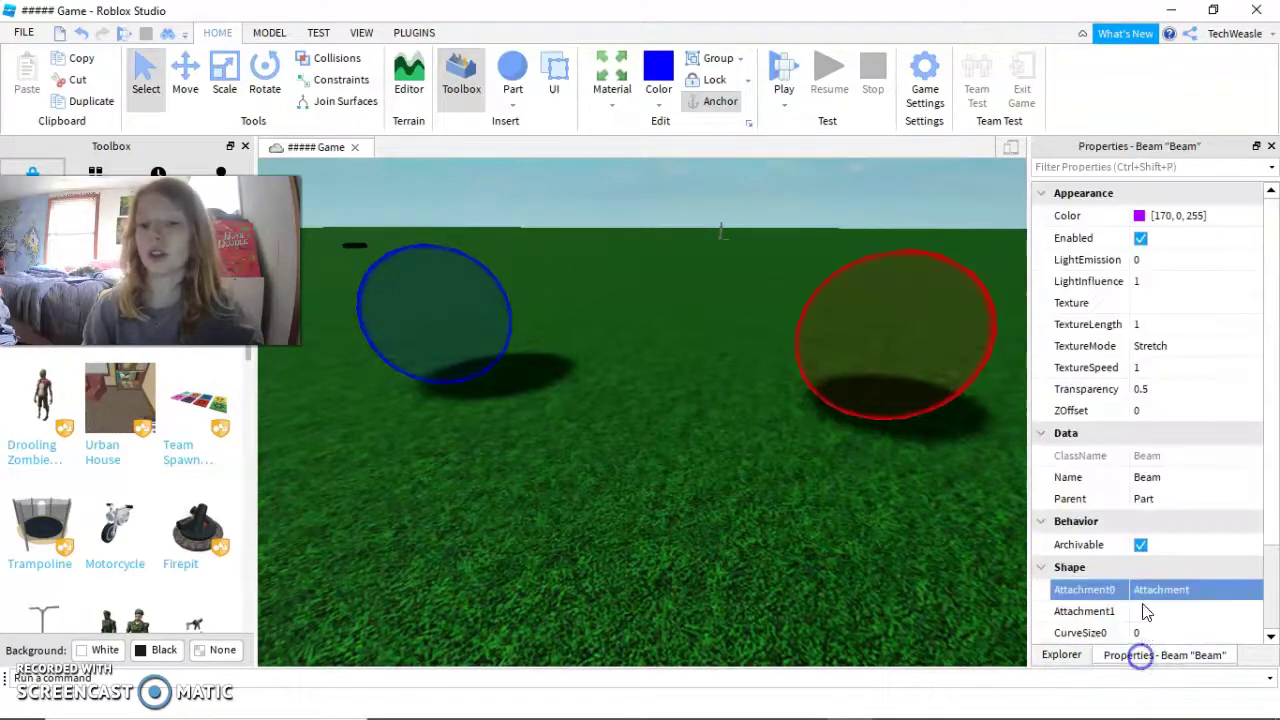
pyautogui.click(1162, 611)
pyautogui.click(1064, 655)
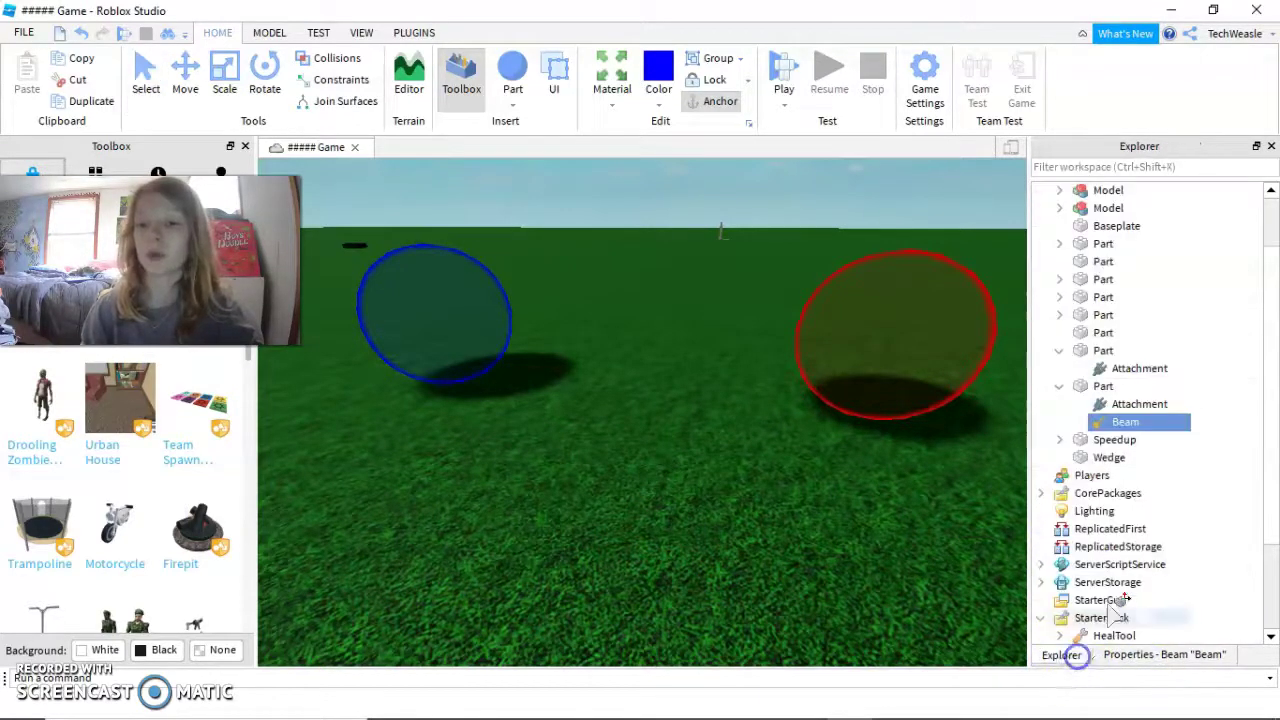
pyautogui.click(1126, 410)
# - Examine the purple beam between the two spheres and start a play test at the current location
pyautogui.scroll(4, 976, 482)
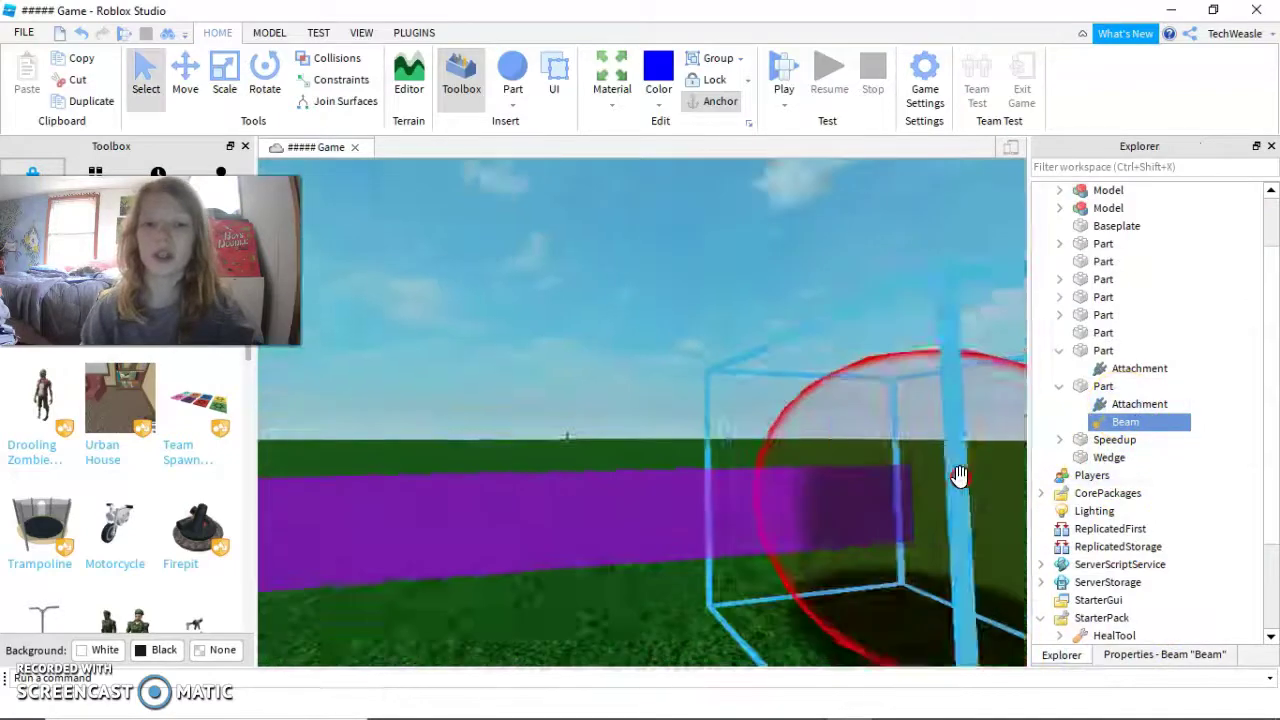
pyautogui.scroll(-6, 962, 480)
pyautogui.press('w')
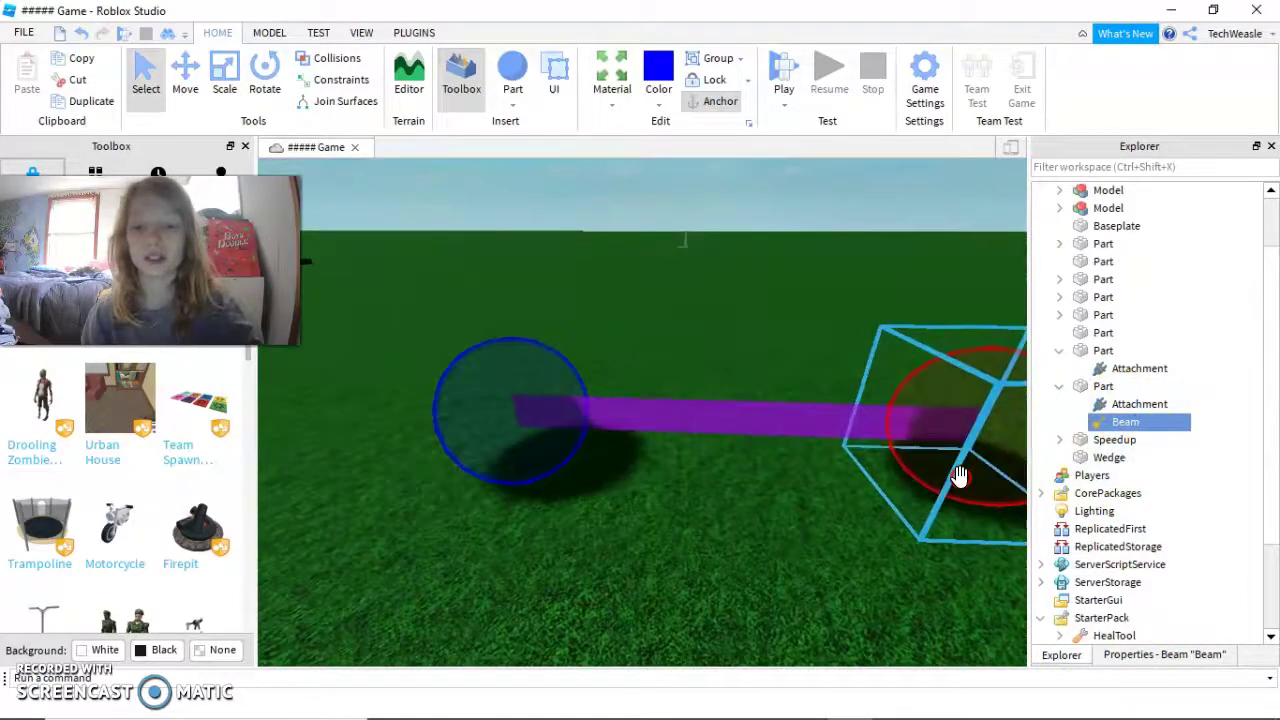
pyautogui.moveTo(960, 477); pyautogui.dragTo(960, 480, button='right')
pyautogui.press('w')
pyautogui.press('s')
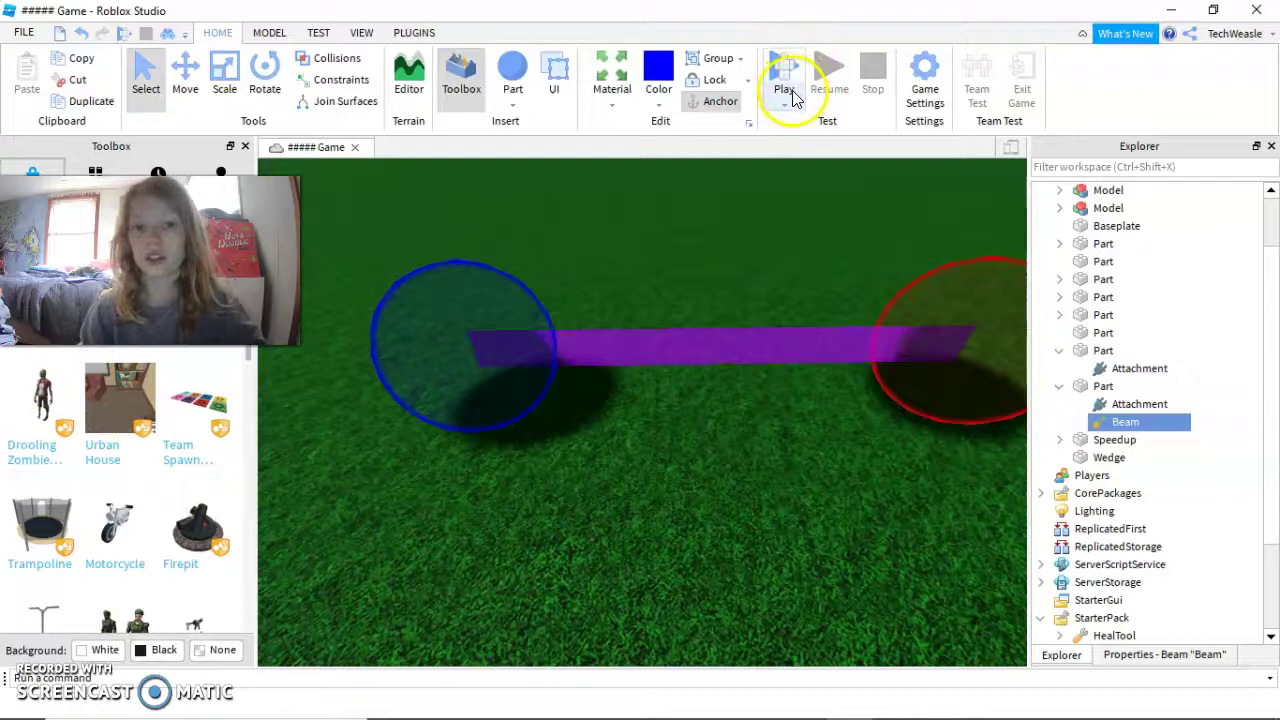
pyautogui.click(790, 97)
pyautogui.click(830, 145)
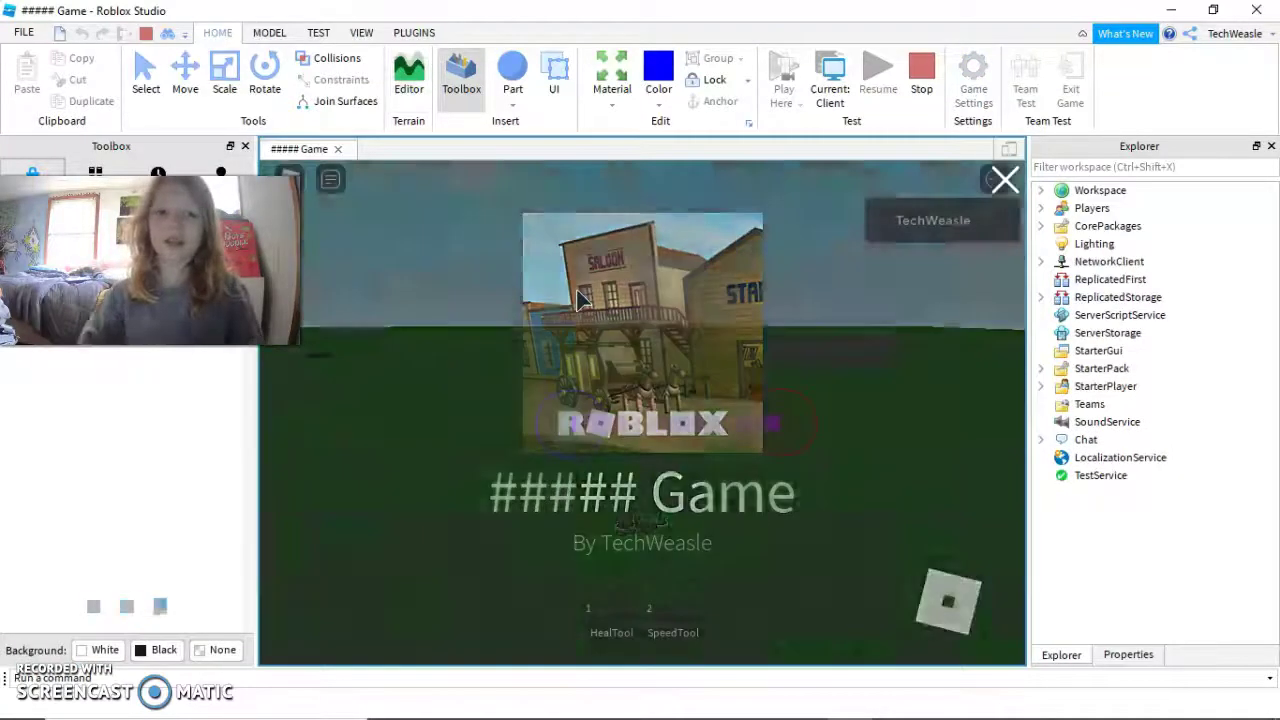
# - Walk the character around the spheres in the play test and examine the beam from above and from several sides
pyautogui.moveTo(603, 292); pyautogui.dragTo(627, 302, button='right')
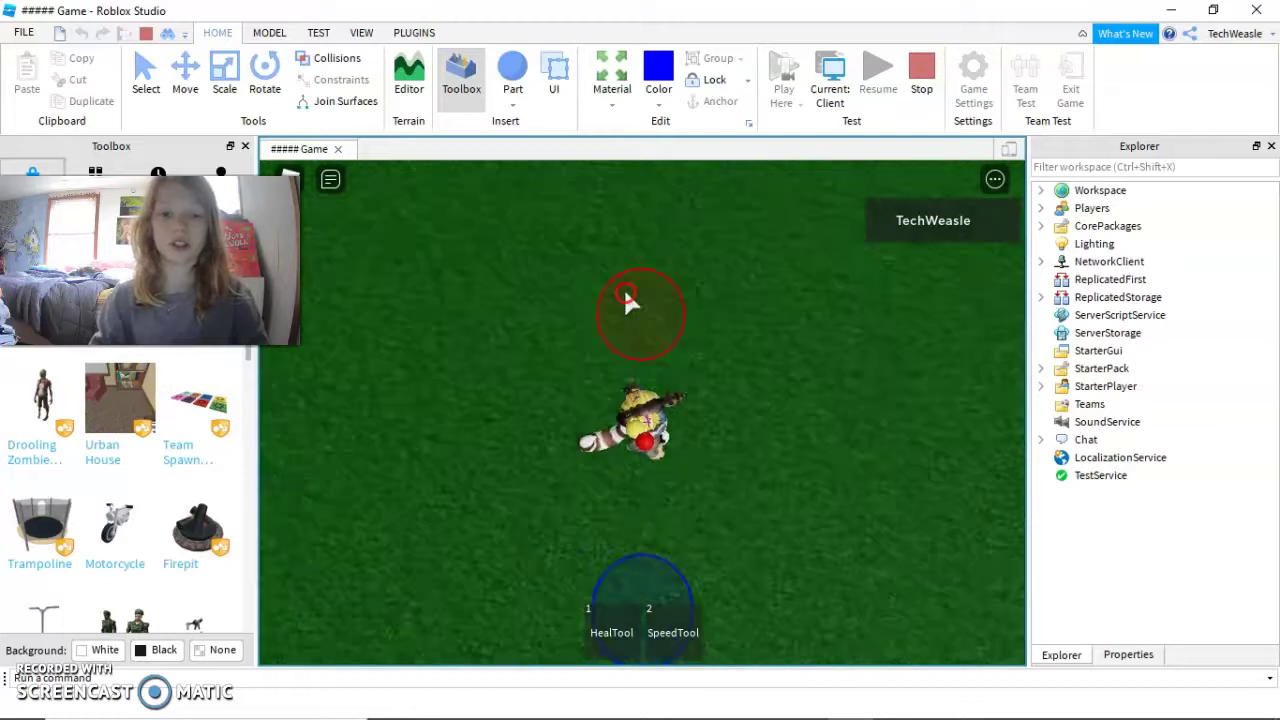
pyautogui.moveTo(627, 300); pyautogui.dragTo(625, 300, button='right')
pyautogui.moveTo(643, 411); pyautogui.dragTo(645, 420, button='right')
pyautogui.moveTo(806, 389); pyautogui.dragTo(806, 389, button='right')
pyautogui.press('a')
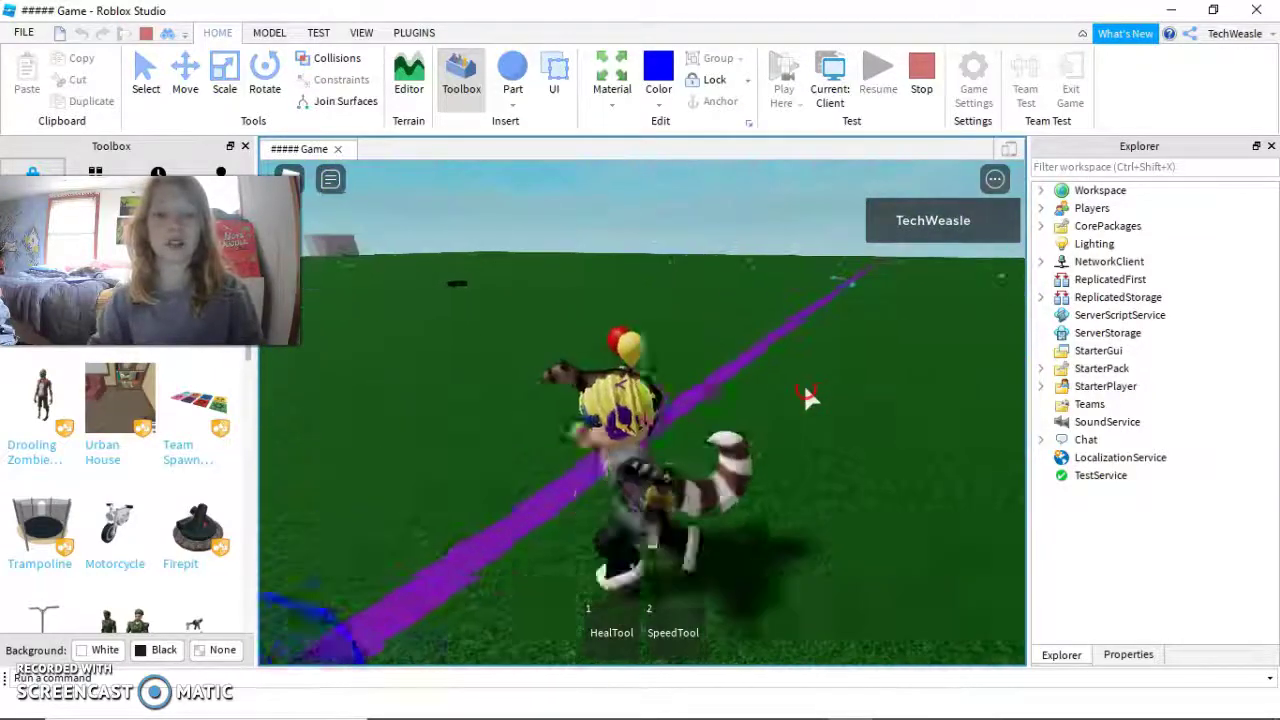
pyautogui.press('s')
pyautogui.press('d')
pyautogui.press('s')
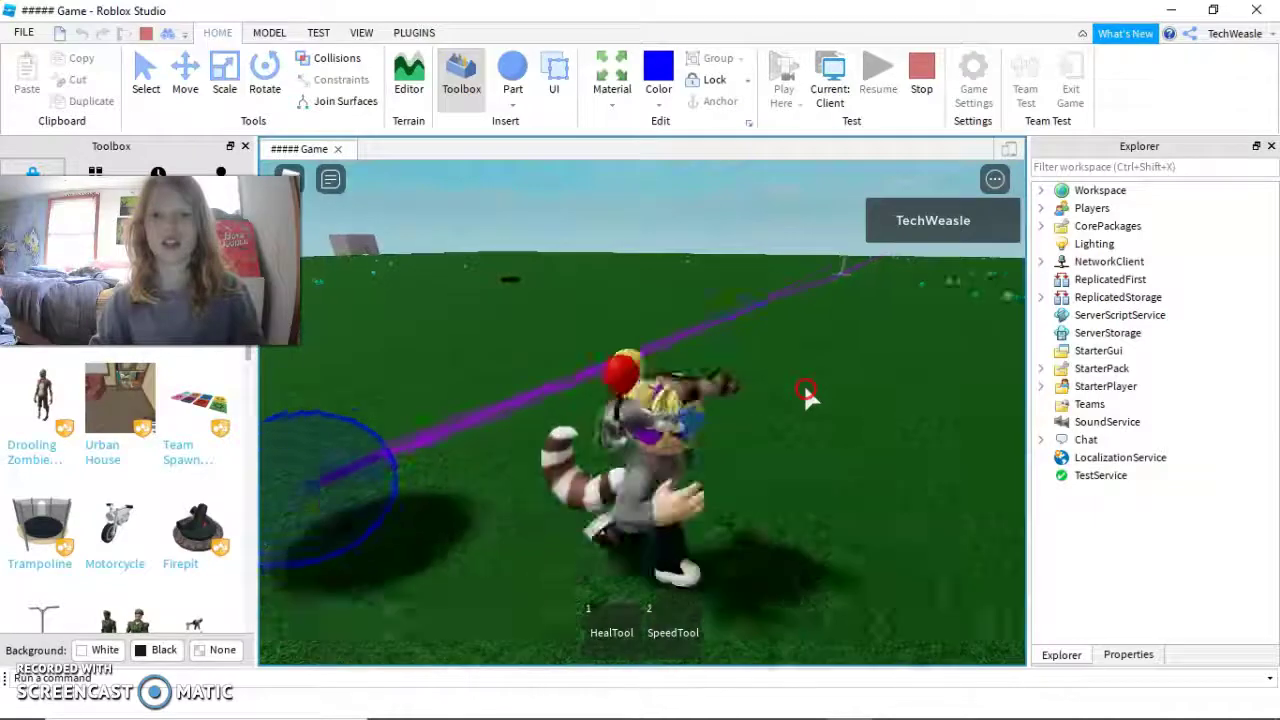
pyautogui.press('a')
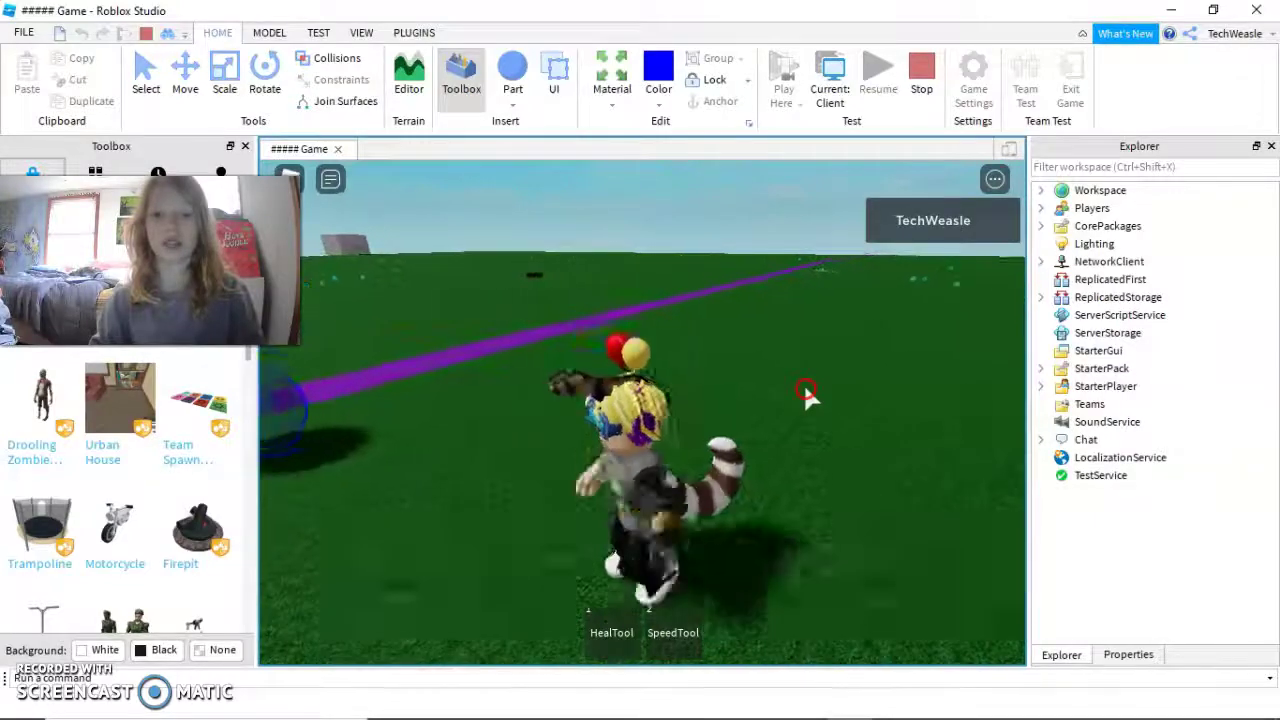
pyautogui.press('d')
pyautogui.press('a')
pyautogui.press('d')
pyautogui.press('w')
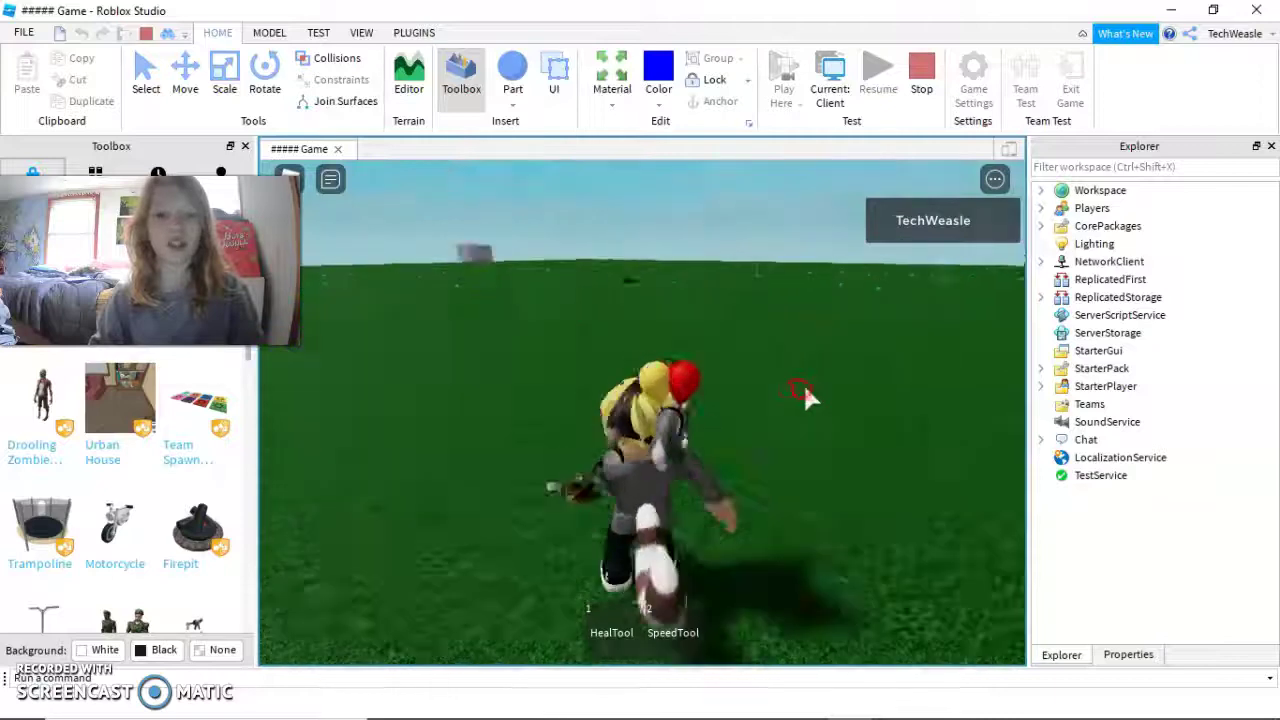
# - Run the character toward the spheres, briefly equip the SpeedTool, and stop the play test
pyautogui.press('a')
pyautogui.press('w')
pyautogui.moveTo(808, 395); pyautogui.dragTo(808, 397, button='right')
pyautogui.press('2')
pyautogui.press('2')
pyautogui.press('w')
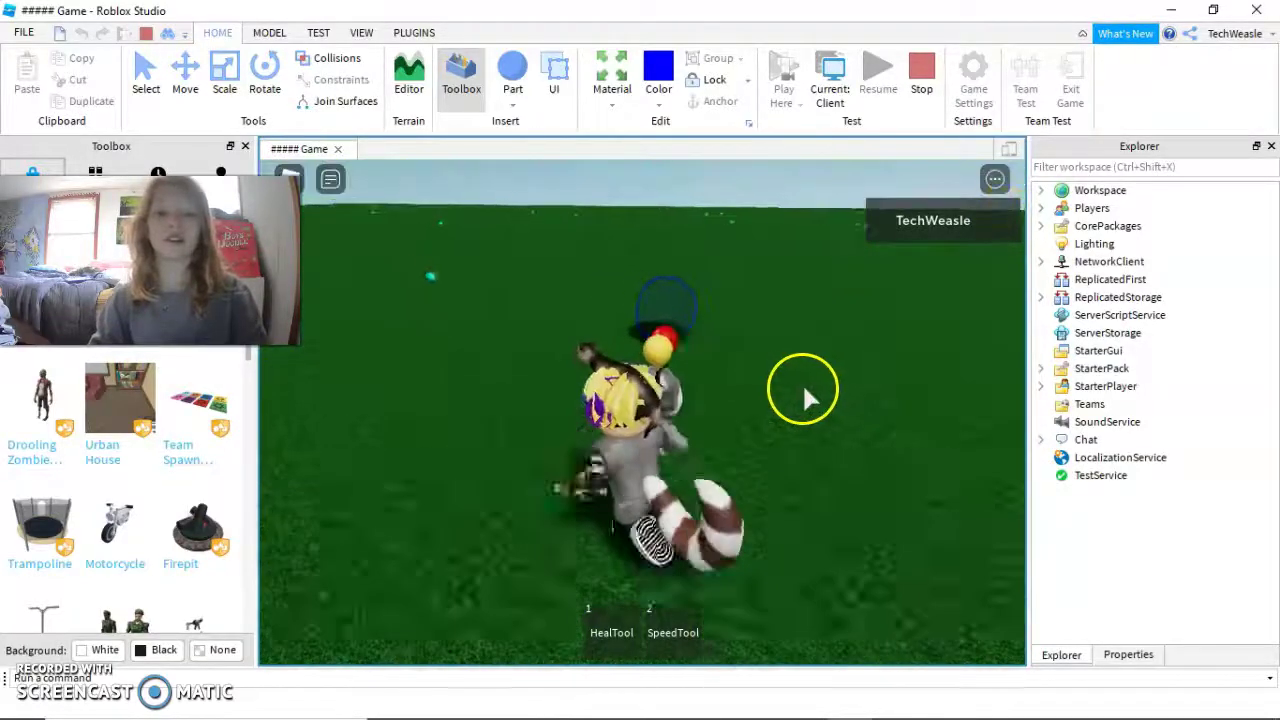
pyautogui.click(912, 98)
# - Raise the end point of the Beam's Transparency curve to a value of 1 and check the fade between the spheres
pyautogui.rightClick(764, 272)
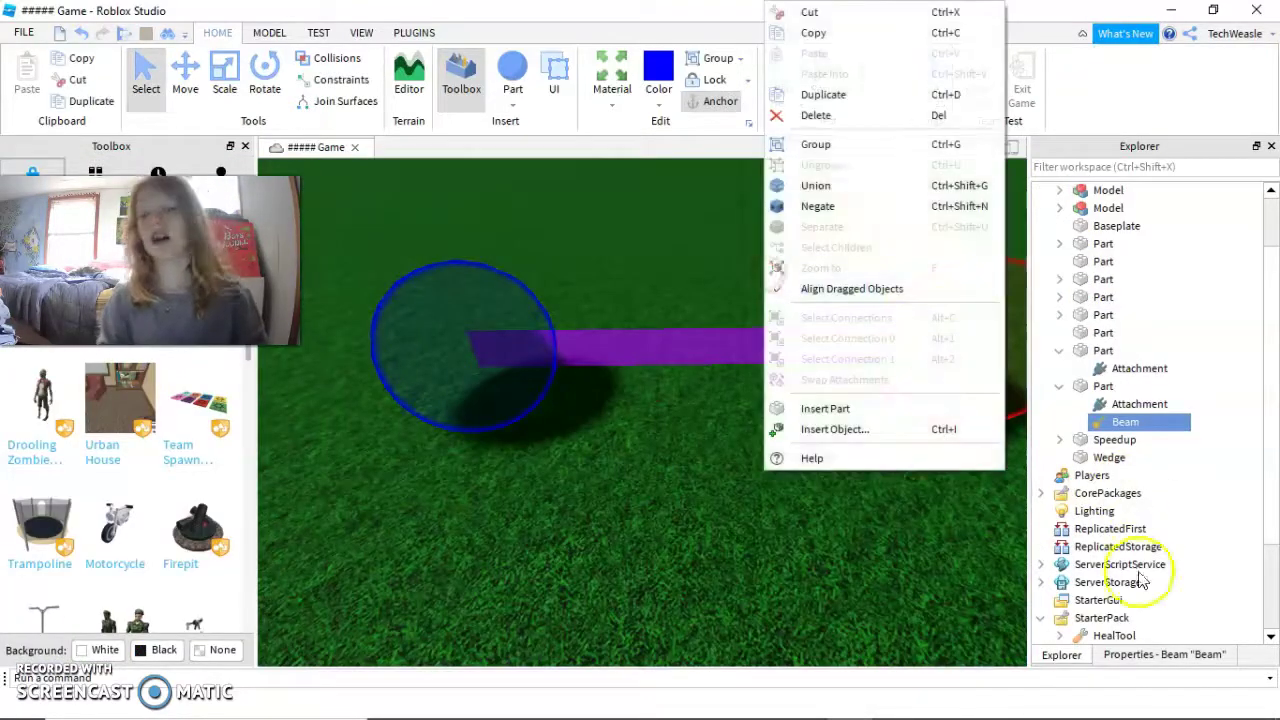
pyautogui.click(1130, 656)
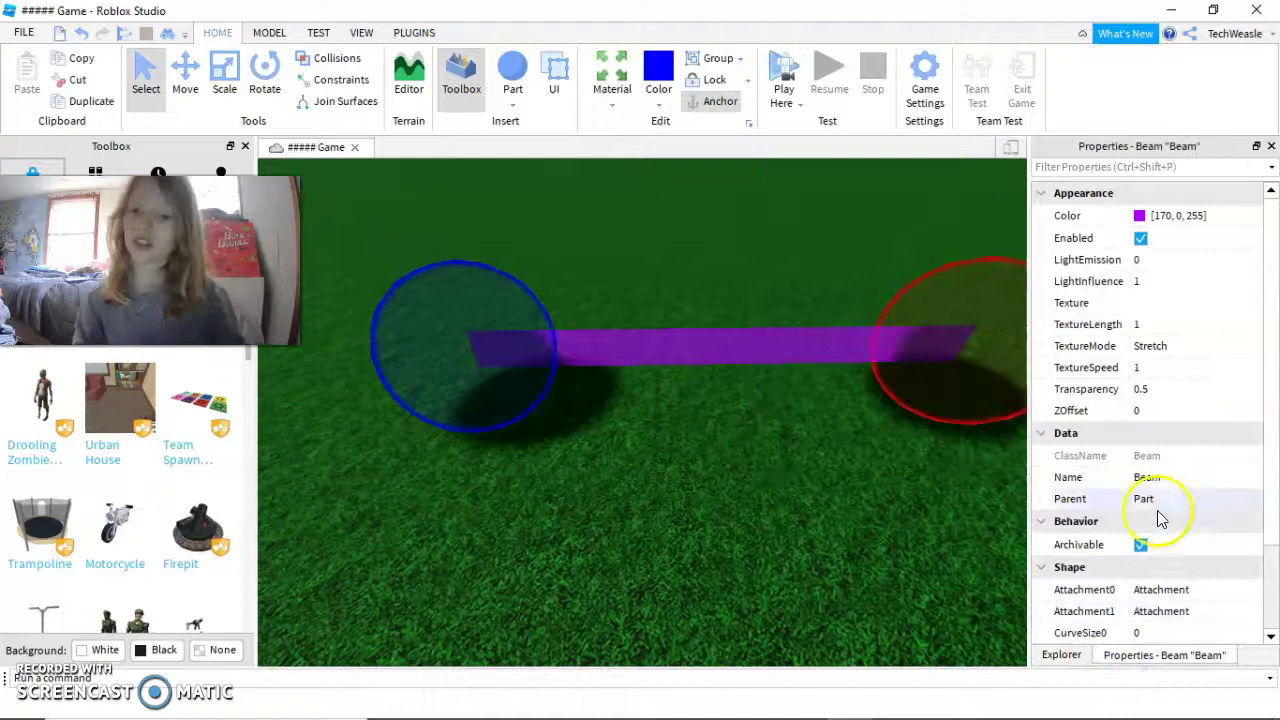
pyautogui.click(1238, 392)
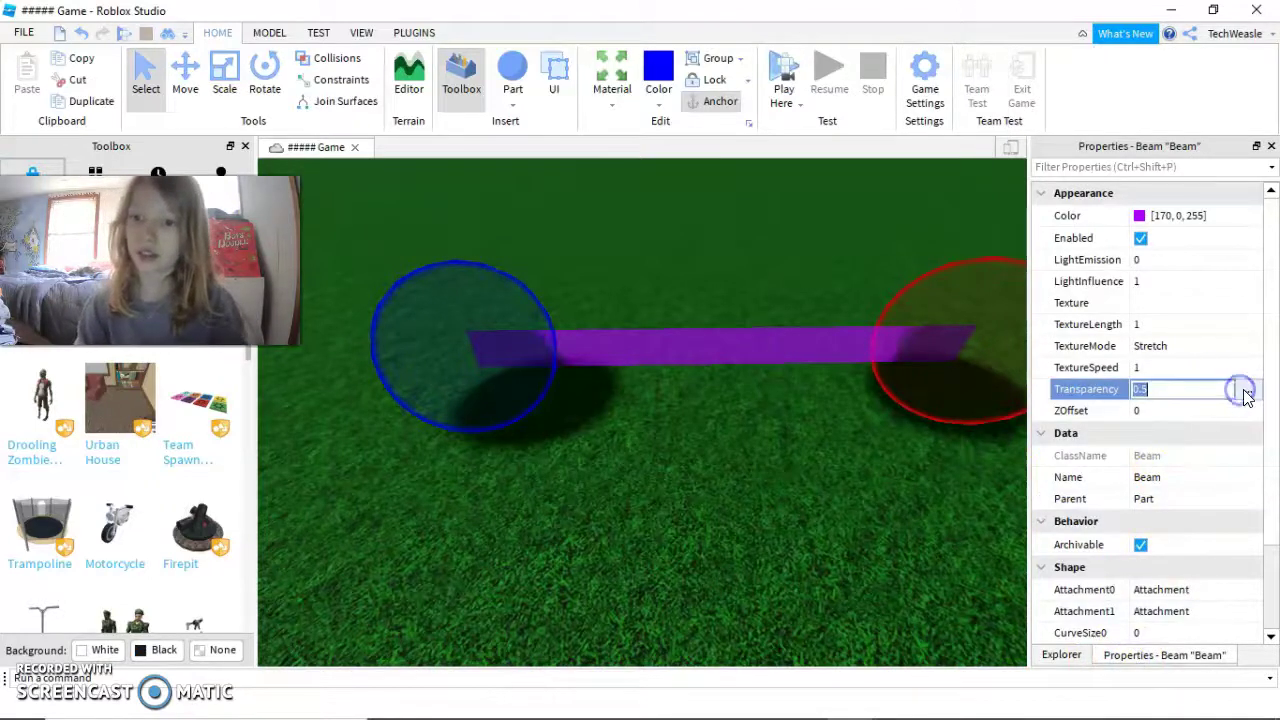
pyautogui.click(1234, 391)
pyautogui.moveTo(1063, 414); pyautogui.dragTo(1063, 340)
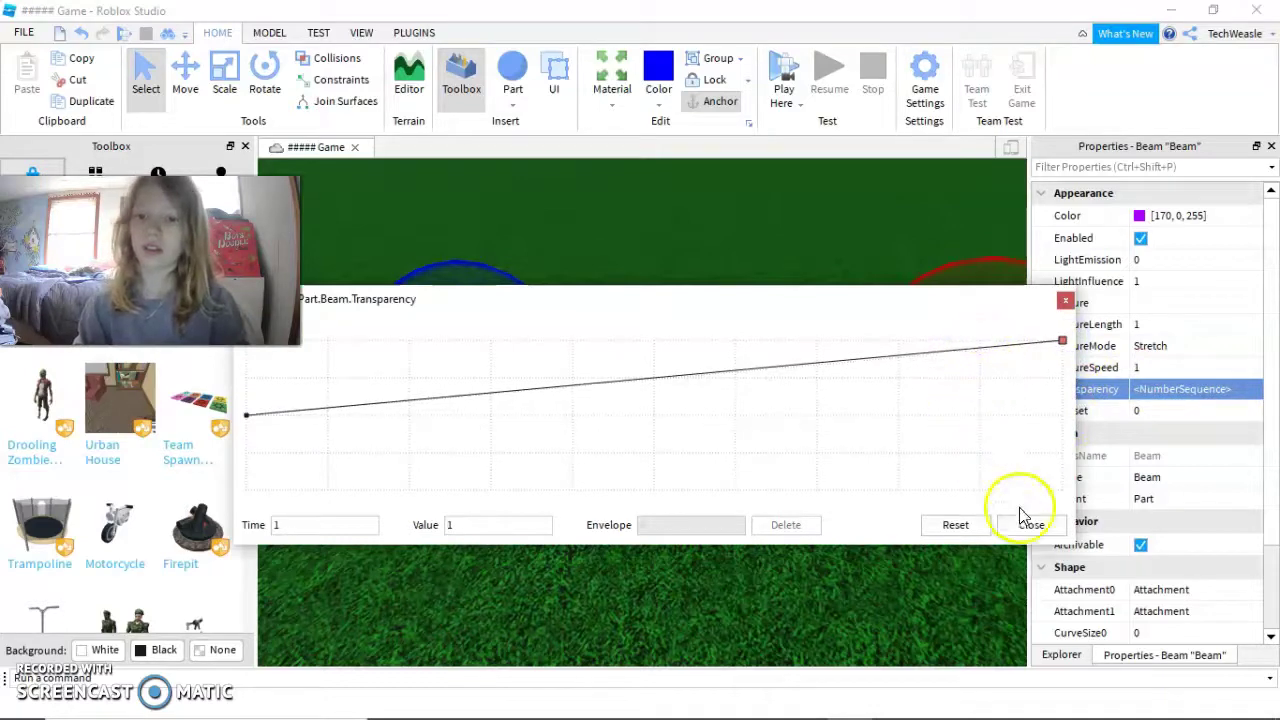
pyautogui.click(1025, 522)
pyautogui.moveTo(940, 478); pyautogui.dragTo(923, 457, button='right')
pyautogui.click(795, 422)
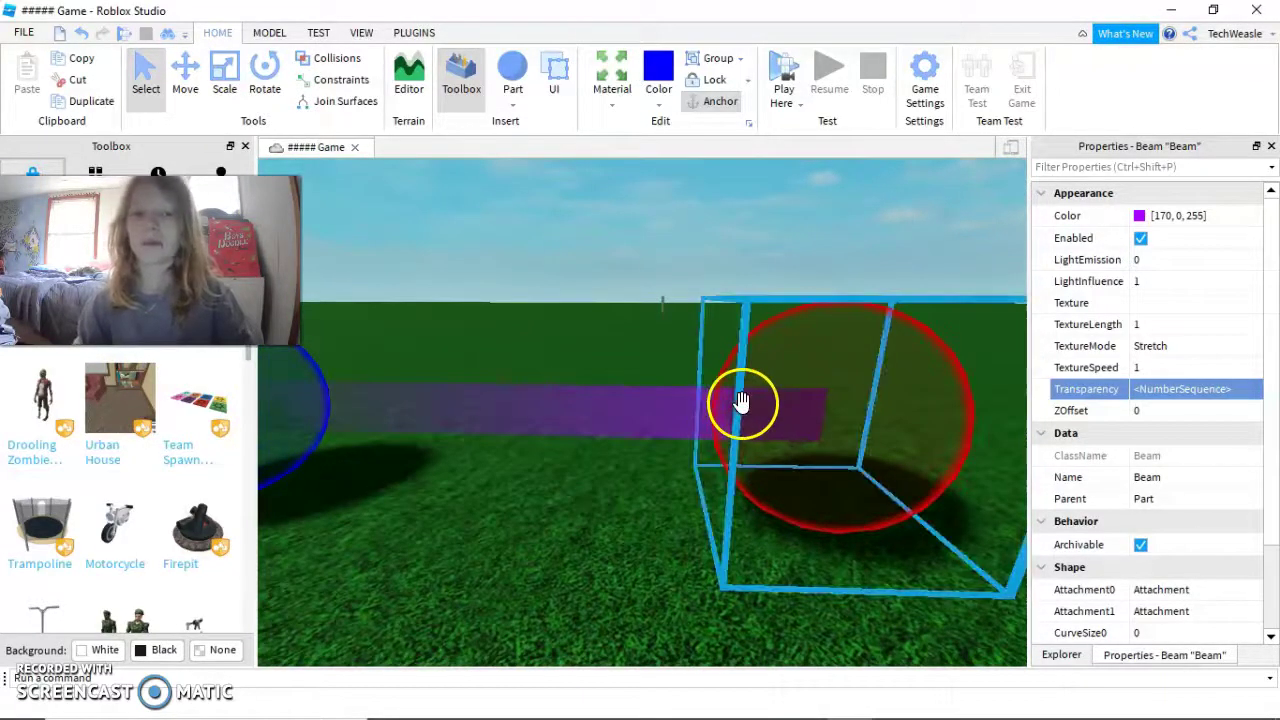
pyautogui.moveTo(849, 400); pyautogui.dragTo(836, 414, button='right')
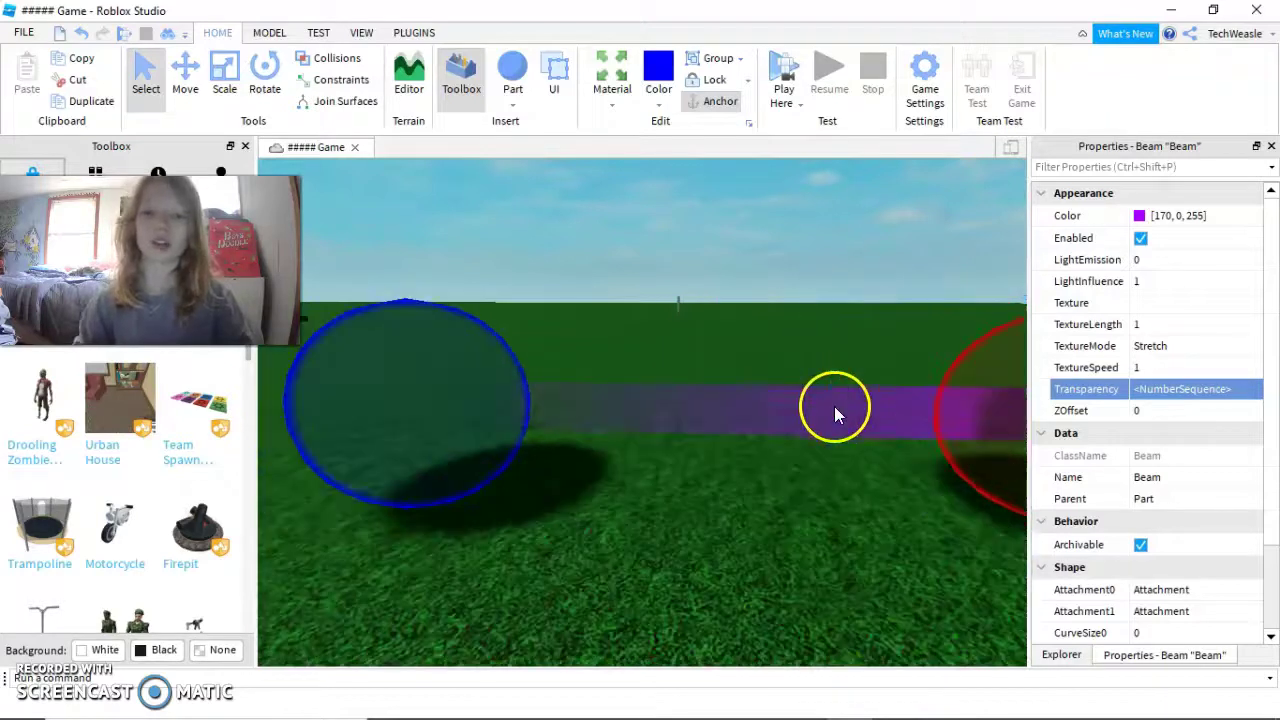
# - Raise the Transparency curve's start point to 1 and add a middle point at about time 0.499 with value 0.5
pyautogui.click(1058, 655)
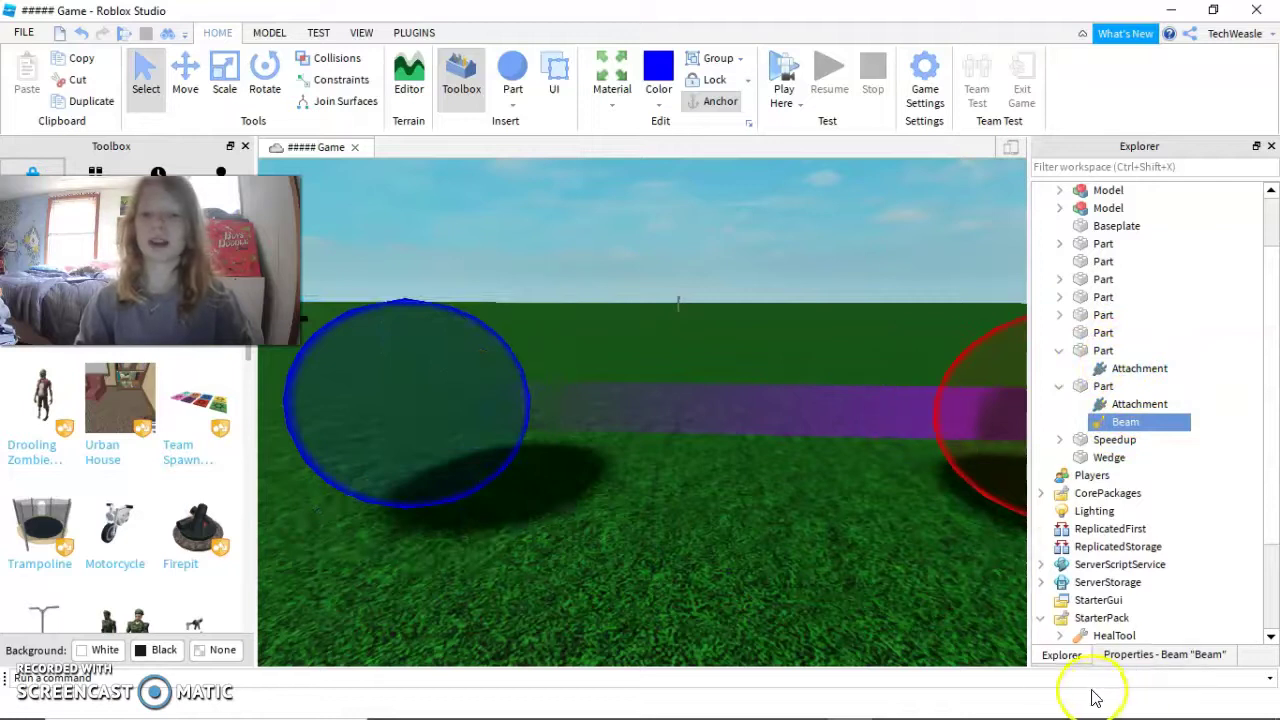
pyautogui.click(1114, 654)
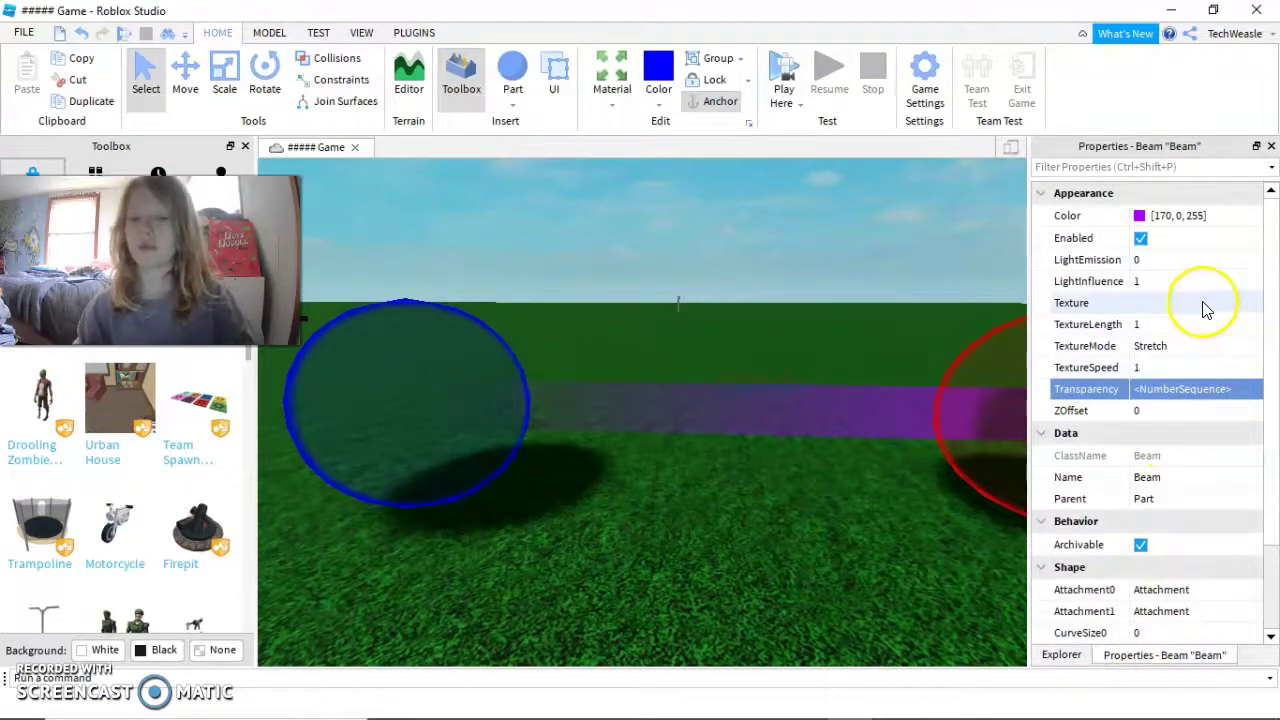
pyautogui.click(1246, 389)
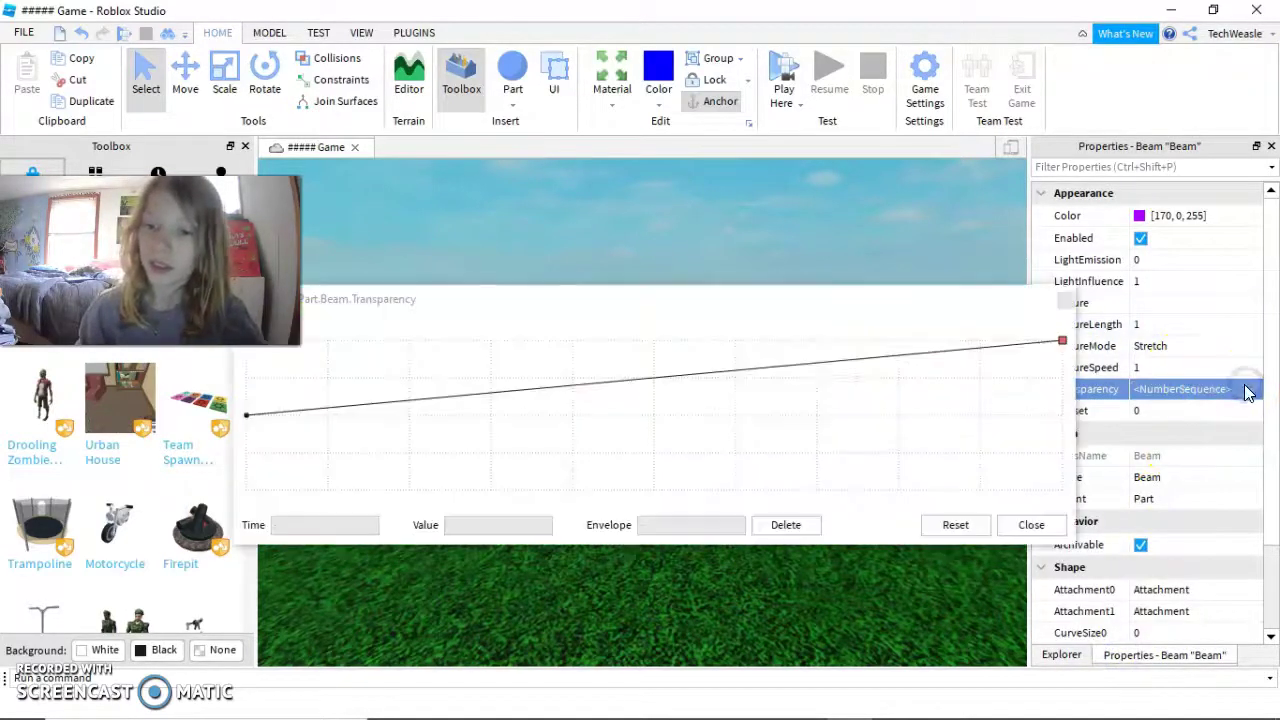
pyautogui.click(247, 415)
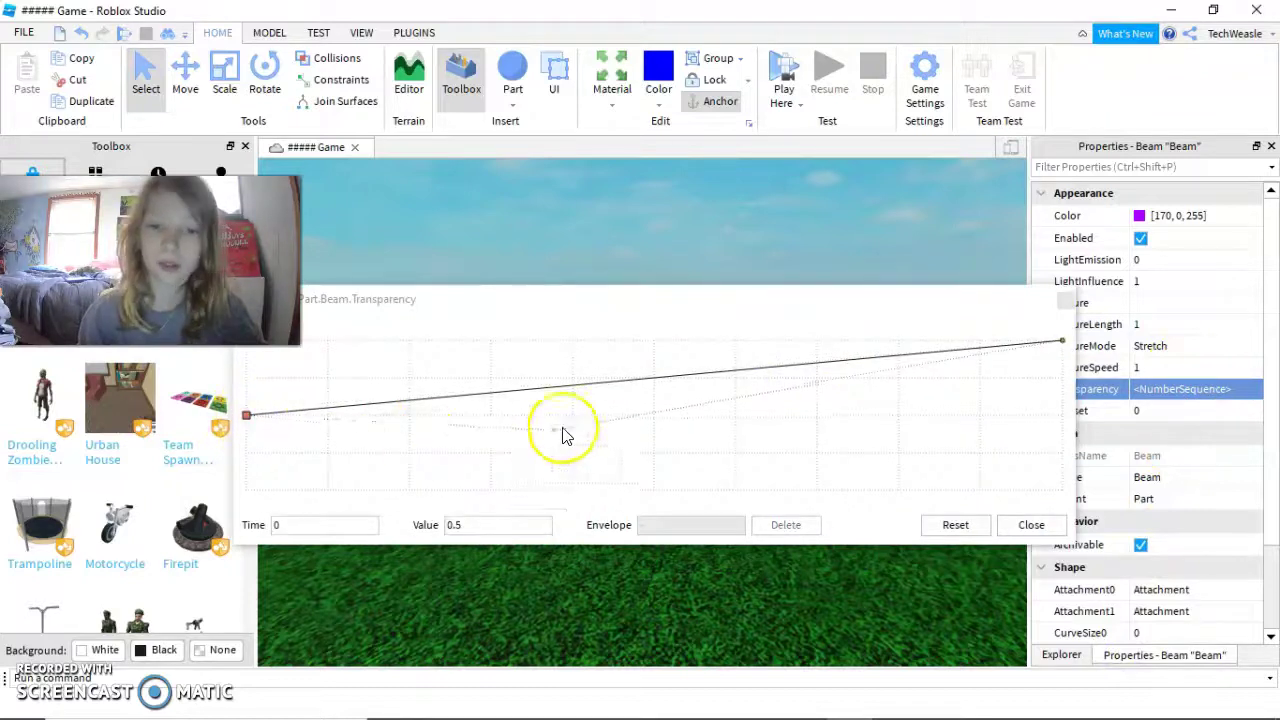
pyautogui.moveTo(697, 381); pyautogui.dragTo(699, 420)
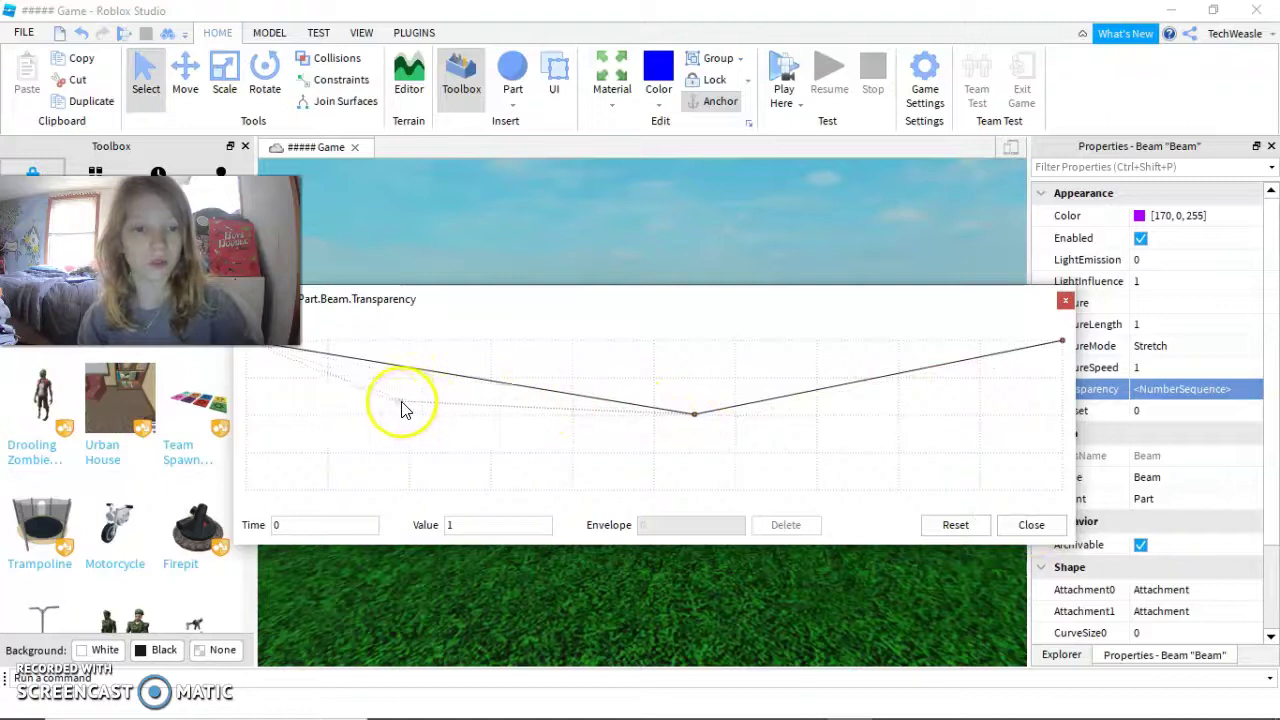
pyautogui.moveTo(697, 421); pyautogui.dragTo(665, 421)
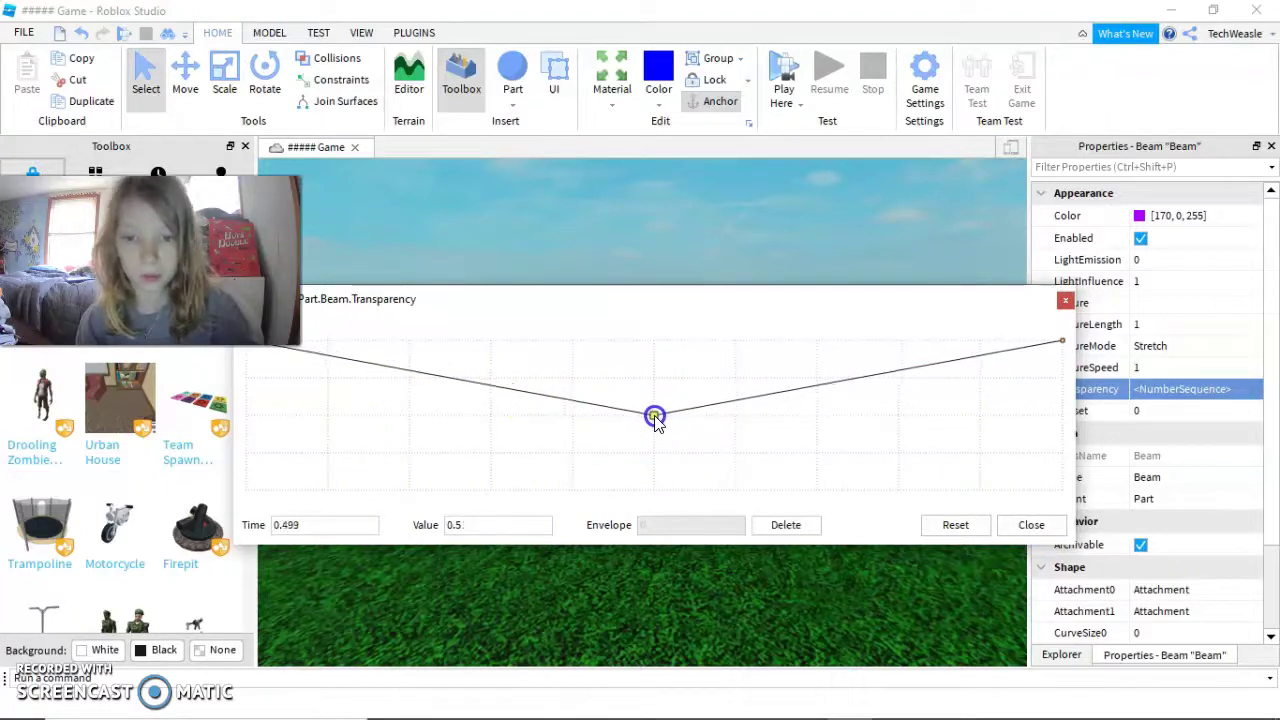
pyautogui.click(1052, 522)
# - Examine the beam's fade near the blue and red spheres from several distances and angles
pyautogui.press('s')
pyautogui.moveTo(842, 481); pyautogui.dragTo(842, 481, button='right')
pyautogui.press('w')
pyautogui.press('s')
pyautogui.press('d')
pyautogui.press('a')
pyautogui.press('w')
pyautogui.press('s')
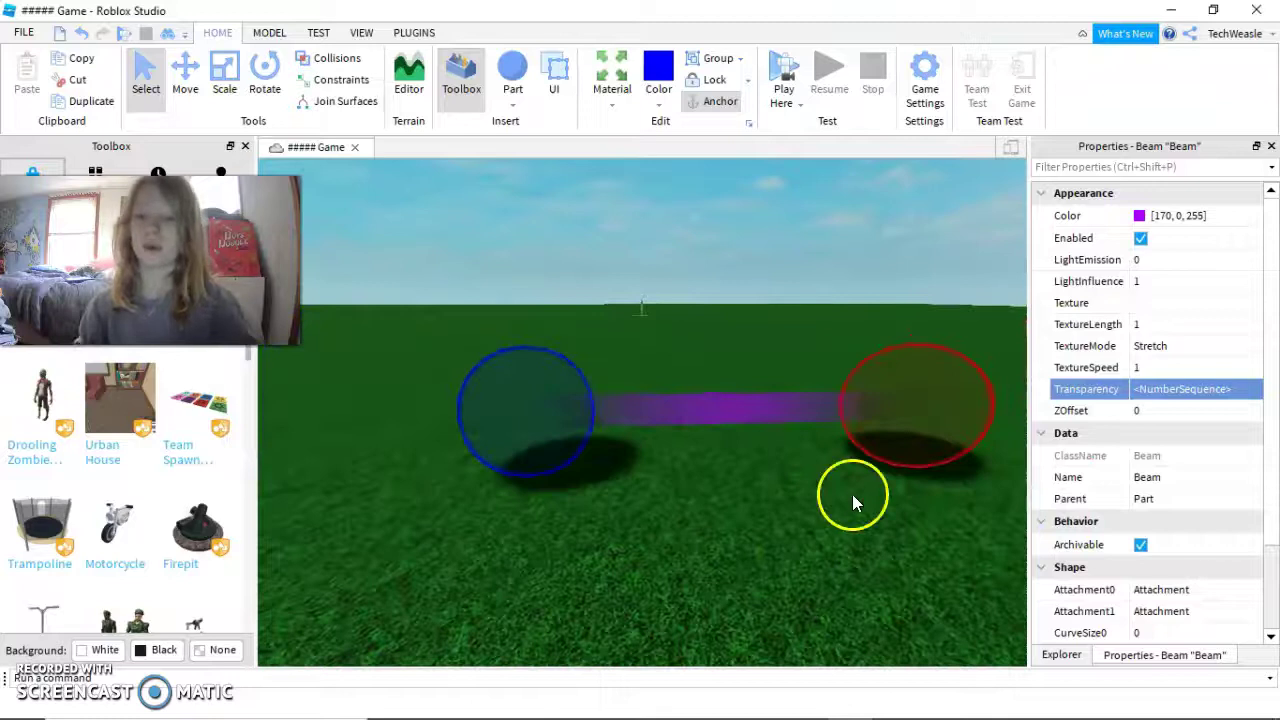
pyautogui.press('w')
pyautogui.press('d')
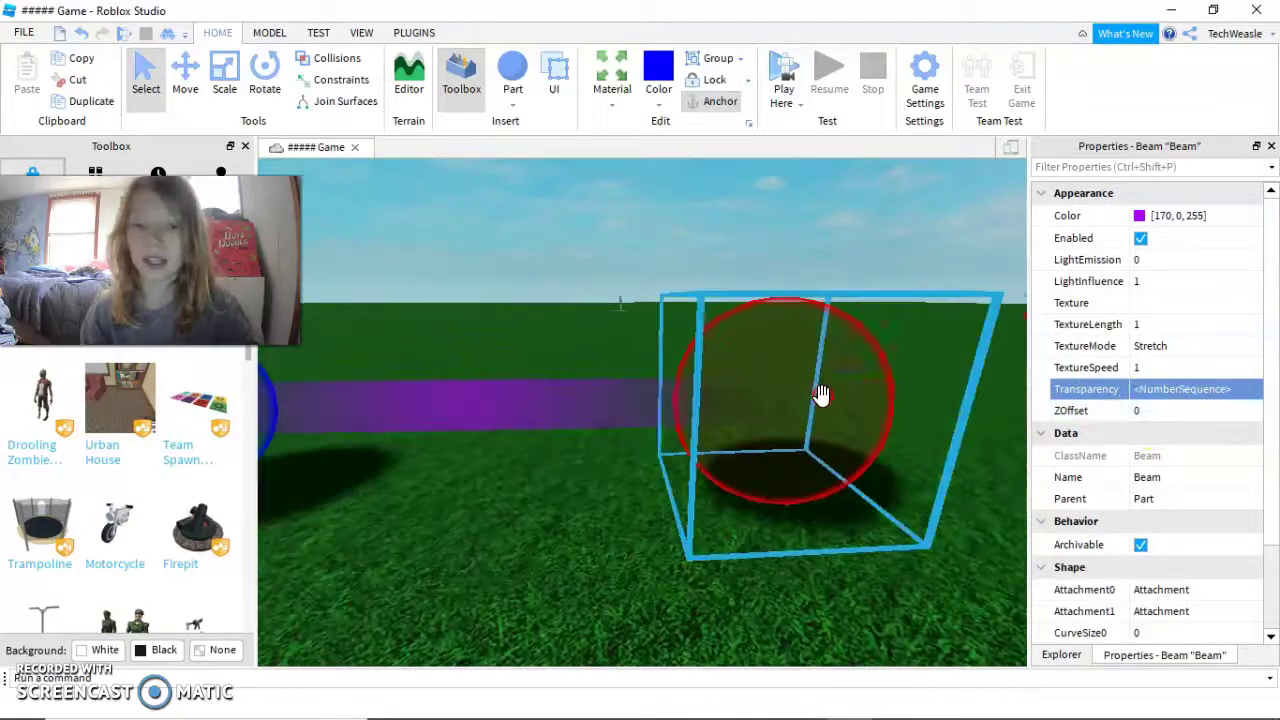
# - Set the Beam's CurveSize0 to 5 and CurveSize1 to 4
pyautogui.scroll(-3, 820, 395)
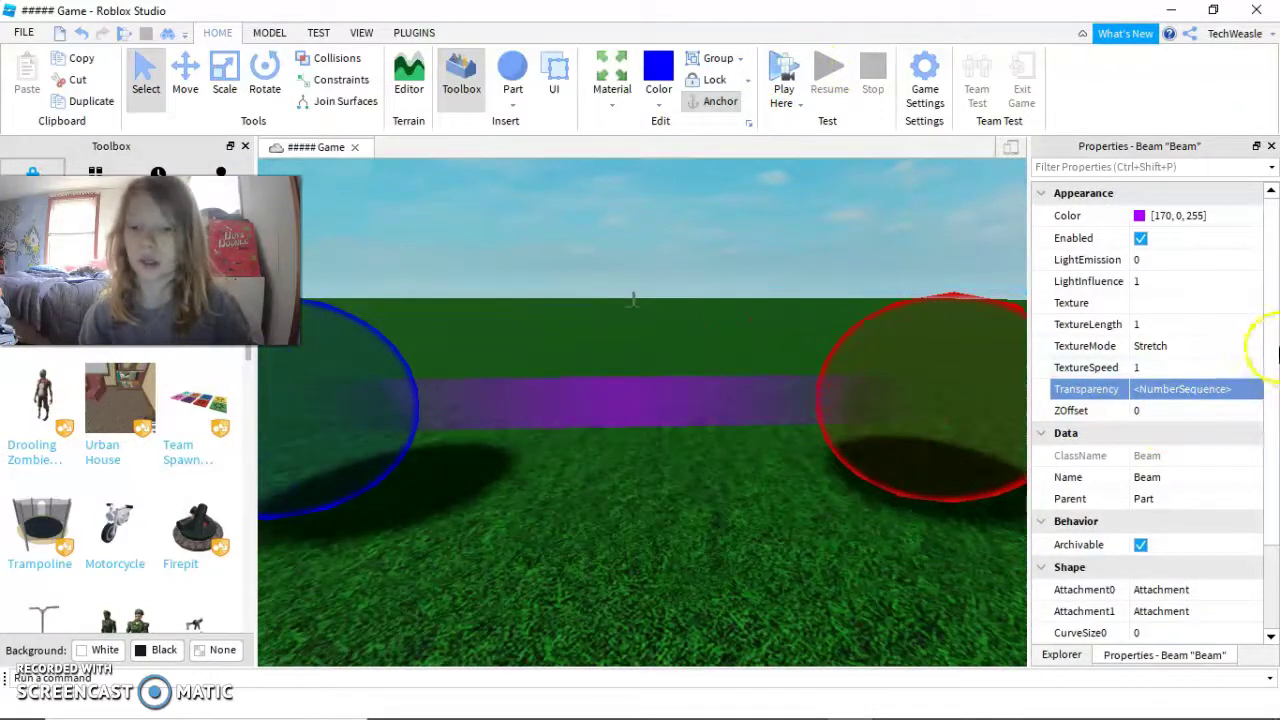
pyautogui.scroll(-2, 1240, 430)
pyautogui.click(1186, 522)
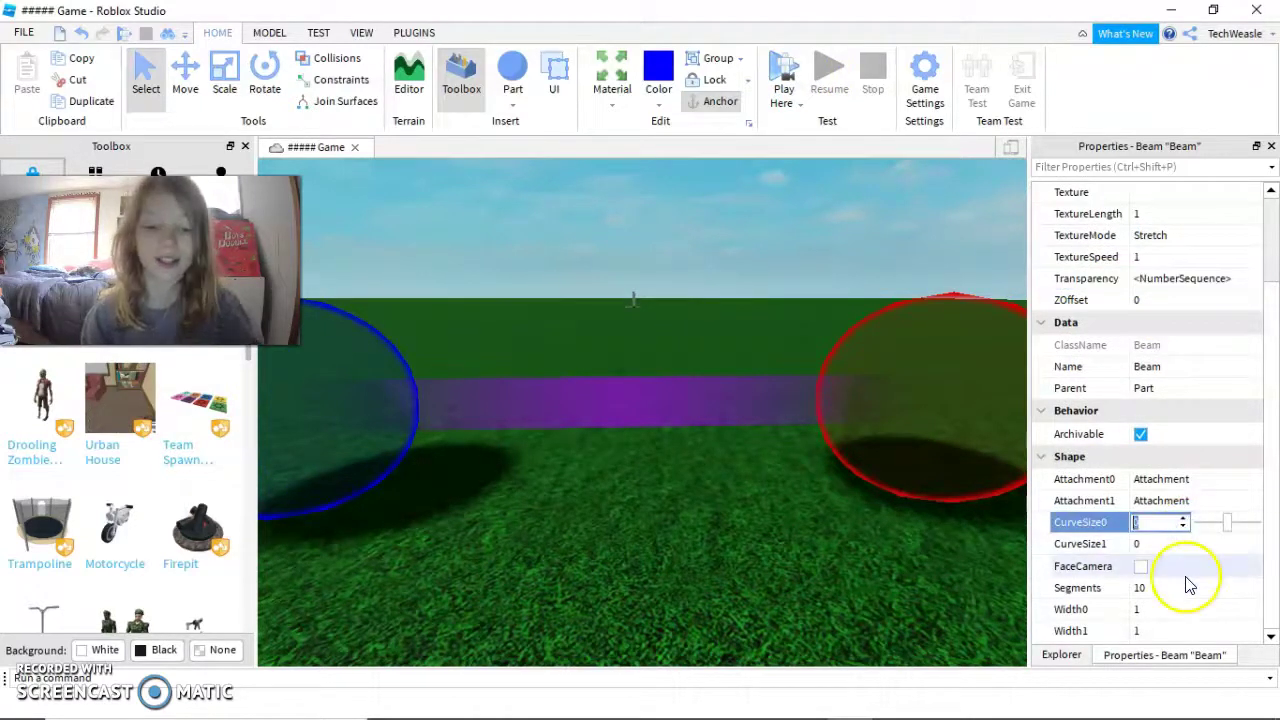
pyautogui.write('5')
pyautogui.click(1170, 544)
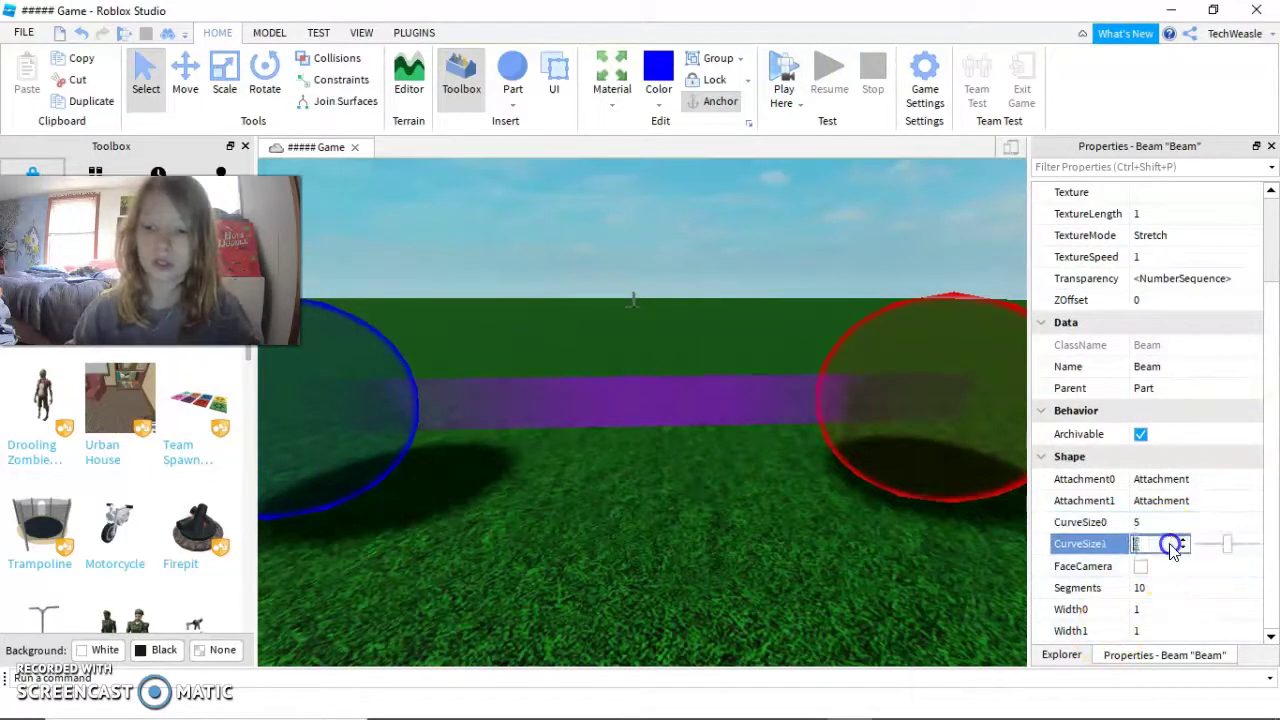
pyautogui.press('Return')
pyautogui.moveTo(784, 452); pyautogui.dragTo(769, 439, button='right')
# - Move the red sphere across the grass, farther away from the camera
pyautogui.click(766, 440)
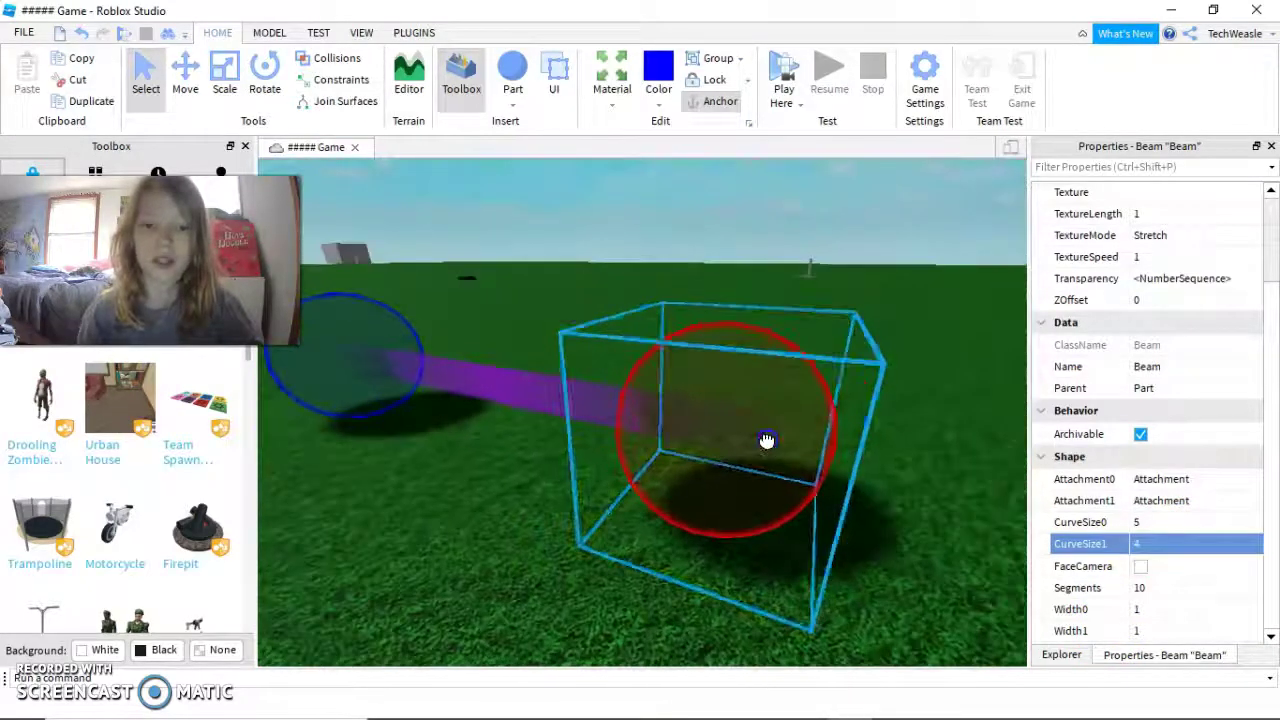
pyautogui.click(185, 75)
pyautogui.moveTo(650, 535); pyautogui.dragTo(788, 372)
# - Set the Beam's CurveSize0 to 100 and look at the curved beam from above
pyautogui.click(1059, 655)
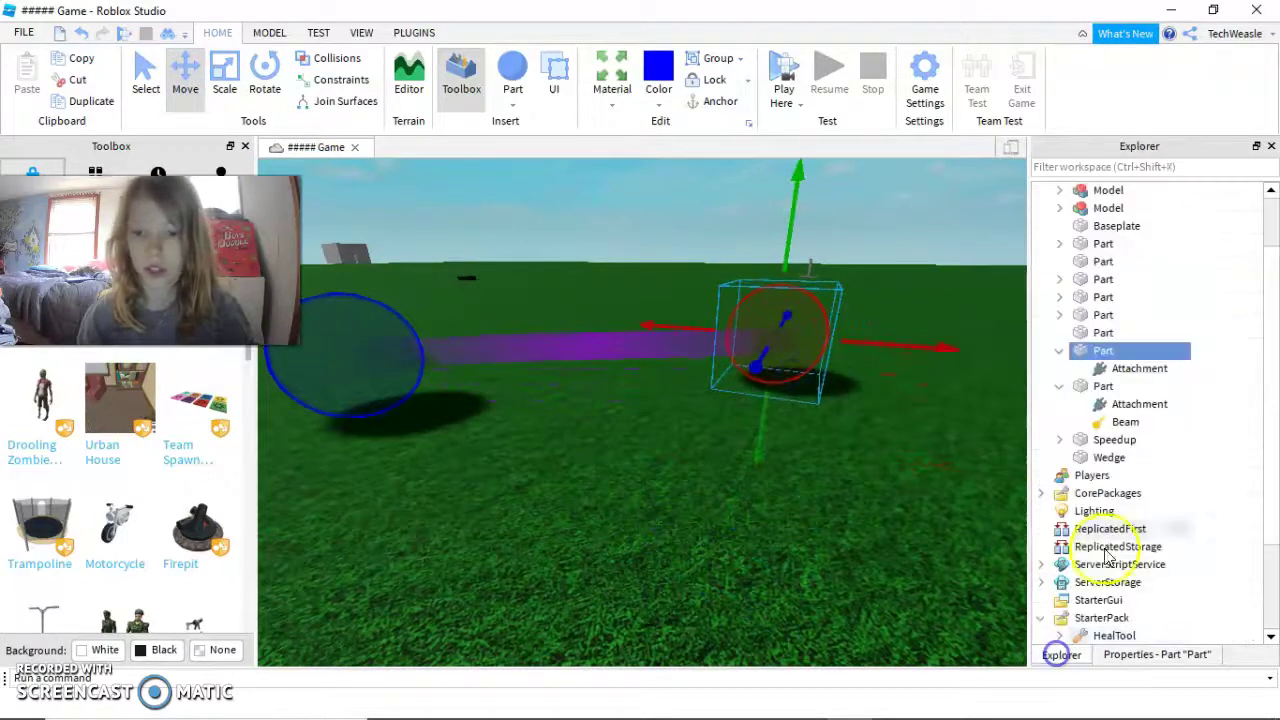
pyautogui.click(1122, 422)
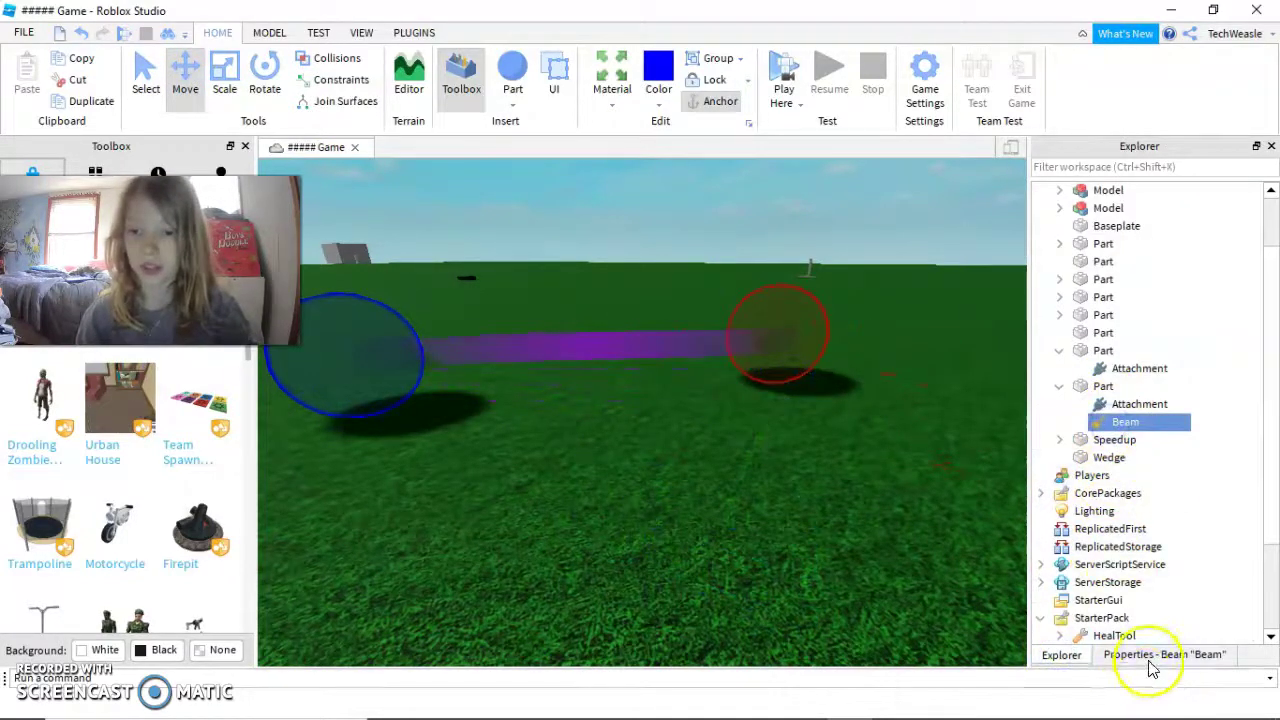
pyautogui.click(1149, 660)
pyautogui.click(1155, 525)
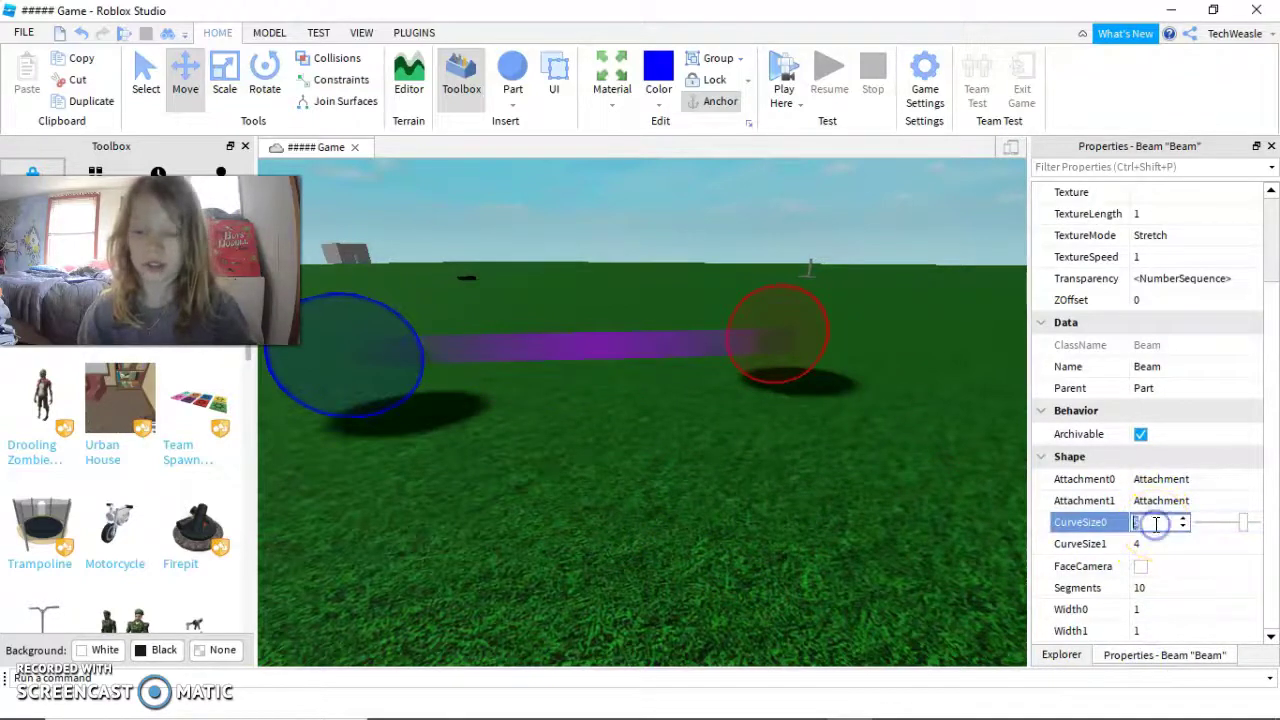
pyautogui.write('100')
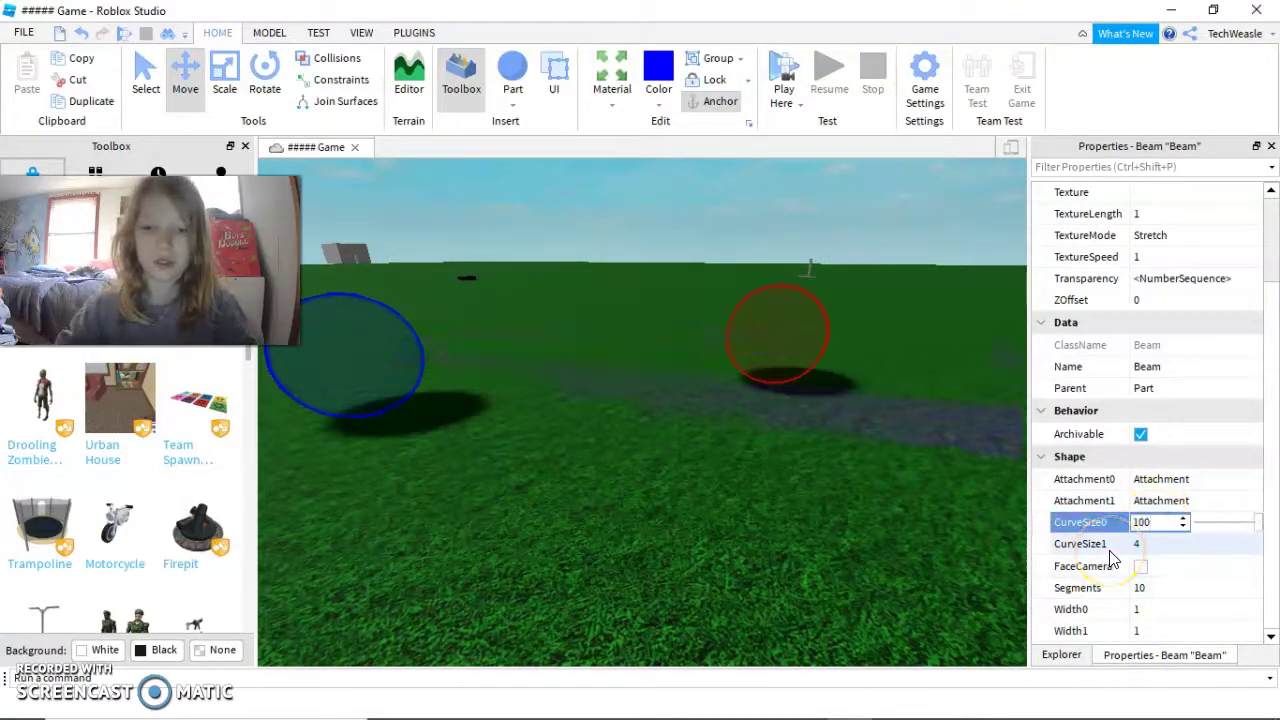
pyautogui.moveTo(886, 489); pyautogui.dragTo(884, 488, button='right')
pyautogui.press('s')
# - Set both CurveSize1 and CurveSize0 of the Beam to 0 to straighten it
pyautogui.click(1137, 540)
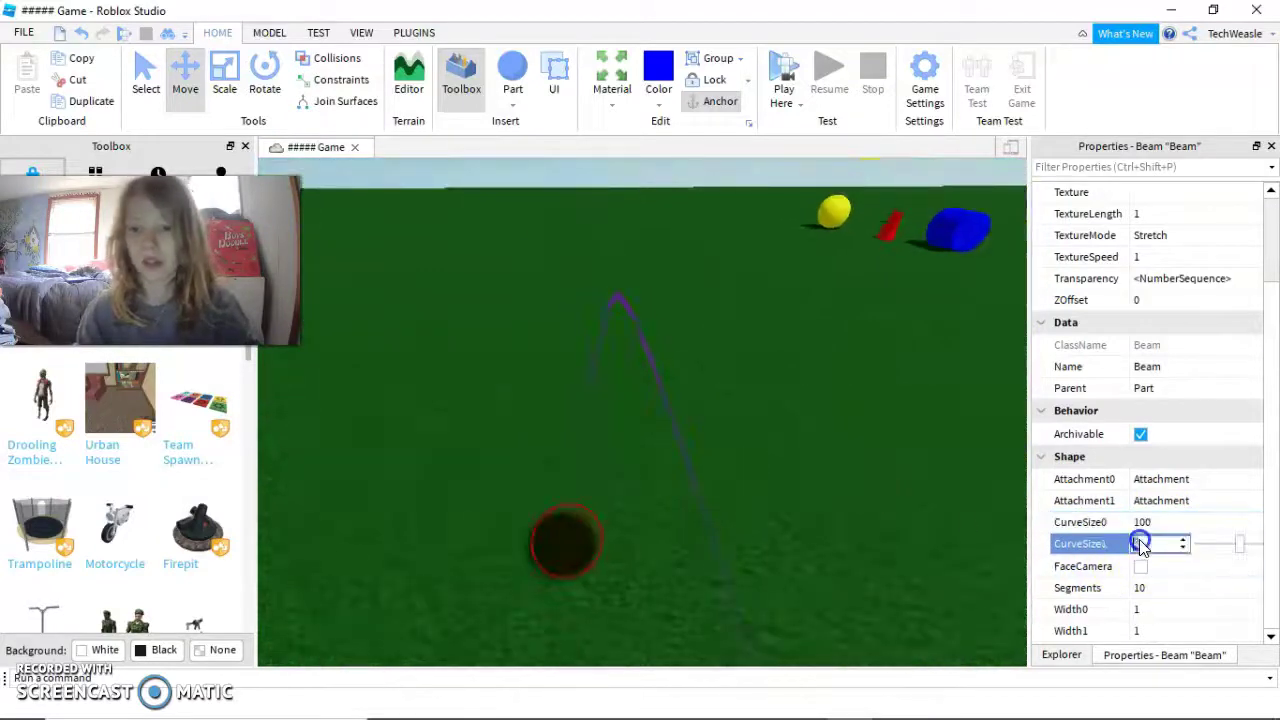
pyautogui.write('0')
pyautogui.click(1082, 568)
pyautogui.moveTo(715, 427); pyautogui.dragTo(711, 427, button='right')
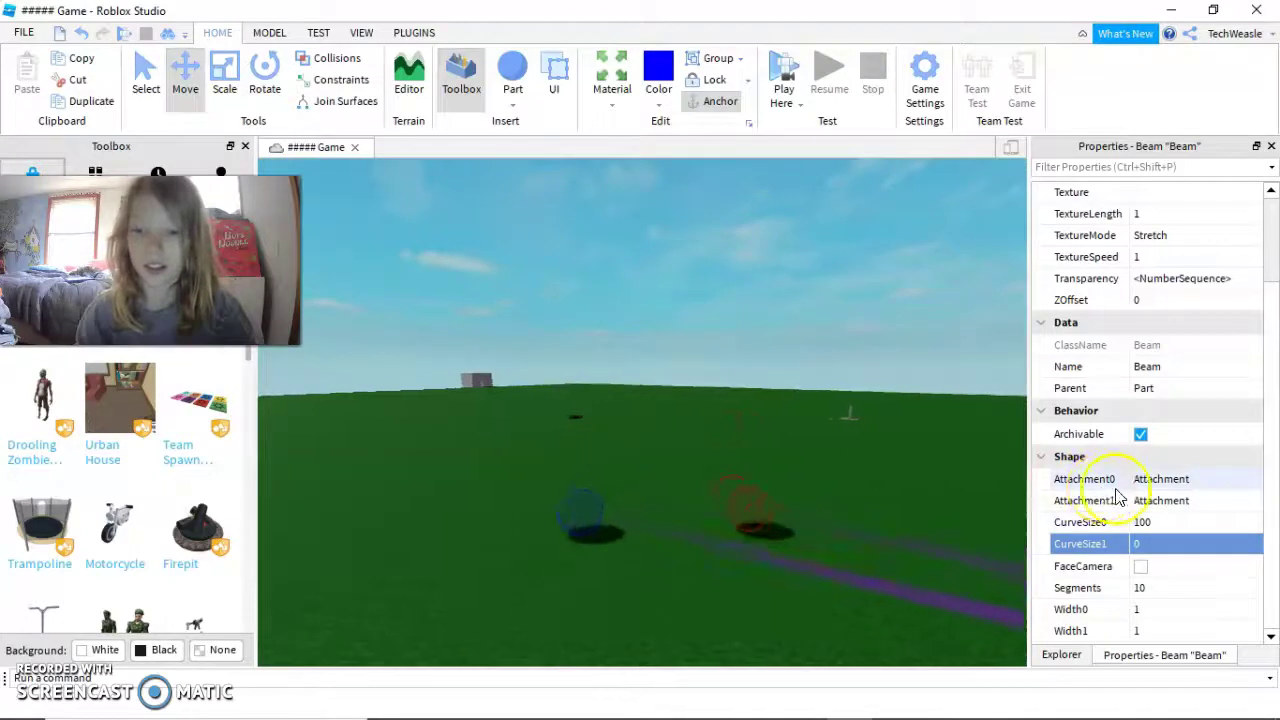
pyautogui.click(1160, 522)
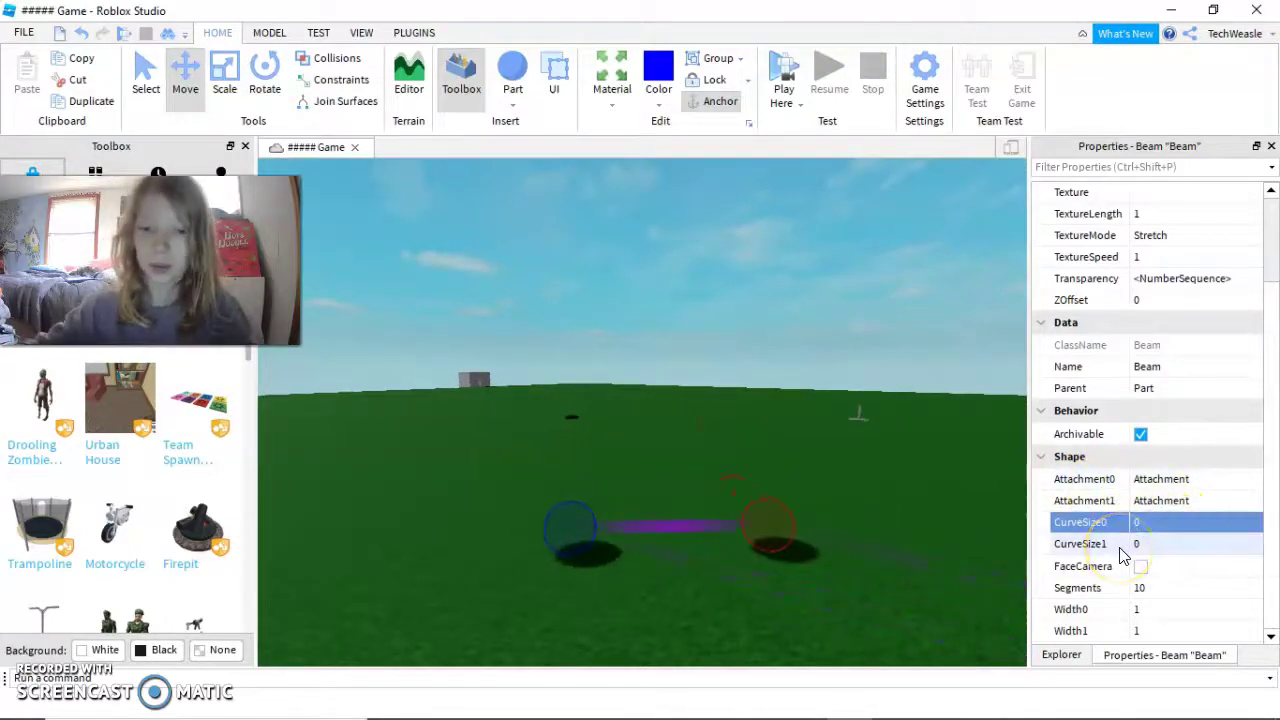
pyautogui.moveTo(894, 428); pyautogui.dragTo(894, 430, button='right')
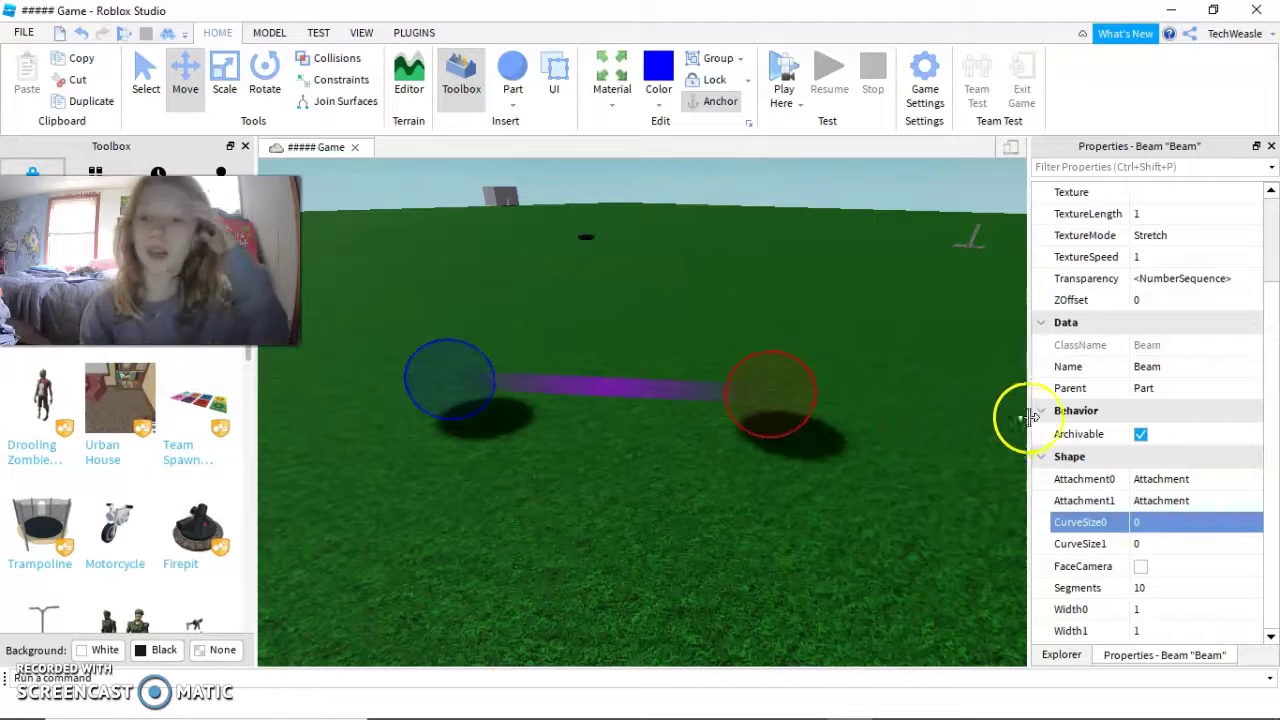
# - Enable FaceCamera for the Beam and examine it from above and from the side
pyautogui.click(1140, 567)
pyautogui.moveTo(719, 304)
pyautogui.mouseDown(button='right')
pyautogui.moveTo(746, 306)
pyautogui.moveTo(722, 285)
pyautogui.mouseUp(button='right')
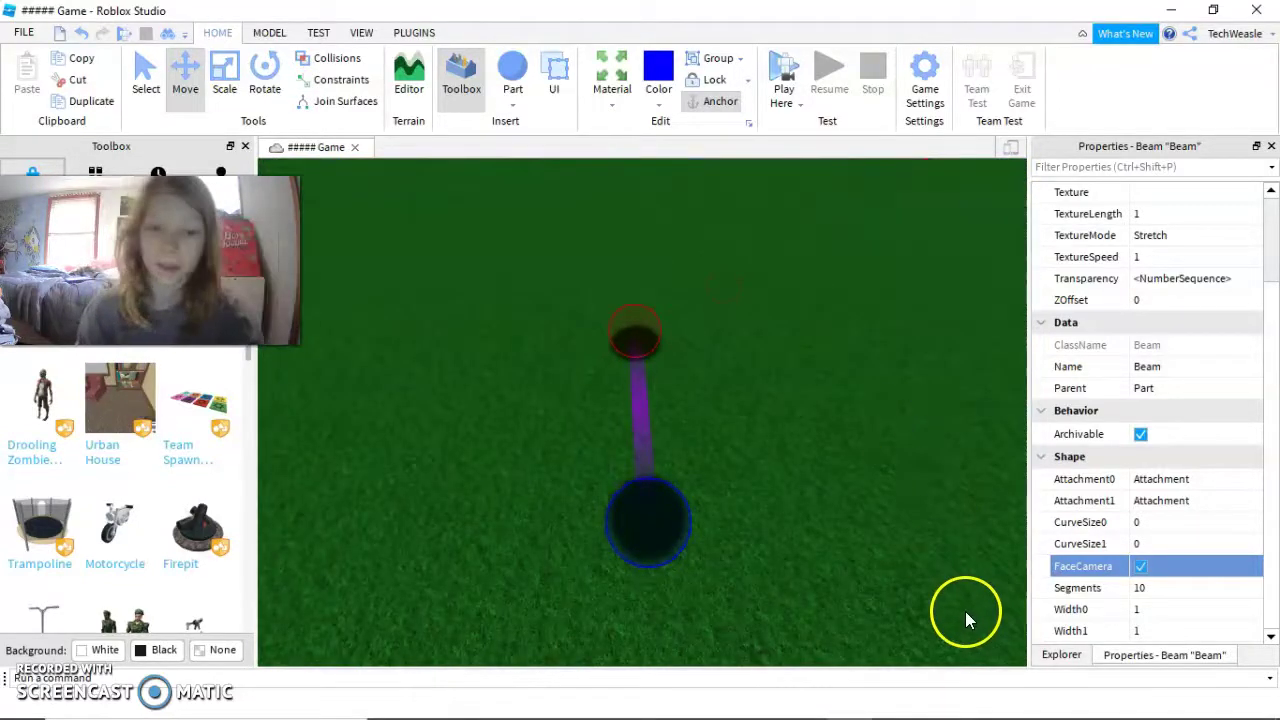
pyautogui.moveTo(931, 586)
pyautogui.mouseDown(button='right')
pyautogui.moveTo(922, 610)
pyautogui.moveTo(934, 582)
pyautogui.mouseUp(button='right')
pyautogui.click(632, 367)
pyautogui.scroll(-4, 632, 360)
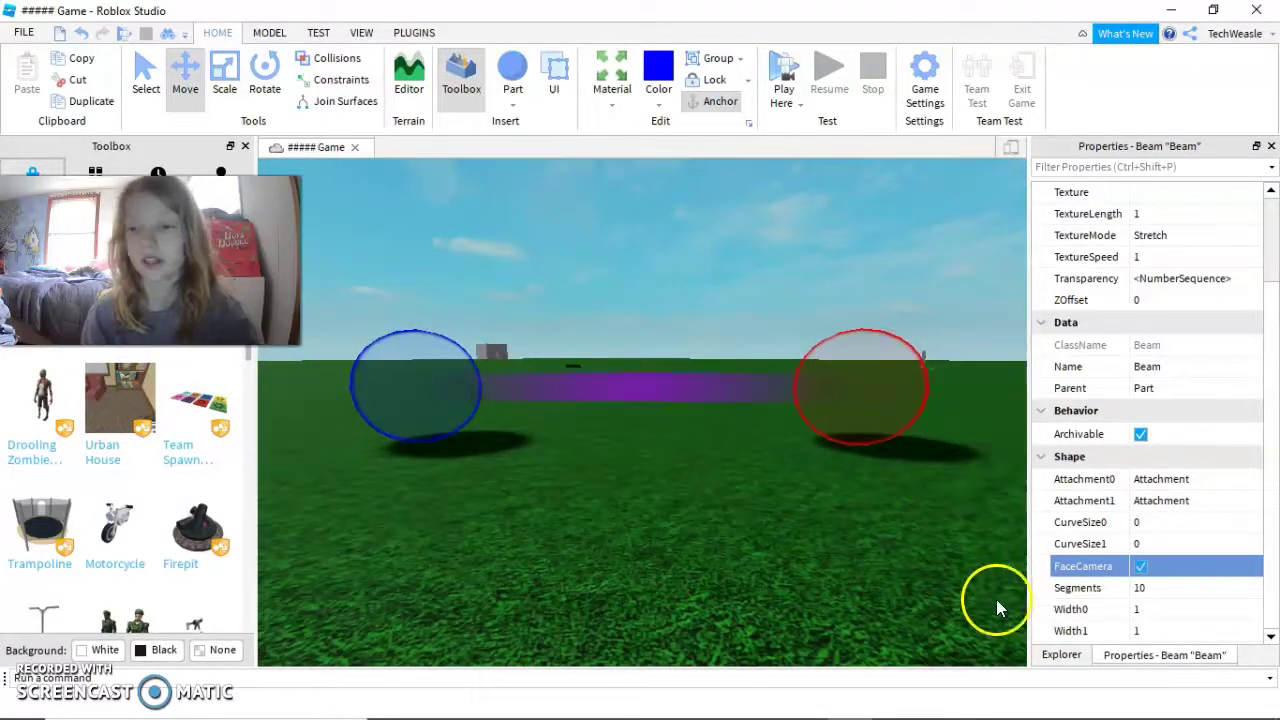
pyautogui.click(1065, 655)
pyautogui.click(1098, 448)
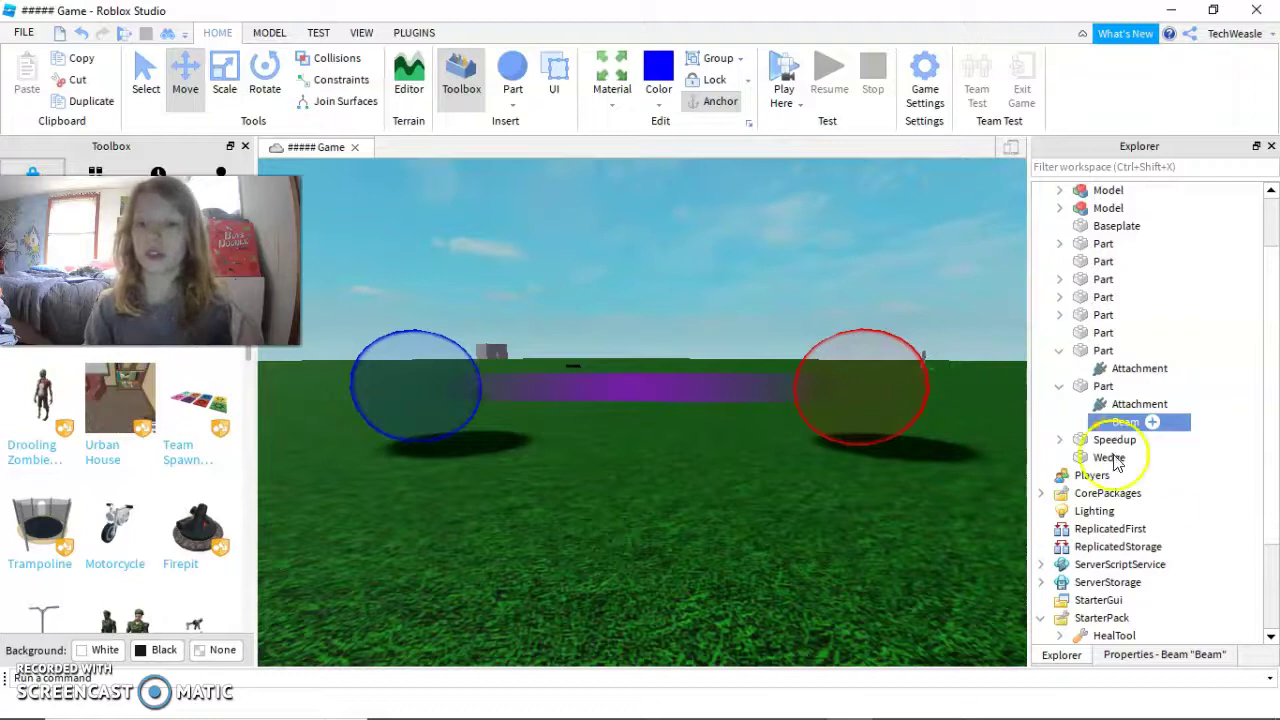
pyautogui.click(1155, 655)
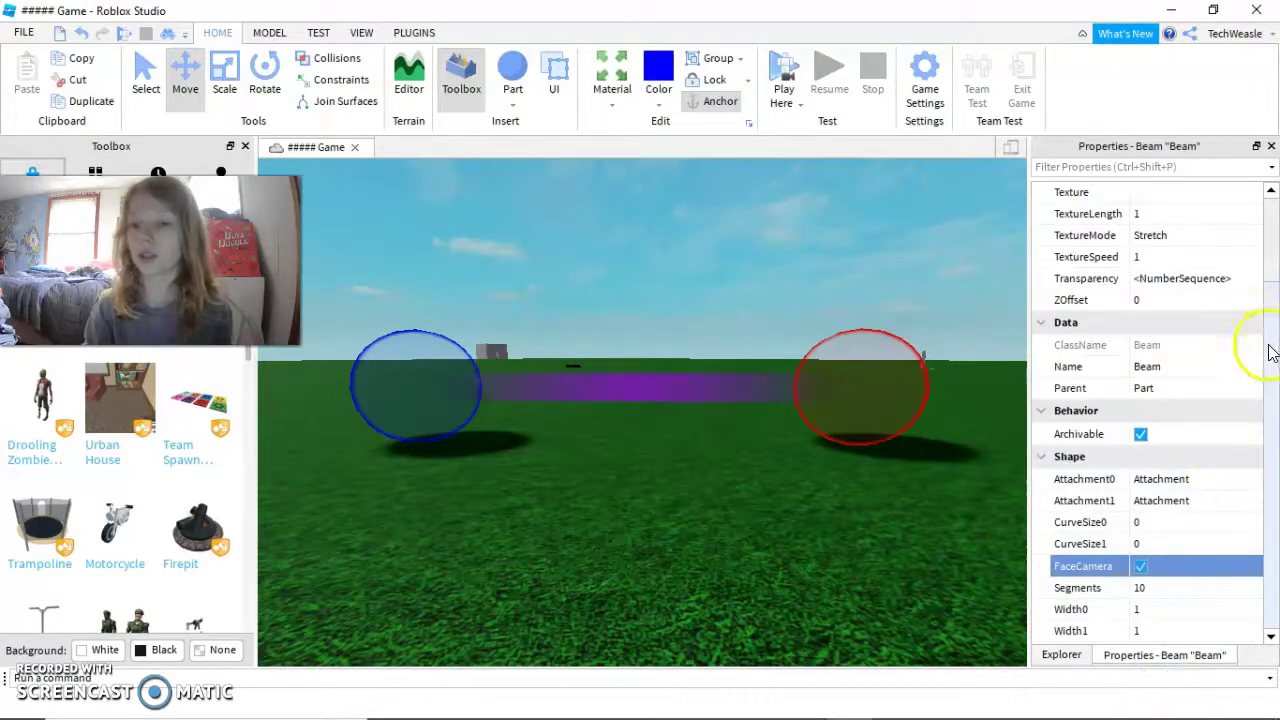
pyautogui.moveTo(1260, 329); pyautogui.dragTo(1262, 295)
pyautogui.click(1168, 303)
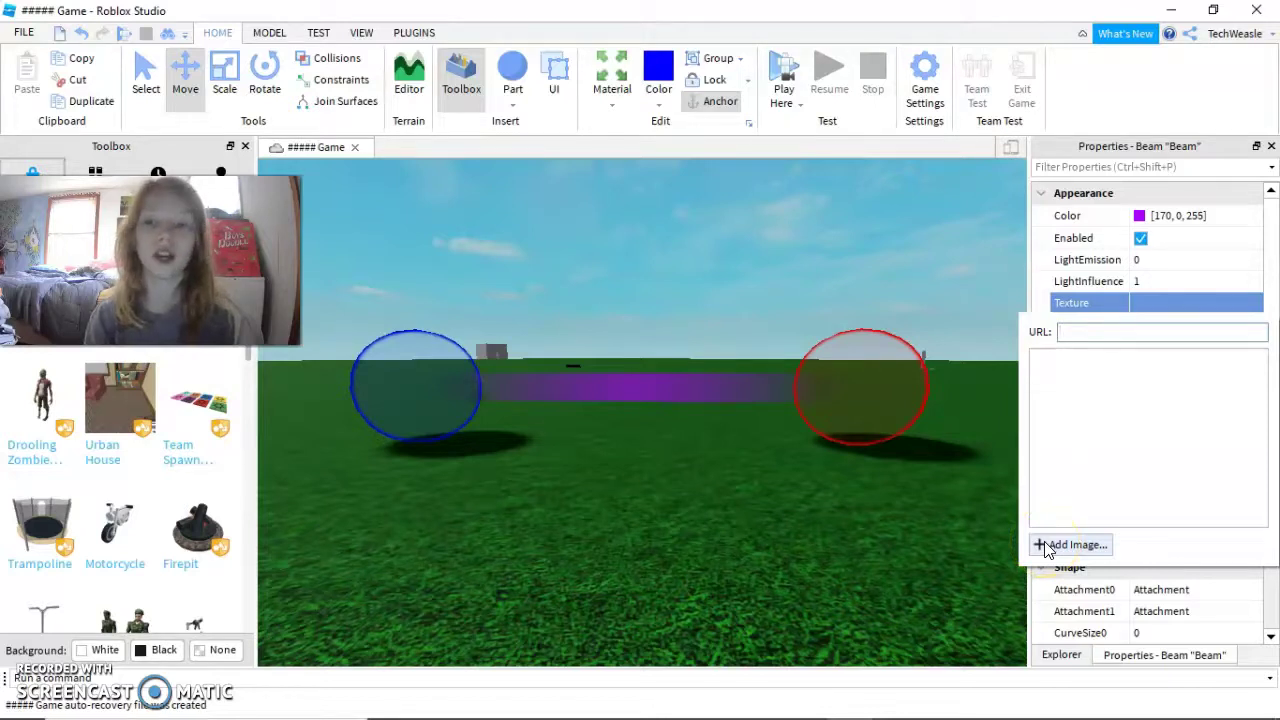
pyautogui.click(1011, 552)
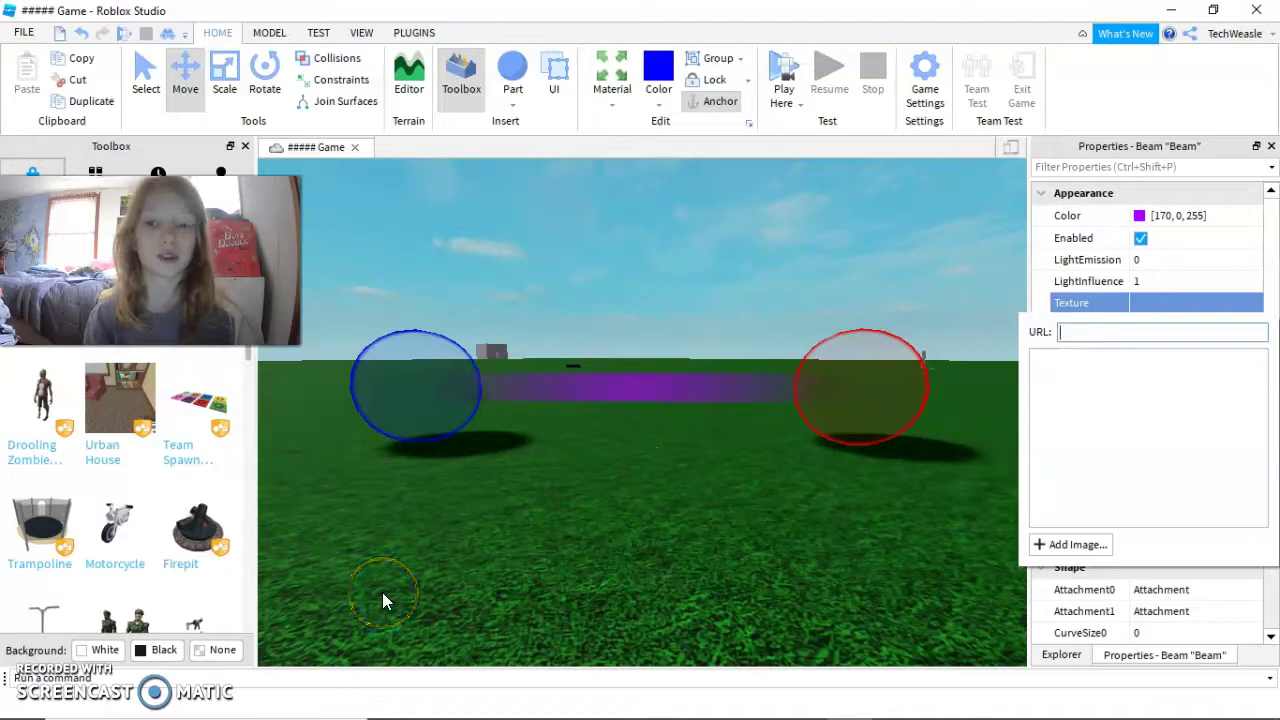
pyautogui.click(409, 600)
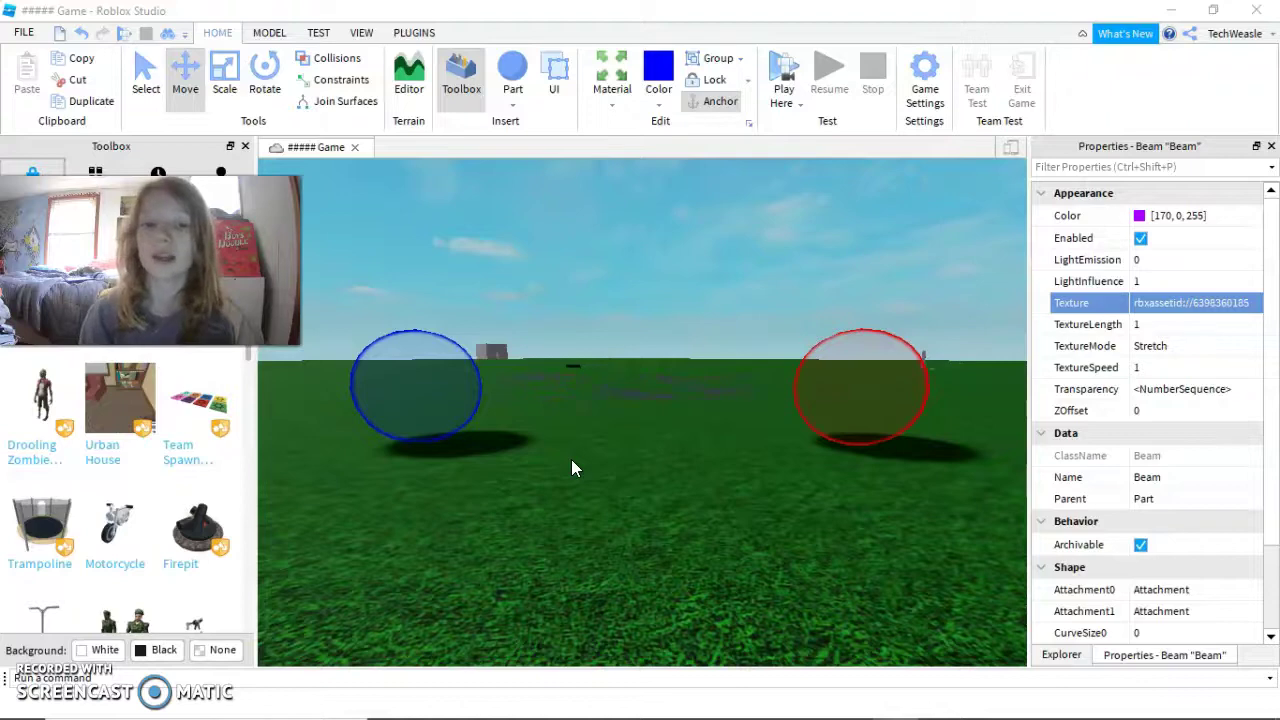
# - Examine the textured beam between the blue and red spheres up close and from different angles
pyautogui.press('s')
pyautogui.moveTo(580, 429); pyautogui.dragTo(581, 413, button='right')
pyautogui.press('w')
pyautogui.press('s')
pyautogui.press('w')
pyautogui.press('a')
pyautogui.press('w')
pyautogui.moveTo(613, 351); pyautogui.dragTo(637, 376, button='right')
pyautogui.press('d')
pyautogui.press('s')
pyautogui.press('w')
pyautogui.press('w')
pyautogui.press('a')
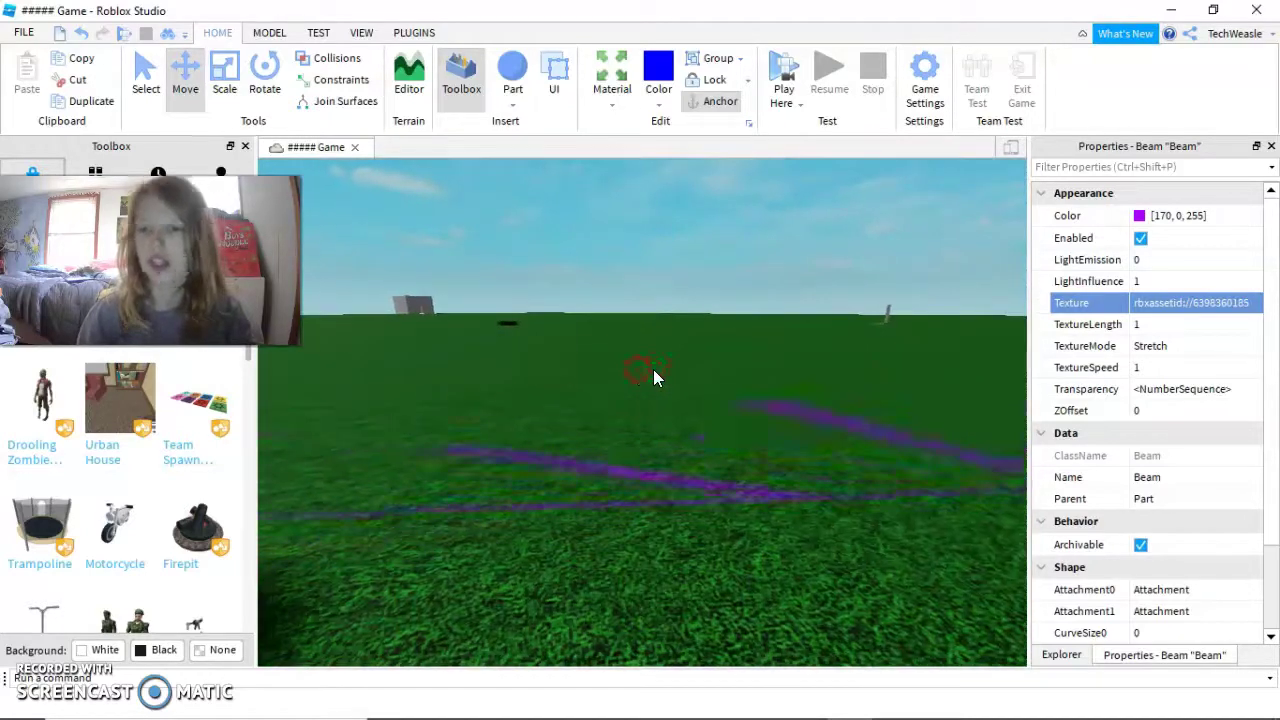
pyautogui.press('s')
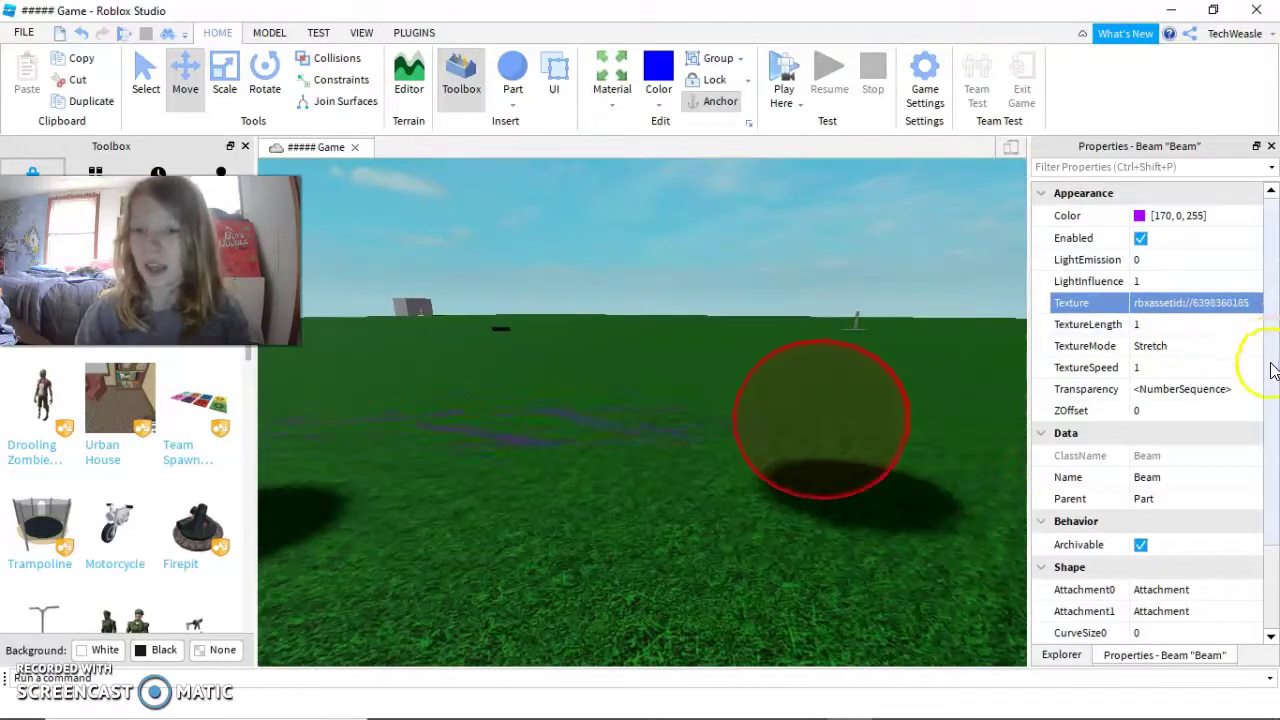
# - Set the Beam's TextureSpeed to 0 and view the result between the spheres
pyautogui.click(1265, 396)
pyautogui.moveTo(1266, 398); pyautogui.dragTo(1266, 551)
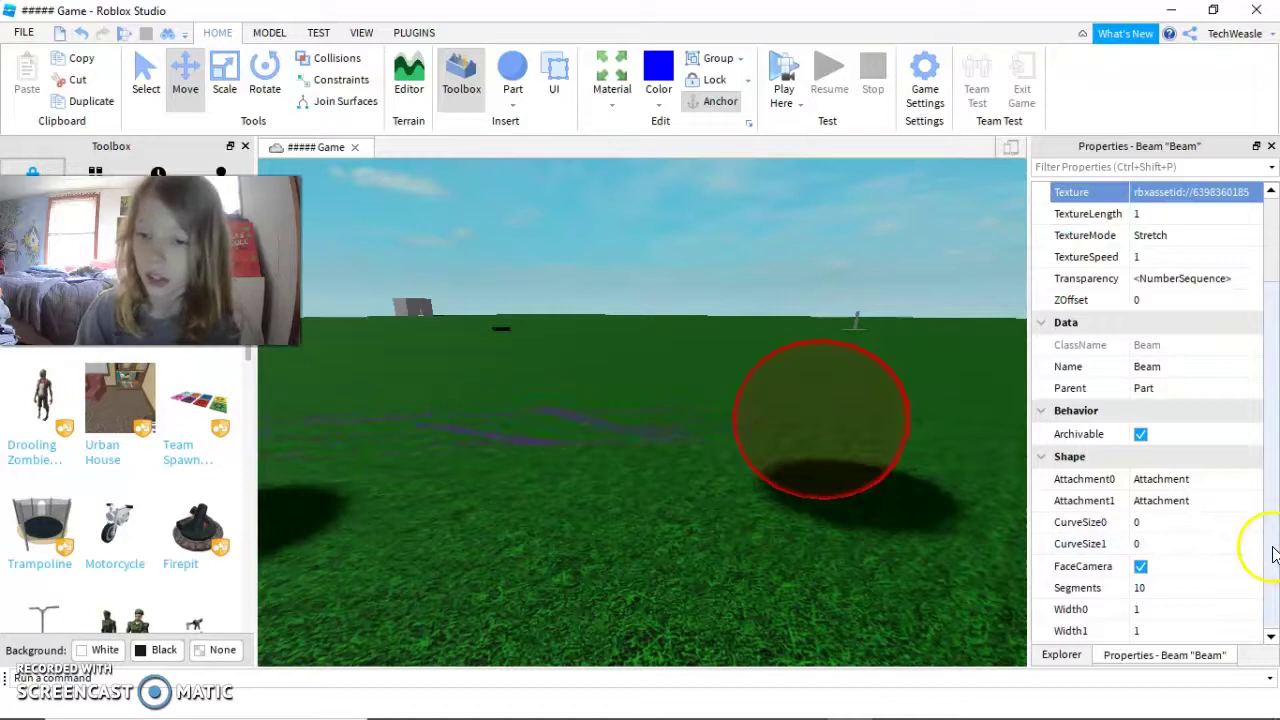
pyautogui.moveTo(1275, 554); pyautogui.dragTo(1276, 470)
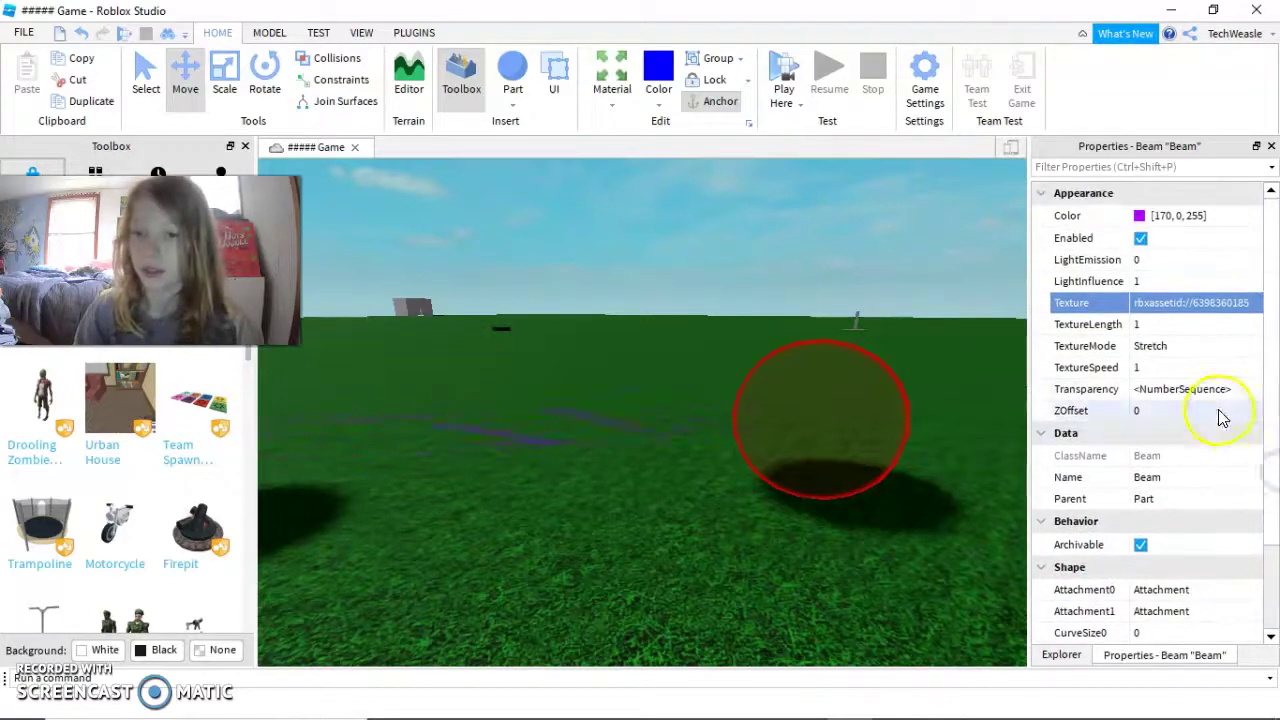
pyautogui.click(1180, 368)
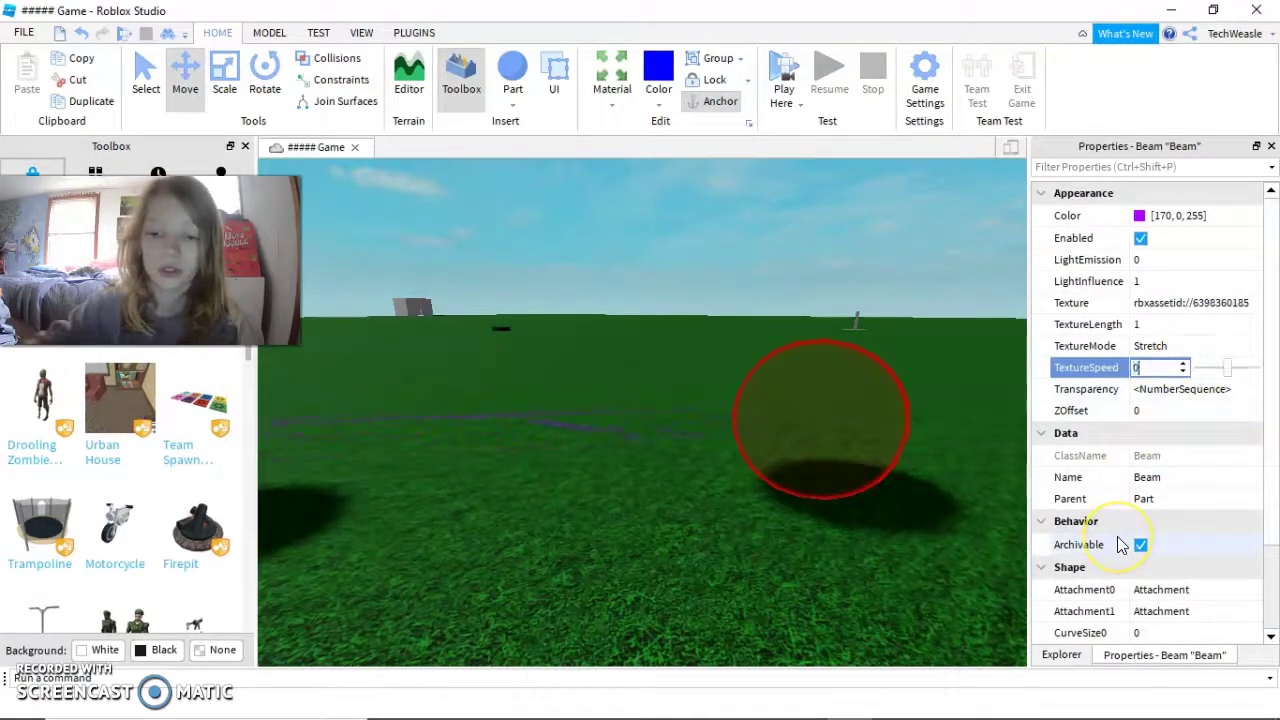
pyautogui.press('Return')
pyautogui.moveTo(470, 502); pyautogui.dragTo(514, 514, button='right')
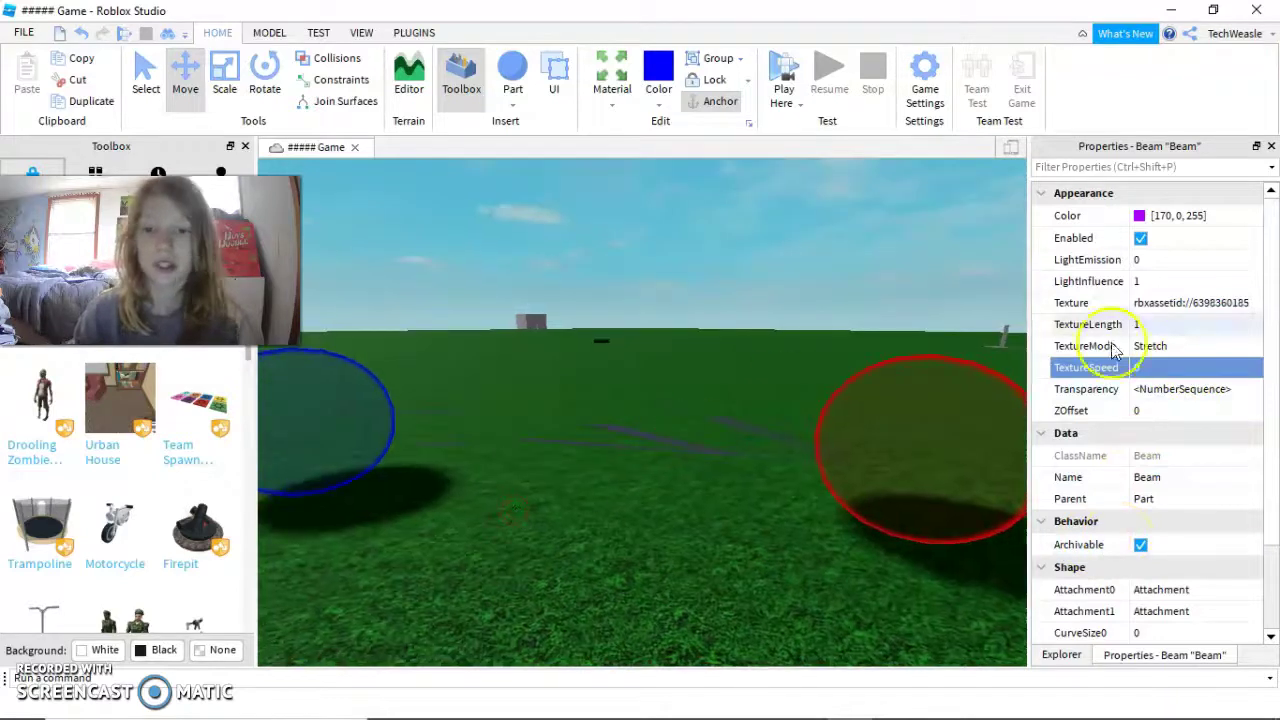
# - Restore the Beam's TextureSpeed to 1
pyautogui.click(1148, 369)
pyautogui.write('1')
pyautogui.press('Return')
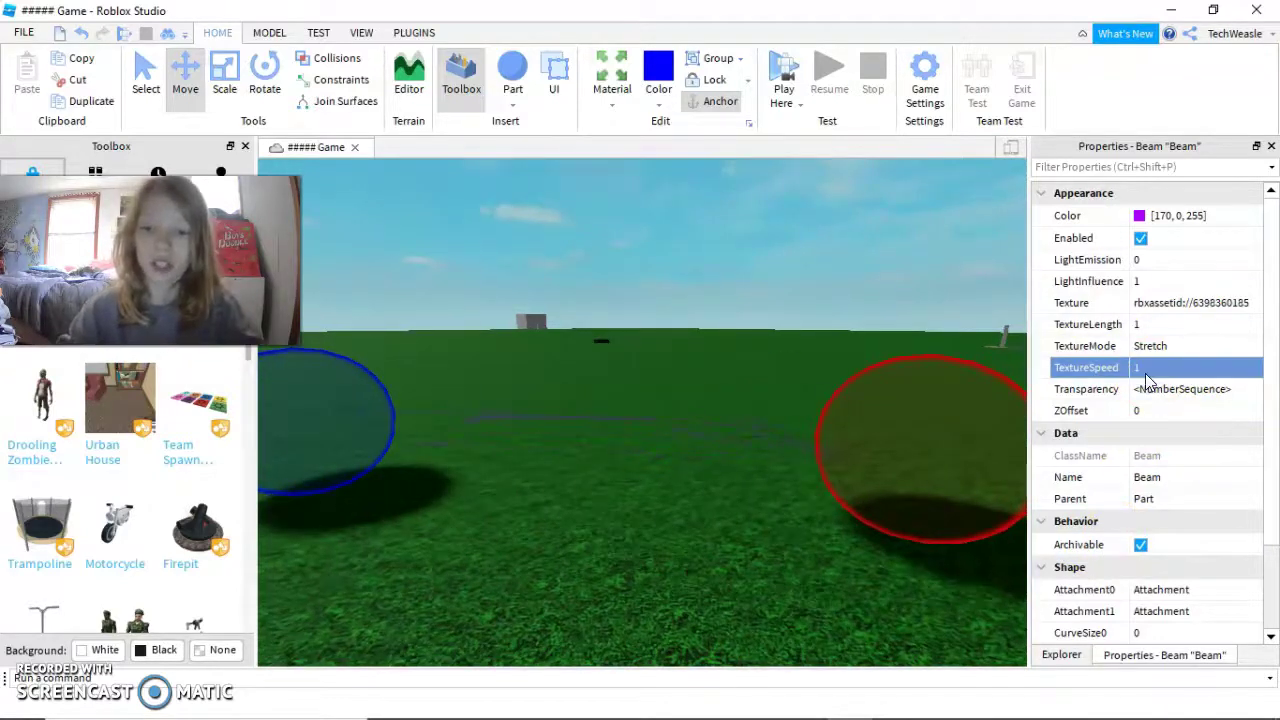
pyautogui.press('Down')
pyautogui.press('Down')
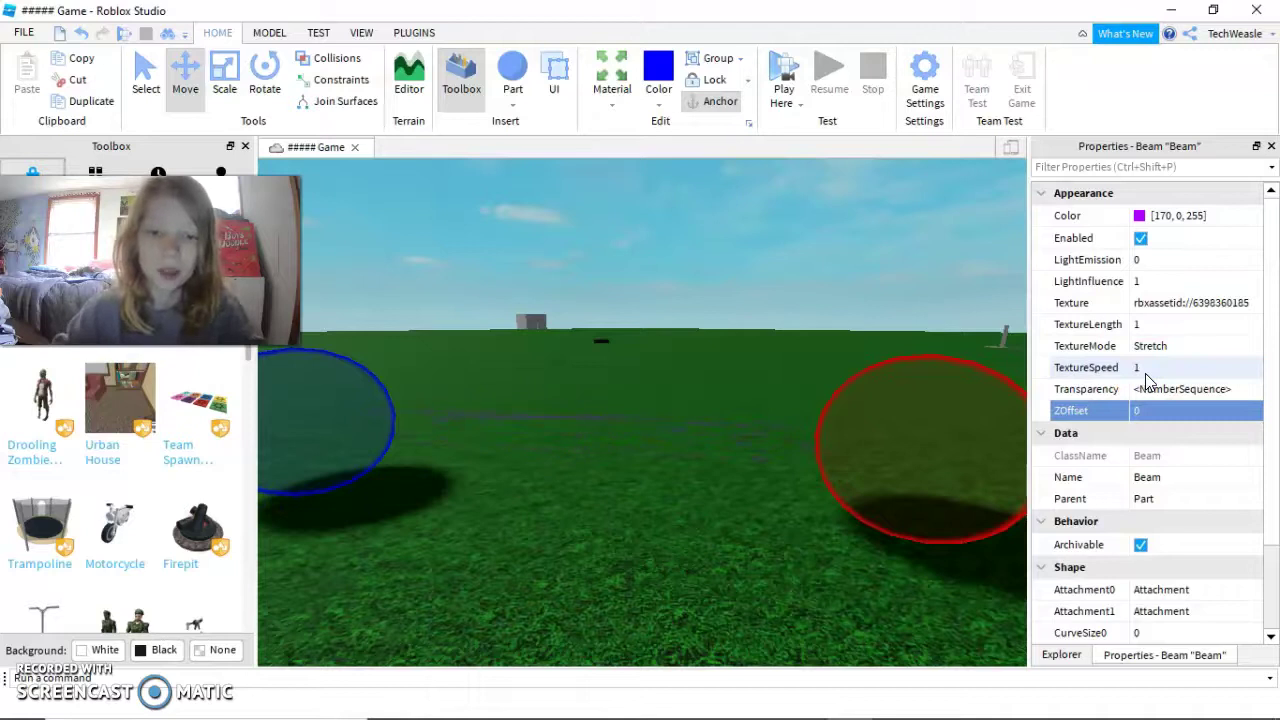
pyautogui.click(1156, 402)
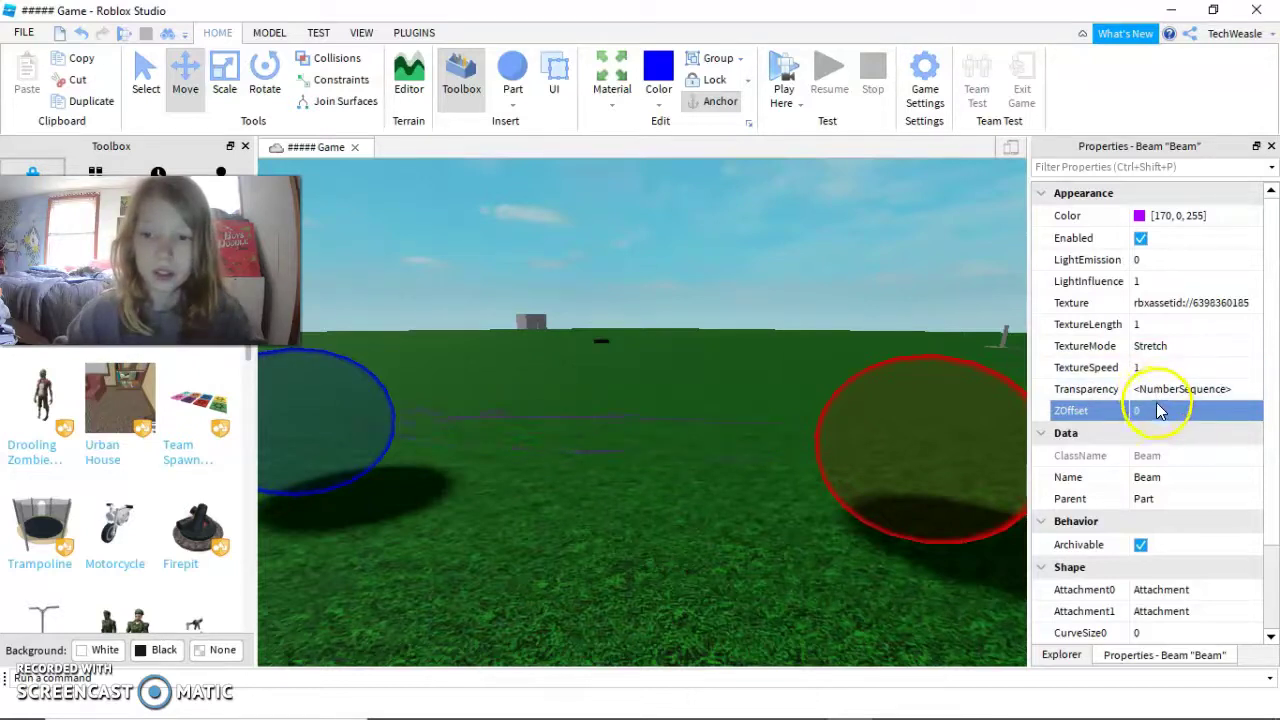
# - Try a higher TextureSpeed for the Beam, then return it to 1
pyautogui.click(1154, 367)
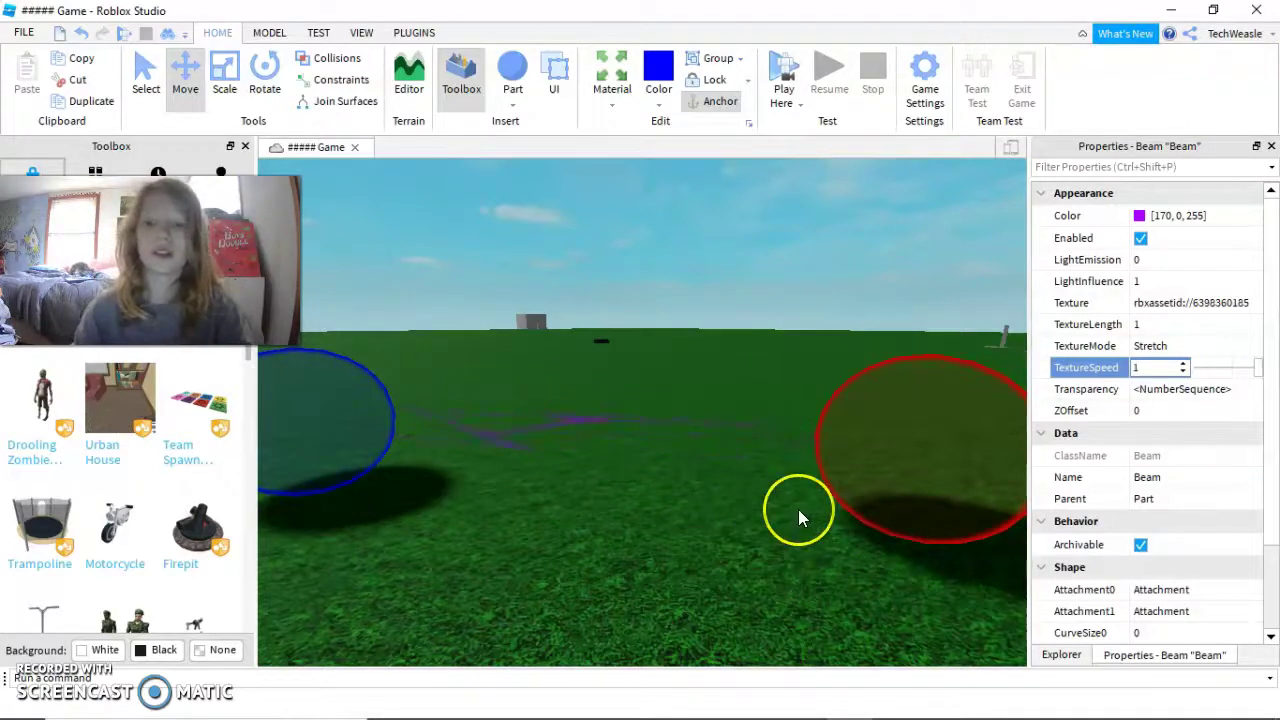
pyautogui.click(871, 490)
pyautogui.click(1140, 370)
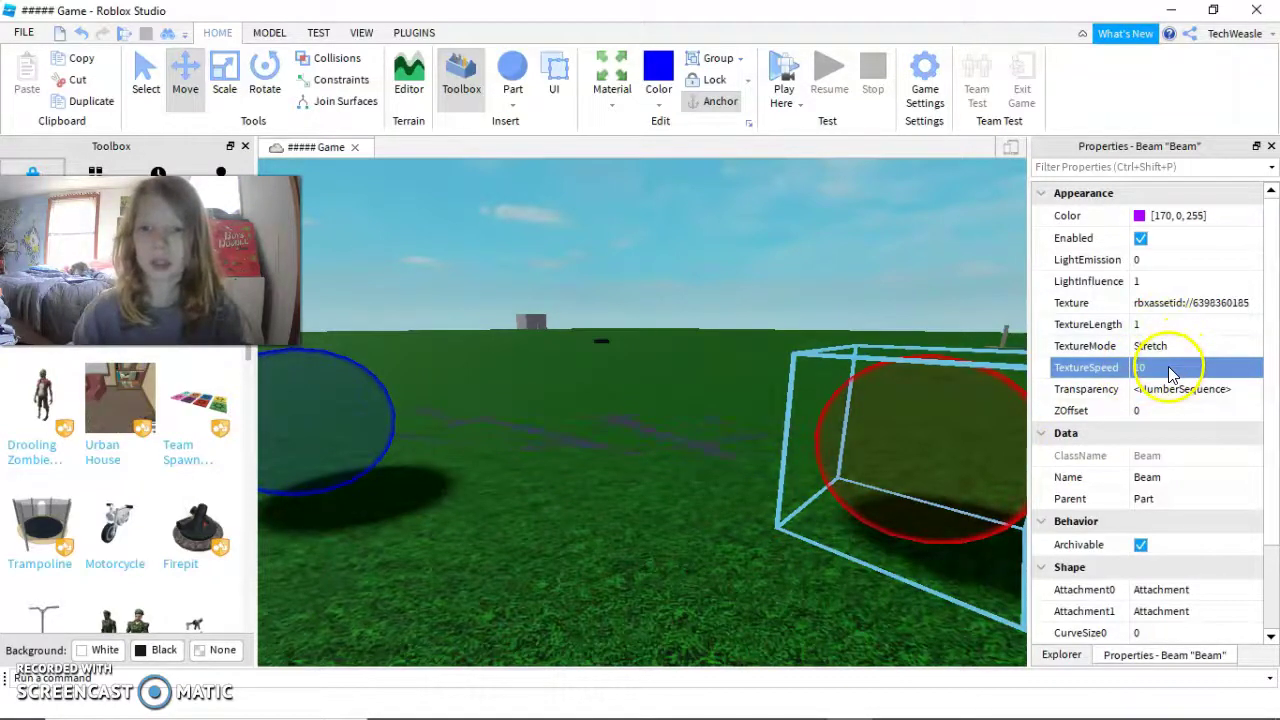
pyautogui.click(1150, 367)
pyautogui.write('1')
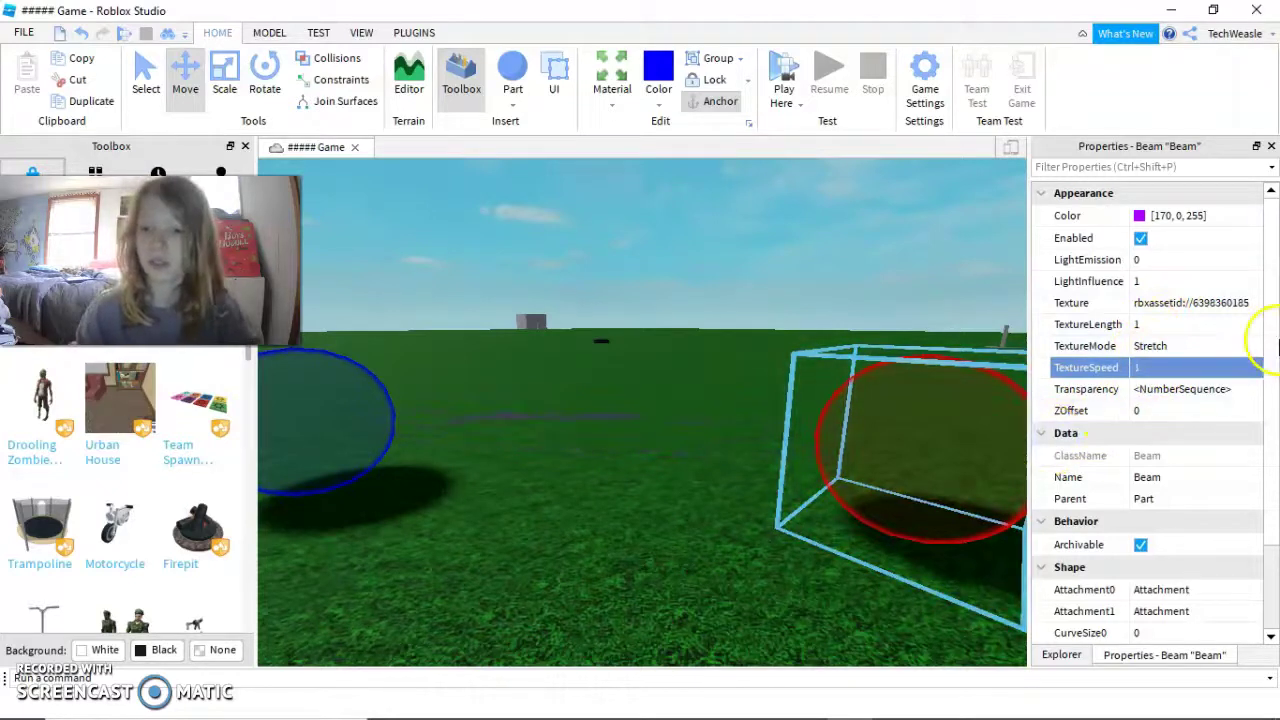
# - Set the Beam's TextureMode to Wrap and examine the repeated texture near the blue sphere
pyautogui.click(1220, 346)
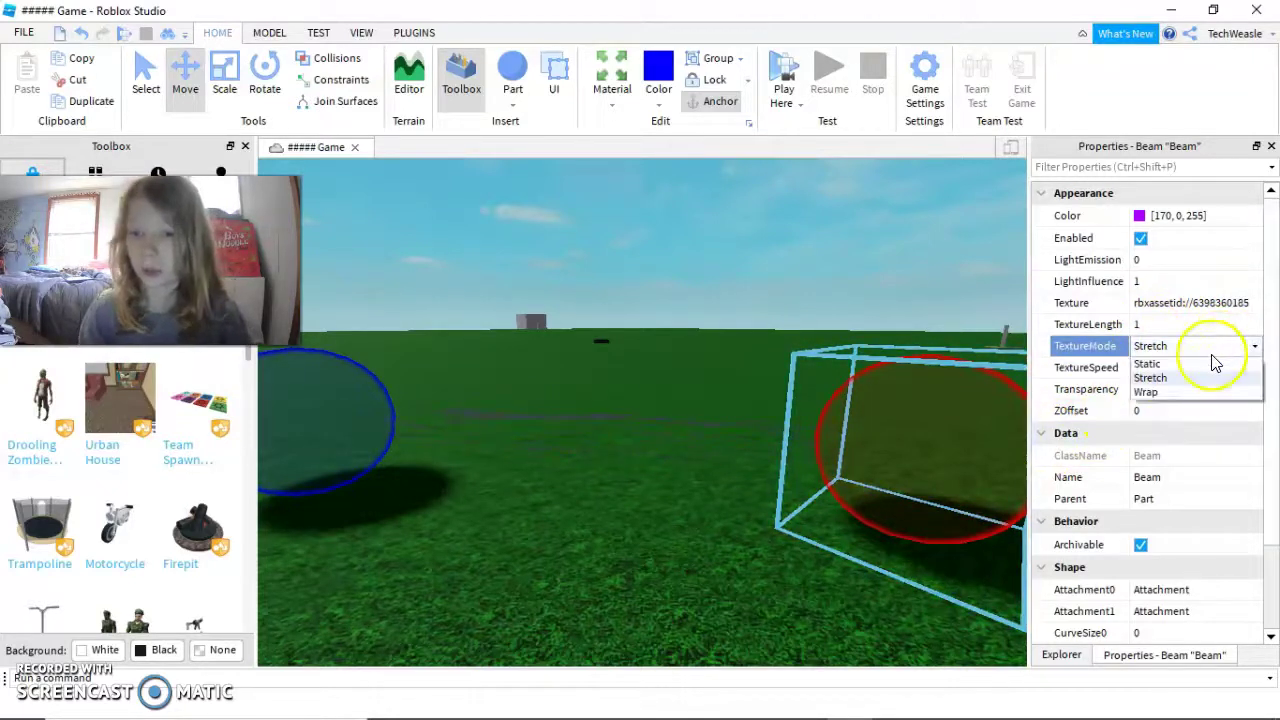
pyautogui.click(1208, 363)
pyautogui.press('Down')
pyautogui.press('Down')
pyautogui.moveTo(801, 346); pyautogui.dragTo(793, 348, button='right')
pyautogui.press('w')
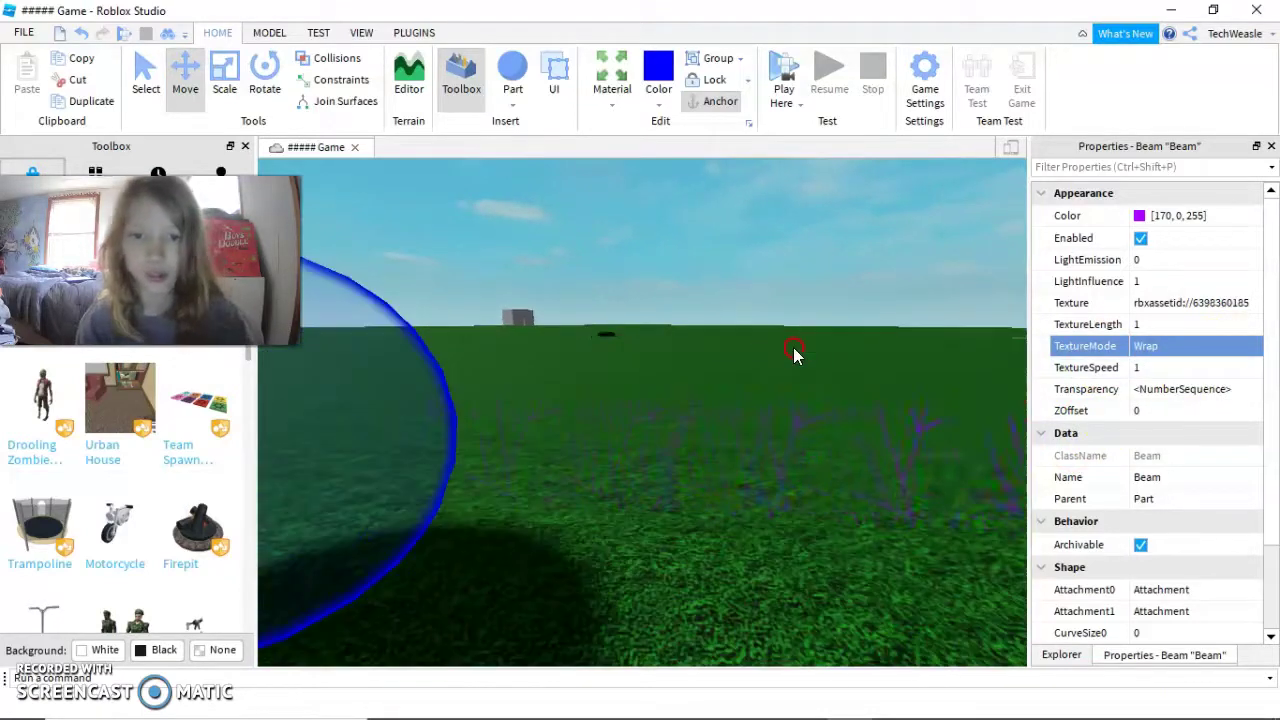
pyautogui.click(797, 362)
pyautogui.click(705, 423)
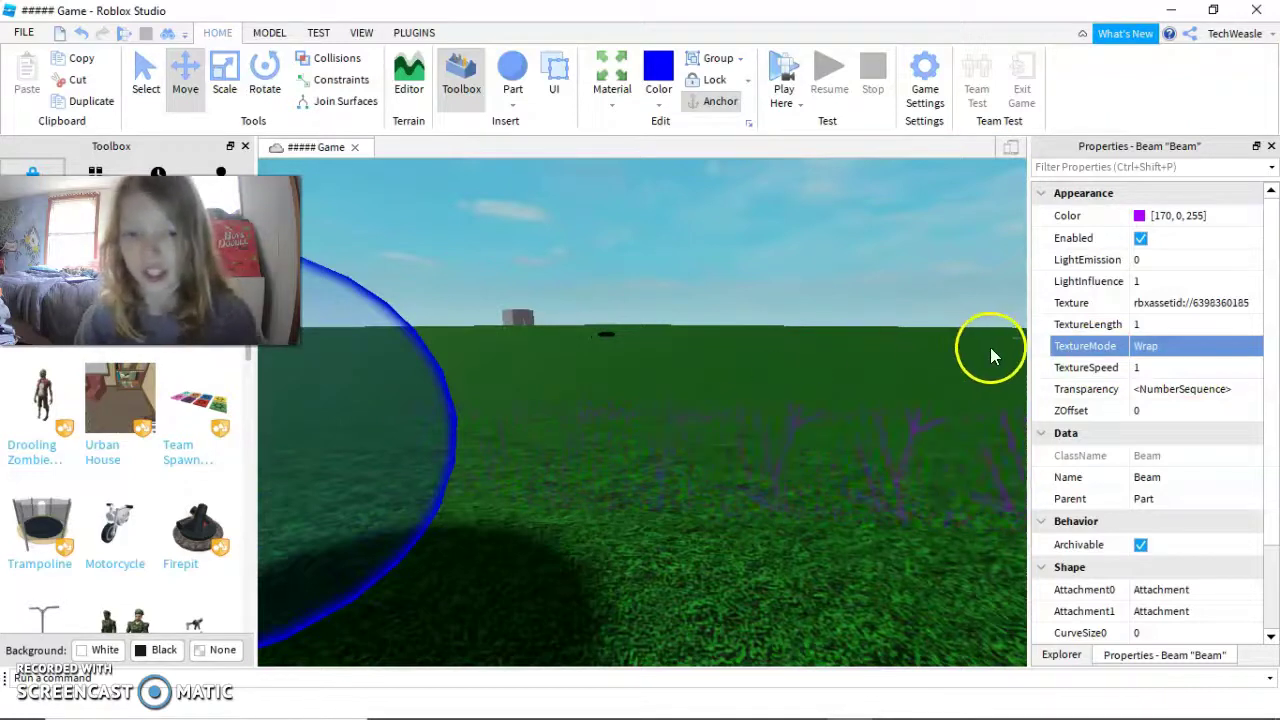
# - Set the Beam's TextureMode to Static and examine the beam between the two spheres
pyautogui.click(1160, 347)
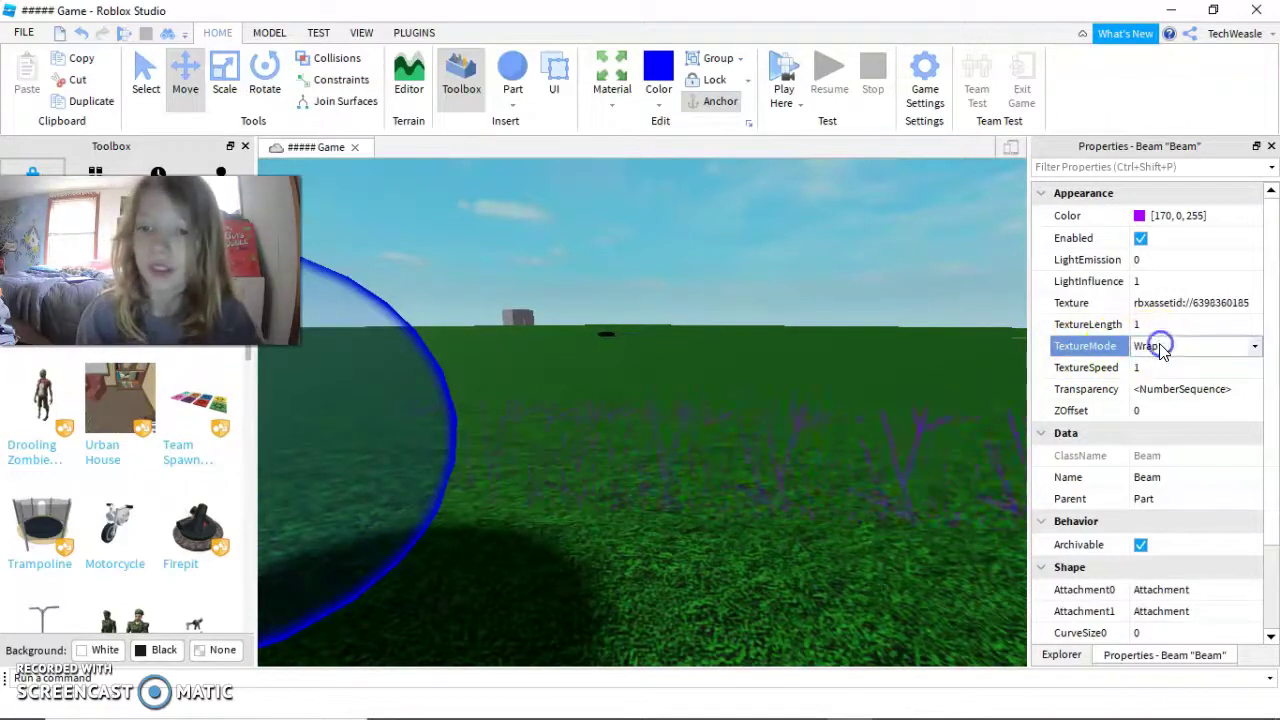
pyautogui.click(1172, 364)
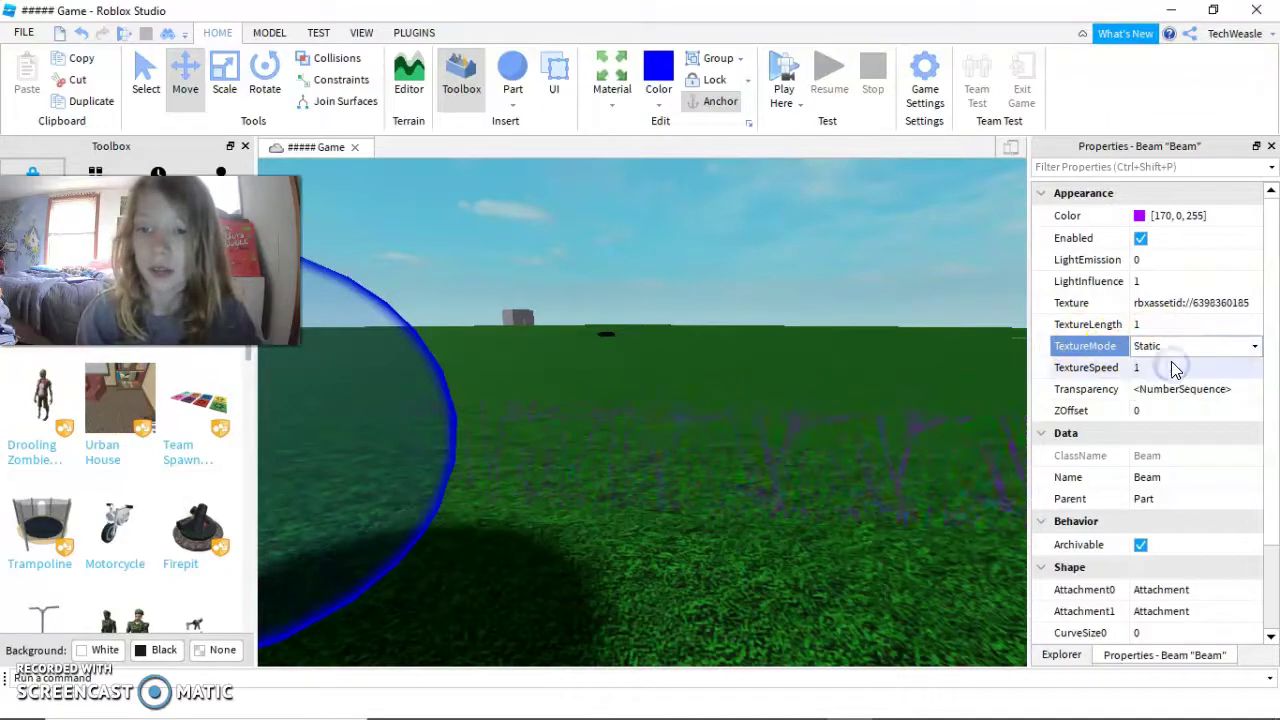
pyautogui.click(1177, 346)
pyautogui.click(1168, 390)
pyautogui.scroll(-5, 948, 364)
pyautogui.scroll(5, 948, 364)
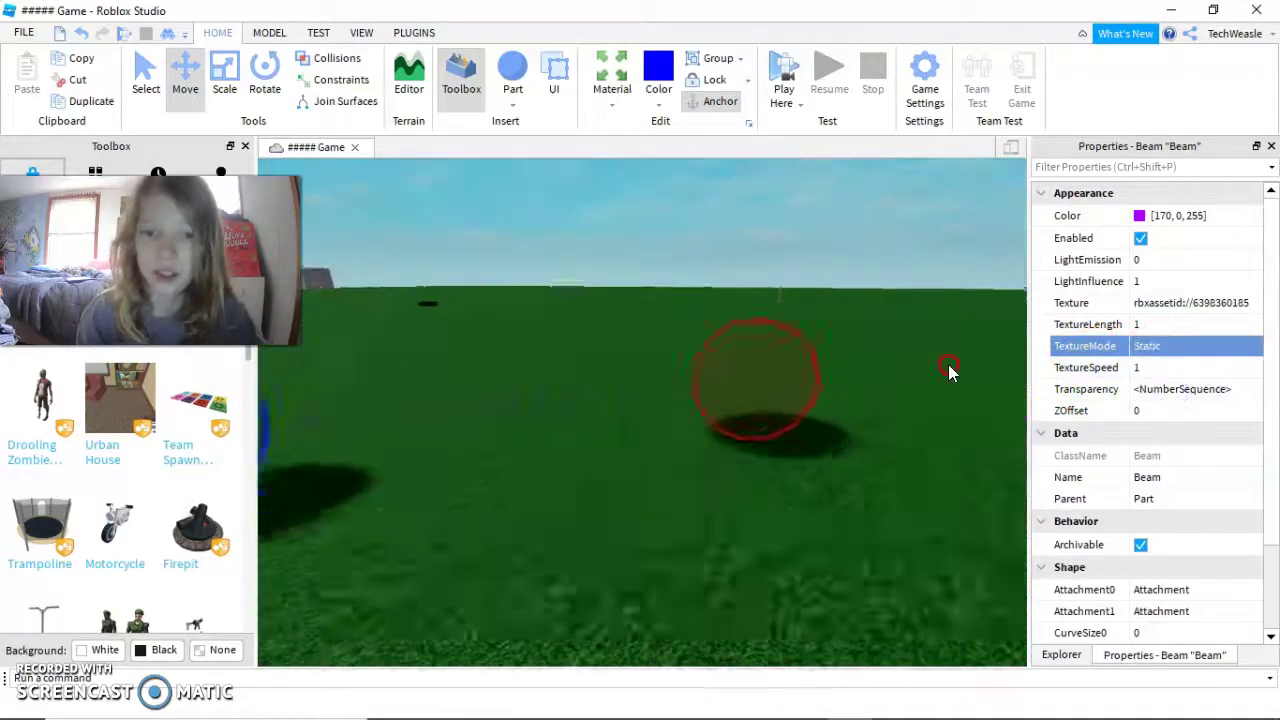
pyautogui.press('d')
pyautogui.moveTo(948, 364); pyautogui.dragTo(948, 366, button='right')
pyautogui.scroll(-3, 948, 370)
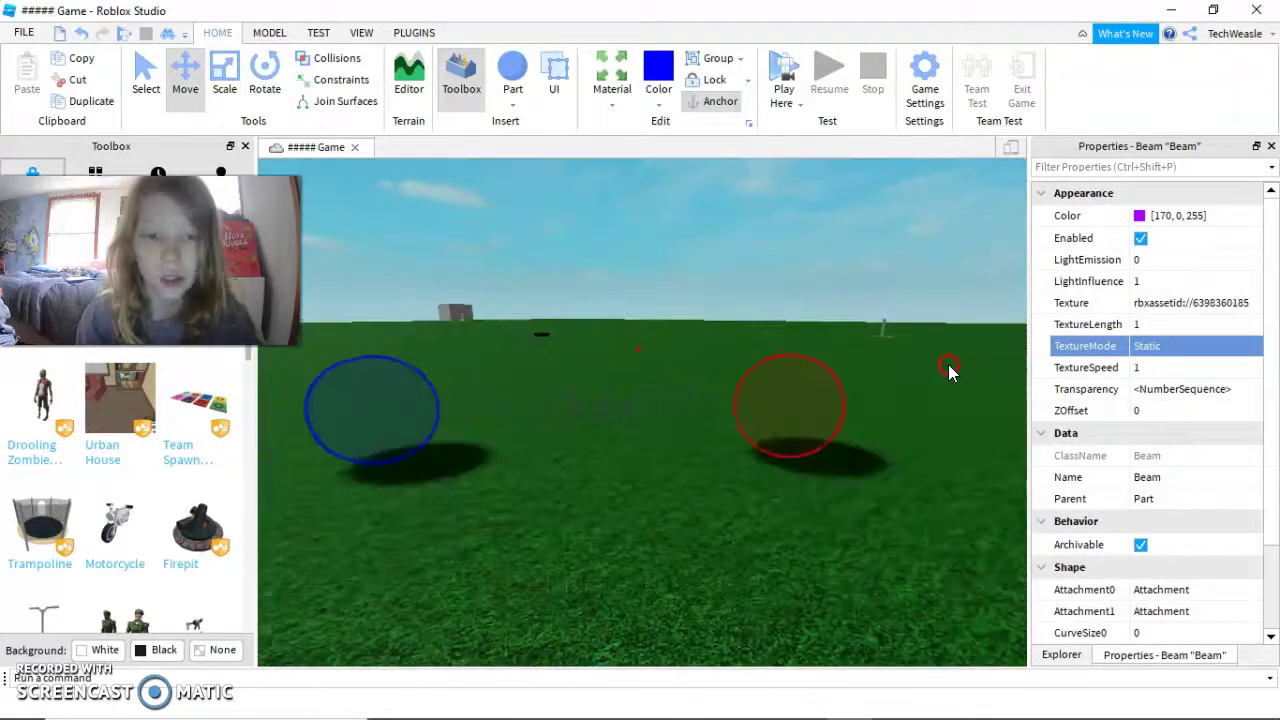
pyautogui.scroll(3, 949, 366)
# - Return the Beam's TextureMode to Stretch
pyautogui.click(1138, 349)
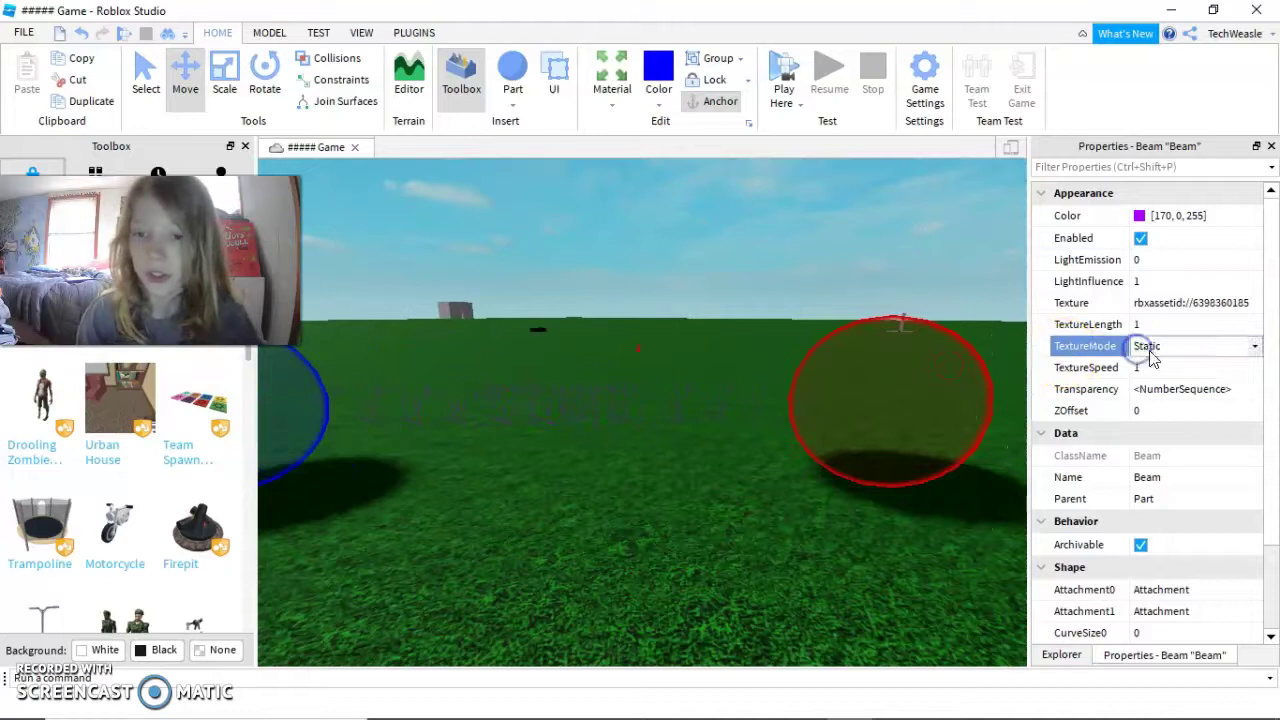
pyautogui.click(1152, 350)
pyautogui.click(1150, 378)
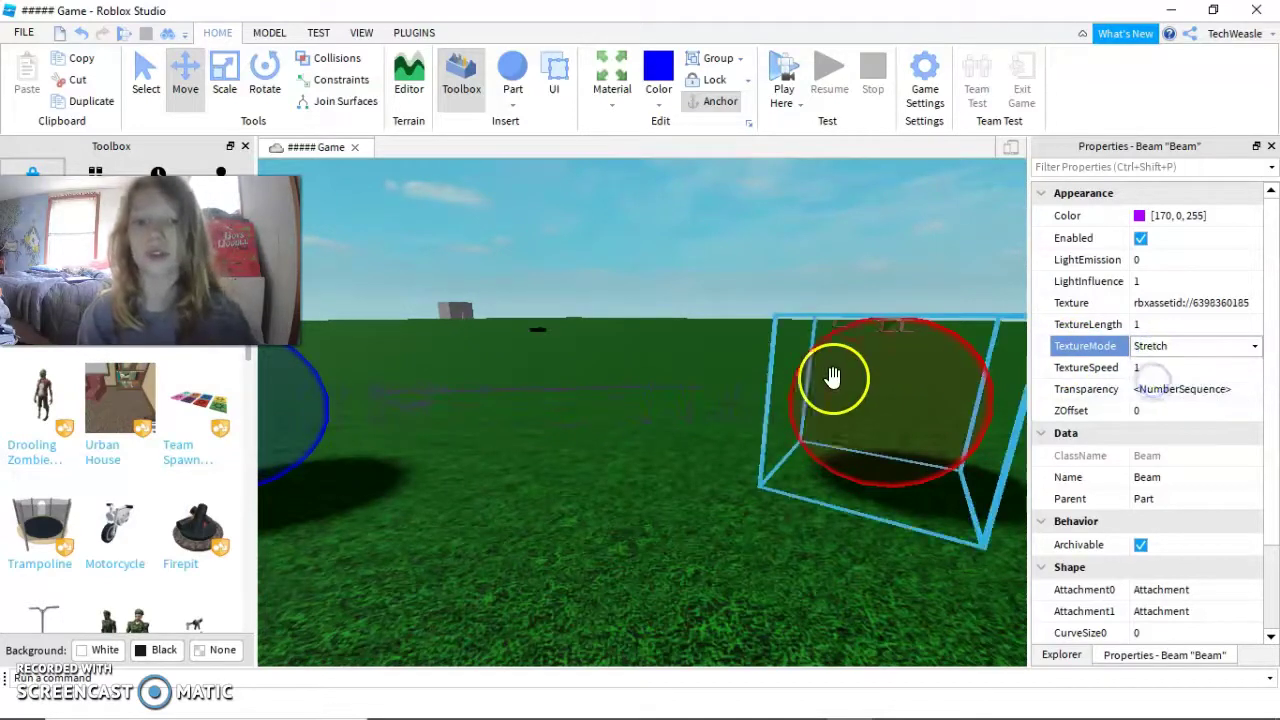
# - Examine the stretched beam and both spheres from different sides and distances
pyautogui.press('a')
pyautogui.moveTo(638, 310)
pyautogui.mouseDown(button='right')
pyautogui.moveTo(651, 303)
pyautogui.moveTo(643, 317)
pyautogui.mouseUp(button='right')
pyautogui.scroll(3, 640, 309)
pyautogui.press('a')
pyautogui.press('d')
pyautogui.press('a')
pyautogui.press('d')
pyautogui.press('w')
pyautogui.press('s')
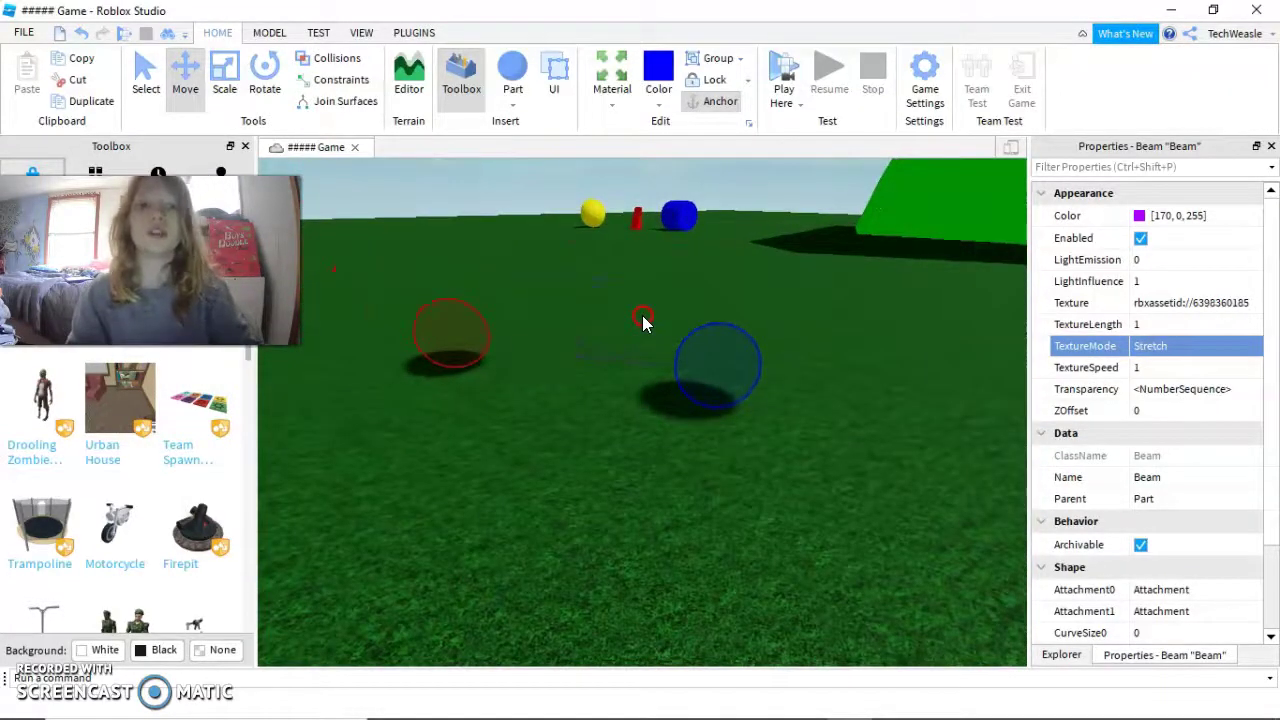
pyautogui.press('w')
pyautogui.moveTo(643, 318); pyautogui.dragTo(642, 319, button='right')
pyautogui.press('a')
pyautogui.press('d')
pyautogui.press('s')
pyautogui.press('d')
pyautogui.press('w')
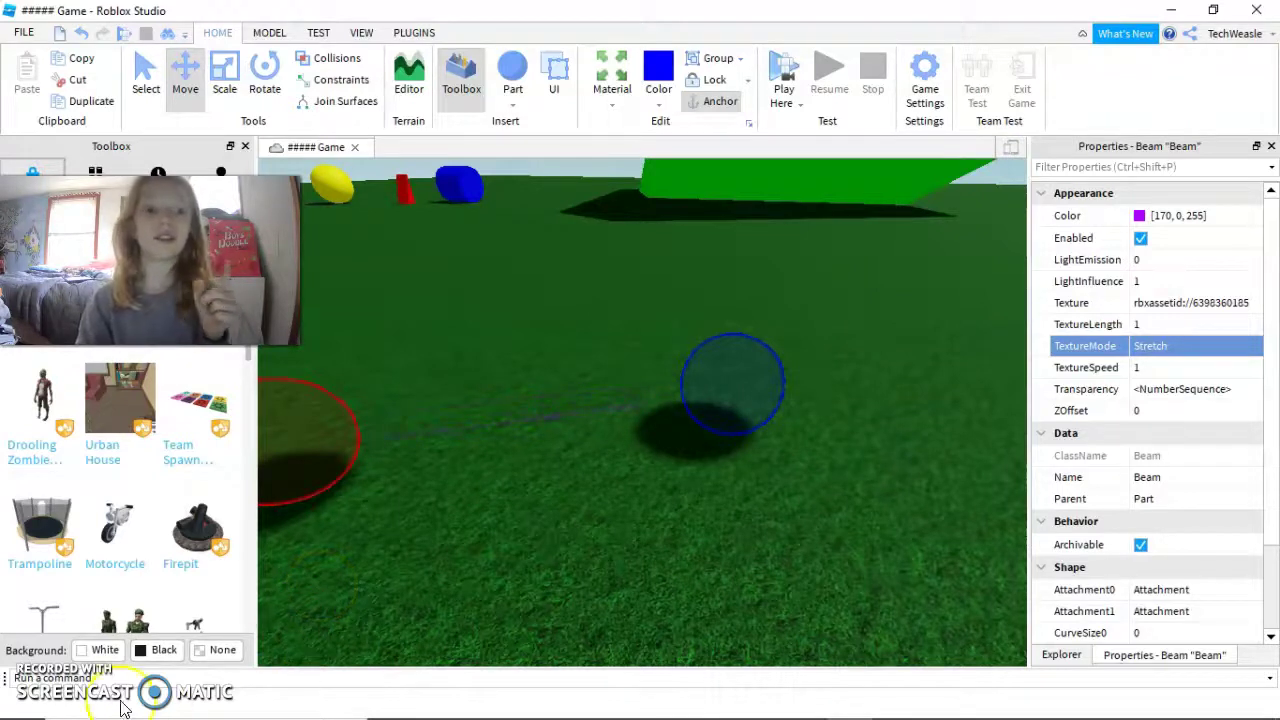
# - Run the test character past the red and blue spheres to view the beam in play mode
pyautogui.click(728, 347)
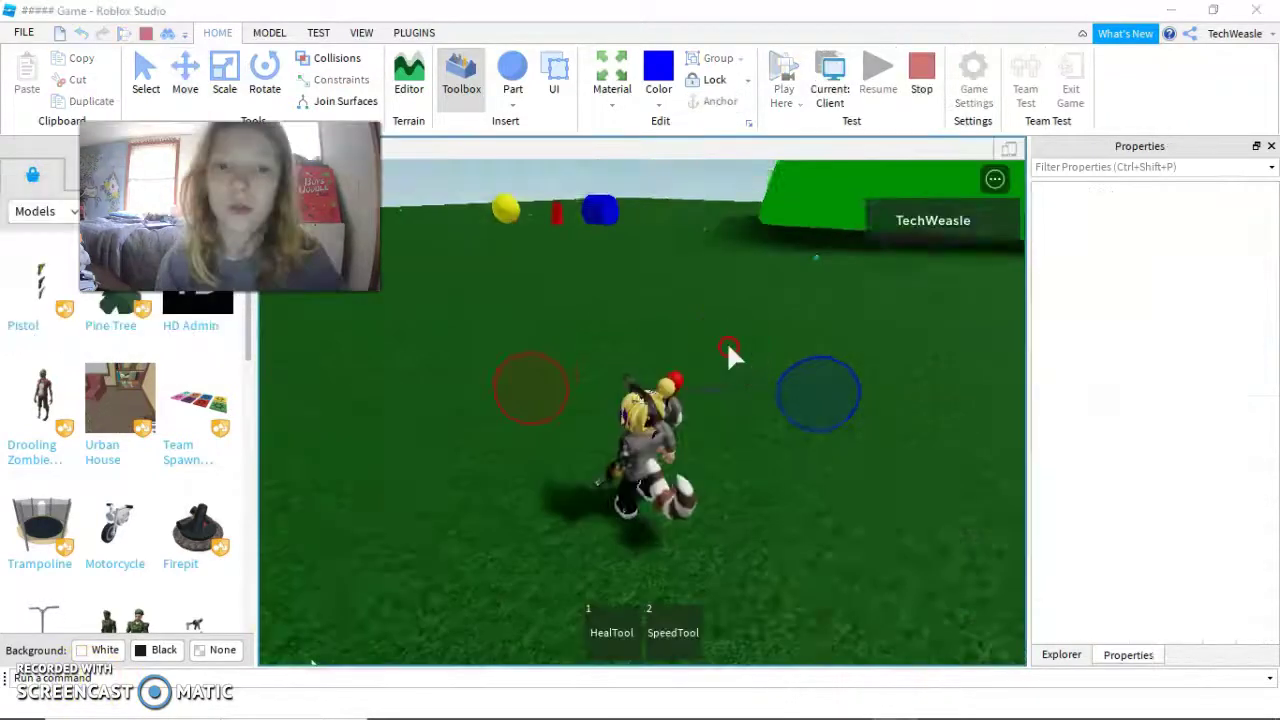
pyautogui.moveTo(728, 347); pyautogui.dragTo(729, 347, button='right')
pyautogui.moveTo(880, 448); pyautogui.dragTo(880, 448, button='right')
pyautogui.press('w')
pyautogui.press('s')
pyautogui.moveTo(880, 448); pyautogui.dragTo(880, 452, button='right')
pyautogui.press('w')
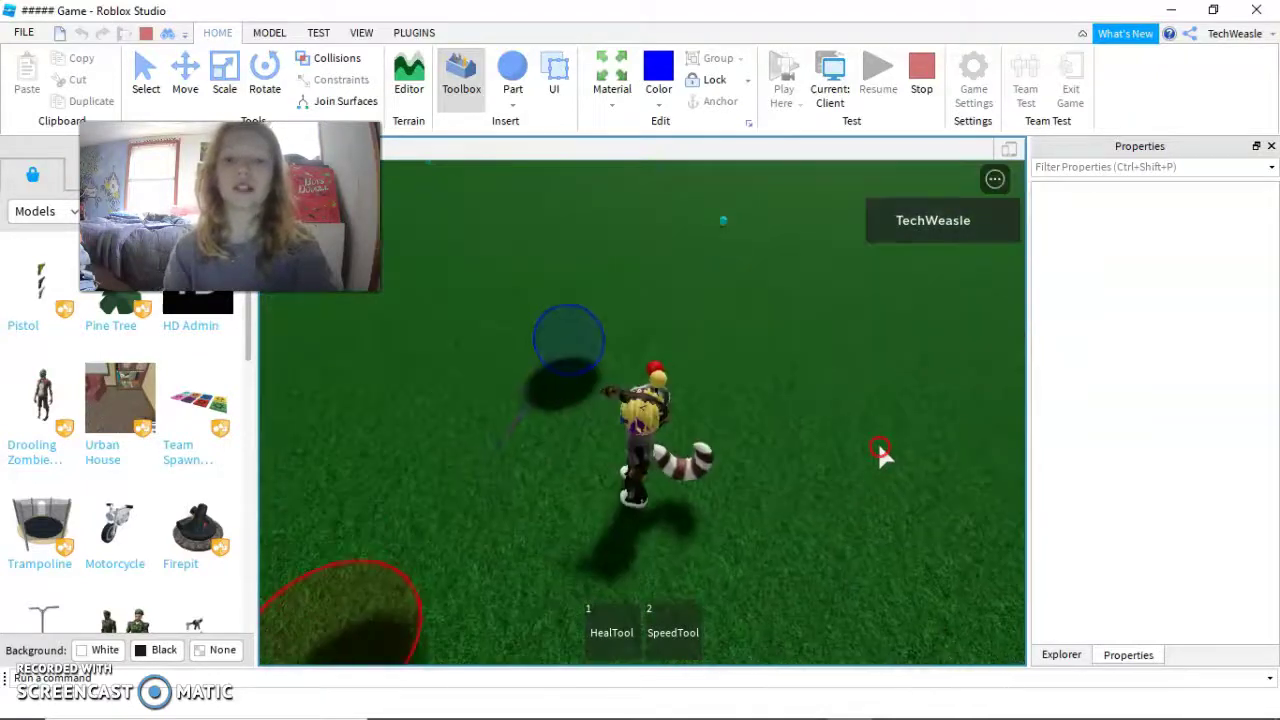
# - Run the character back toward the spheres from a distance to view the beam again
pyautogui.press('a')
pyautogui.press('a')
pyautogui.moveTo(880, 448); pyautogui.dragTo(864, 468, button='right')
pyautogui.press('w')
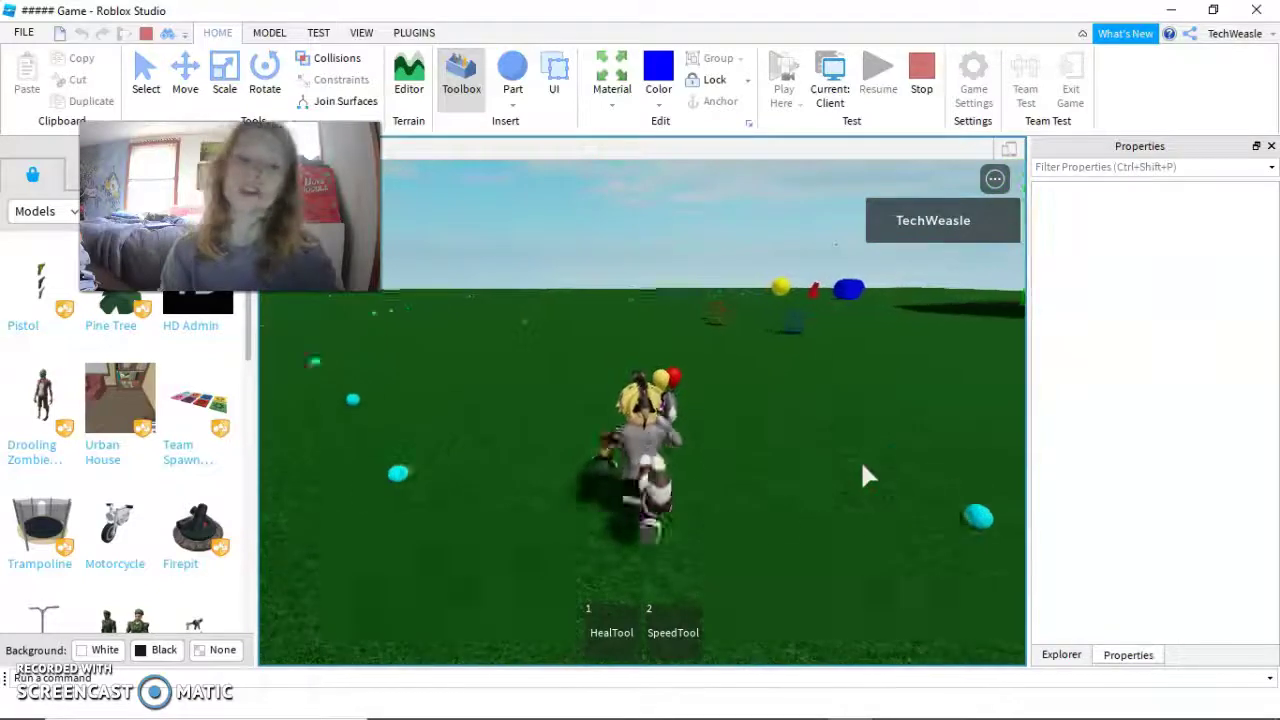
pyautogui.press('w')
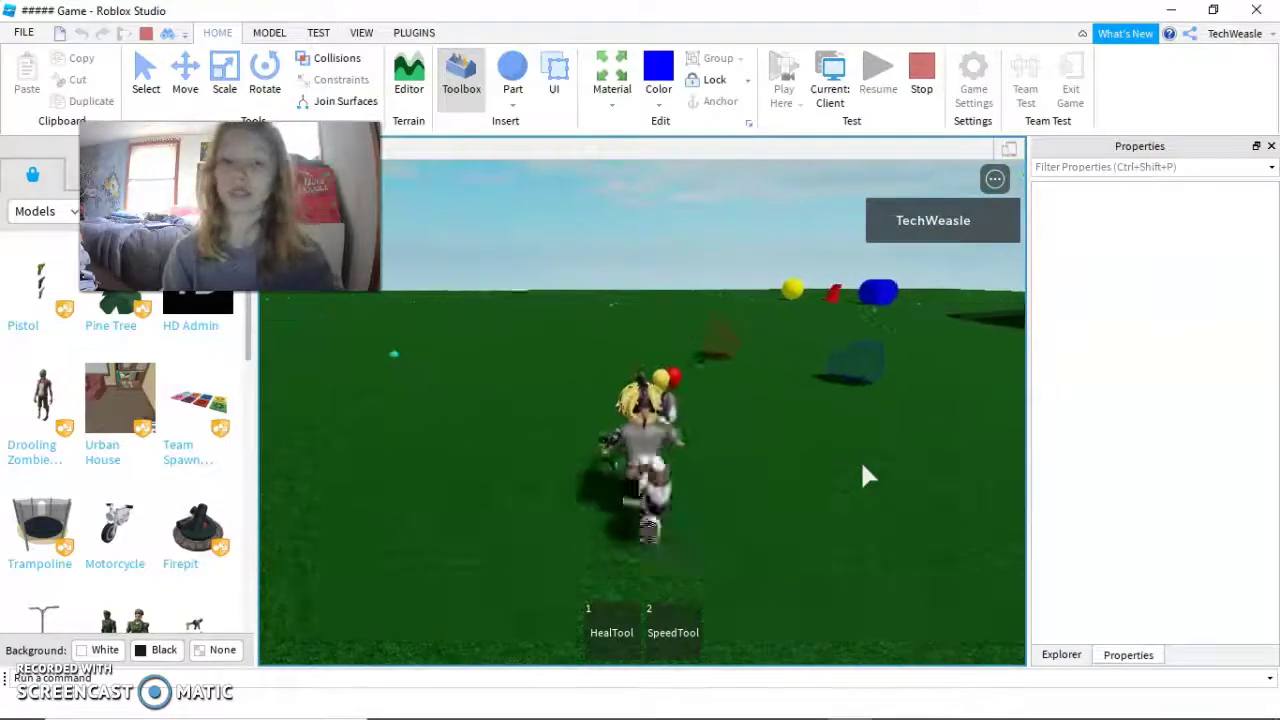
pyautogui.moveTo(862, 464); pyautogui.dragTo(778, 484, button='right')
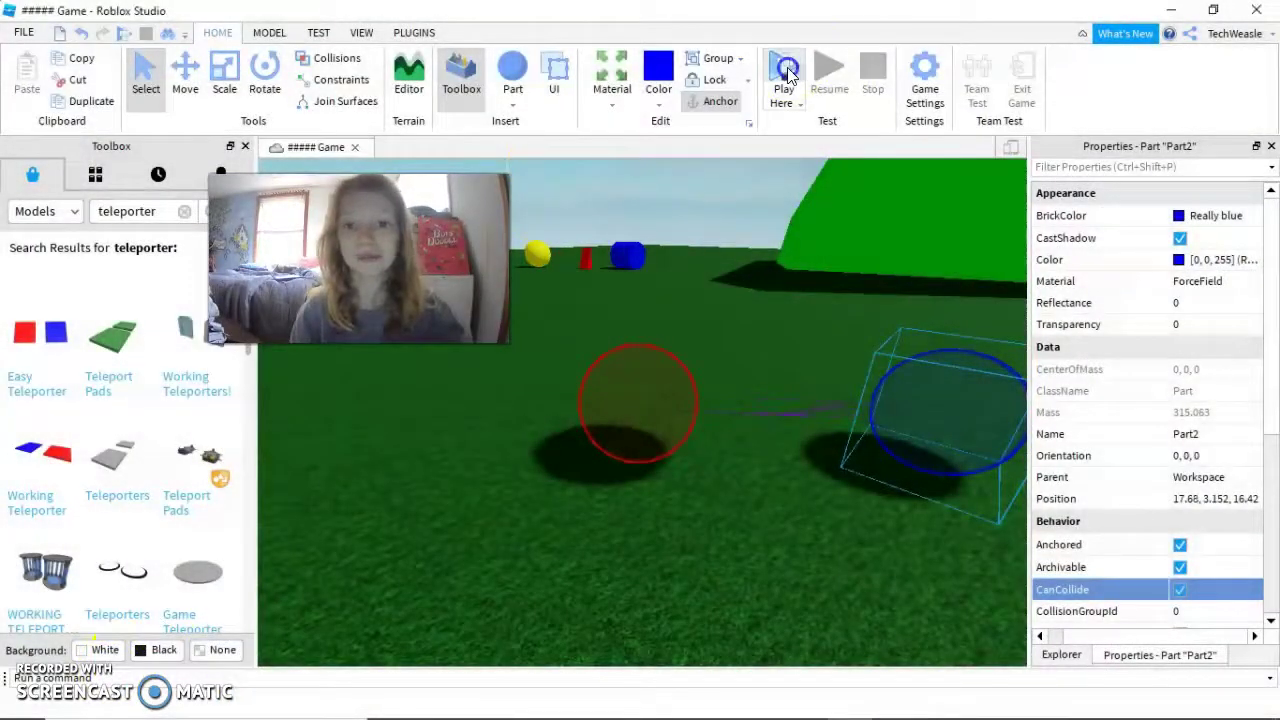
# - Start a new play test at the current location and run the character up to the spheres
pyautogui.click(787, 78)
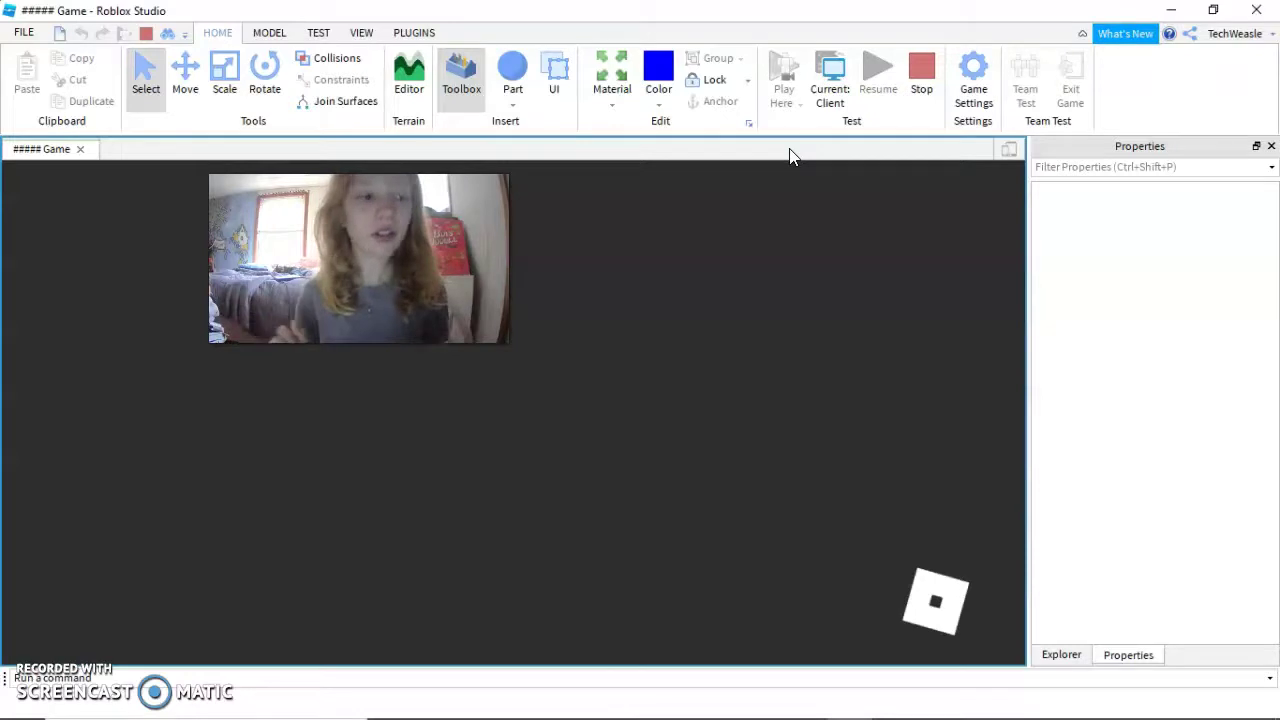
pyautogui.moveTo(766, 264); pyautogui.dragTo(777, 286, button='right')
pyautogui.press('w')
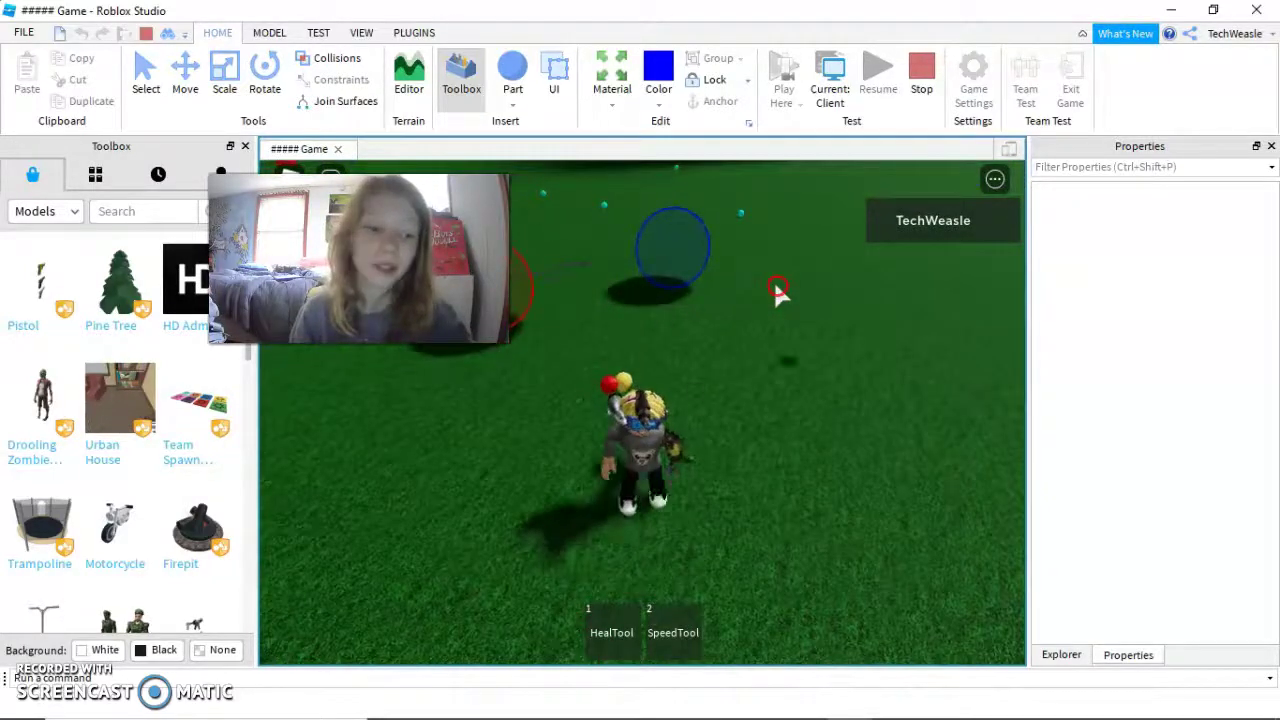
pyautogui.press('w')
pyautogui.press('a')
pyautogui.press('w')
pyautogui.press('d')
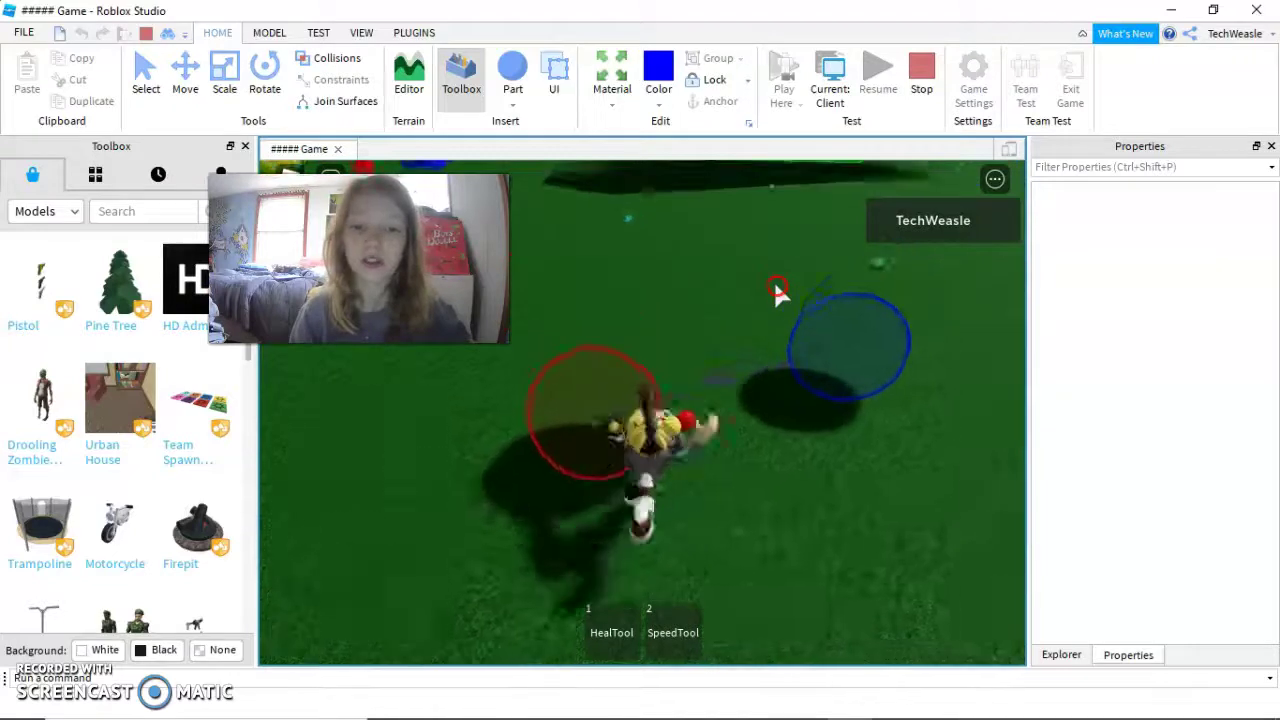
# - Run and jump the character around the two spheres to test moving across the beam
pyautogui.press('s')
pyautogui.press('a')
pyautogui.press('space')
pyautogui.press('w')
pyautogui.press('d')
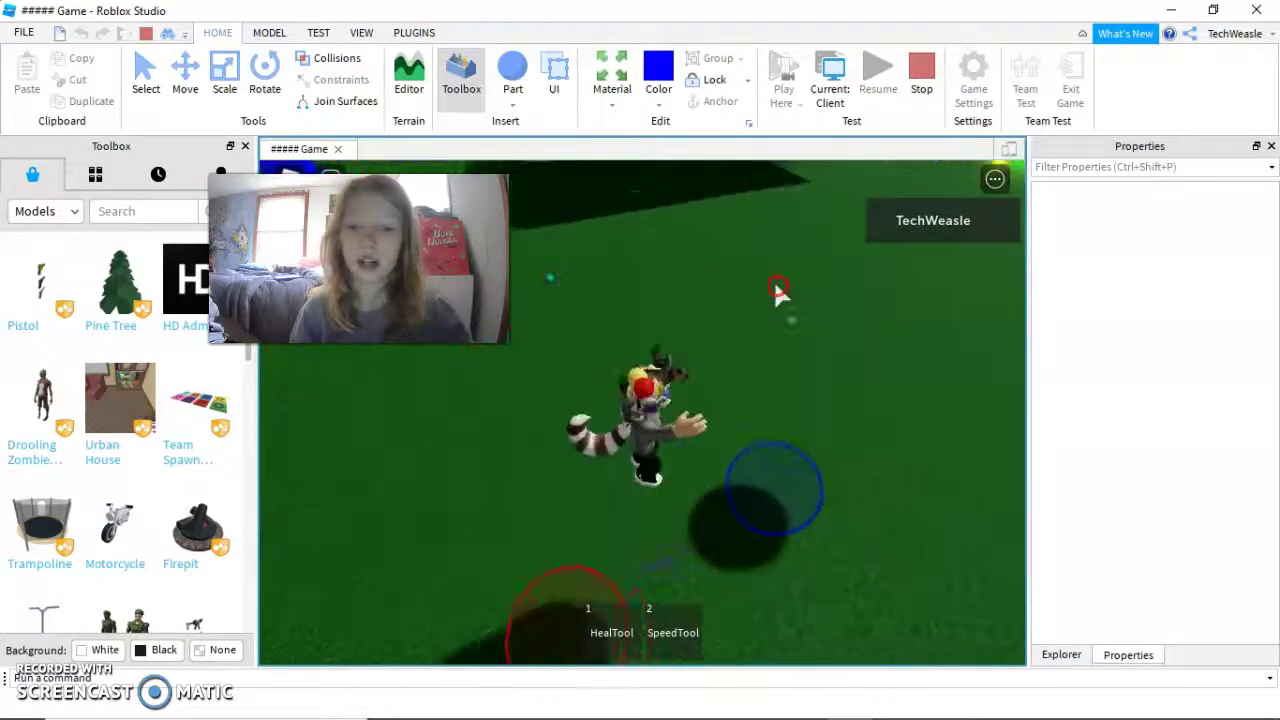
pyautogui.press('s')
pyautogui.press('d')
pyautogui.press('w')
pyautogui.press('d')
pyautogui.press('w')
# - Run the character back and forth beside the blue sphere and through the beam between the spheres
pyautogui.moveTo(777, 287); pyautogui.dragTo(790, 330, button='right')
pyautogui.press('w')
pyautogui.press('s')
pyautogui.press('w')
pyautogui.press('s')
pyautogui.press('w')
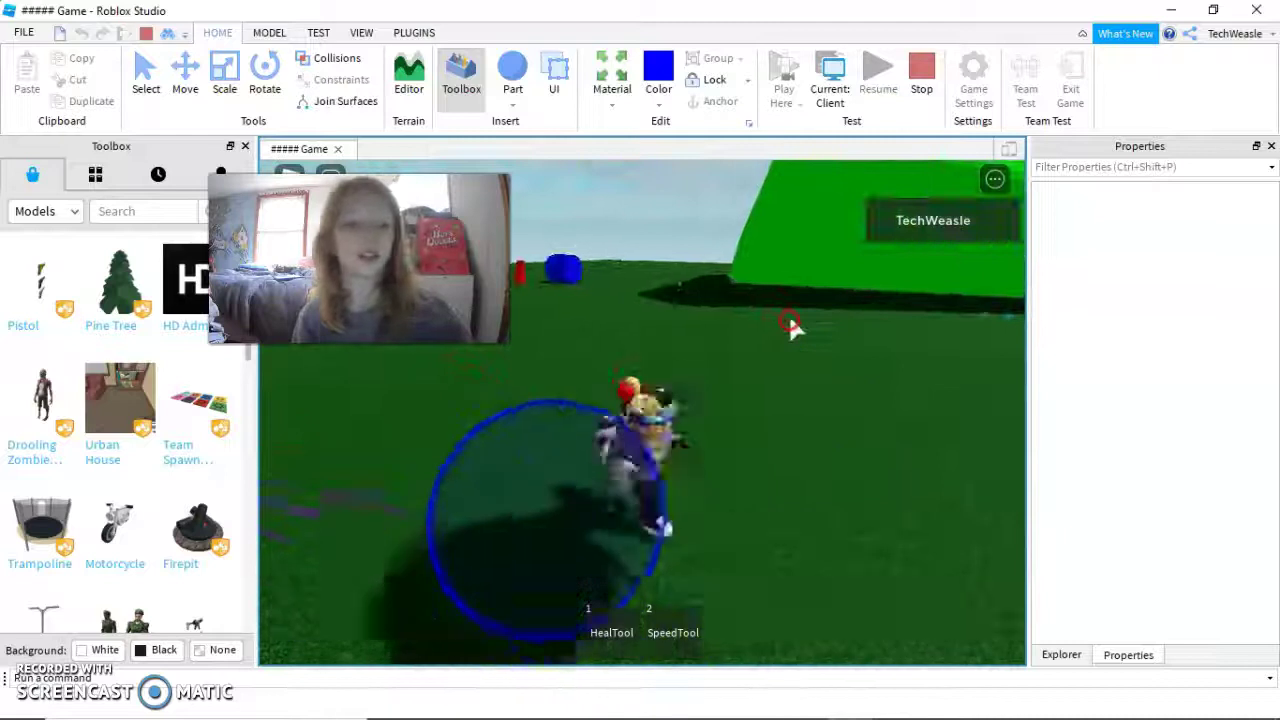
pyautogui.press('a')
pyautogui.press('w')
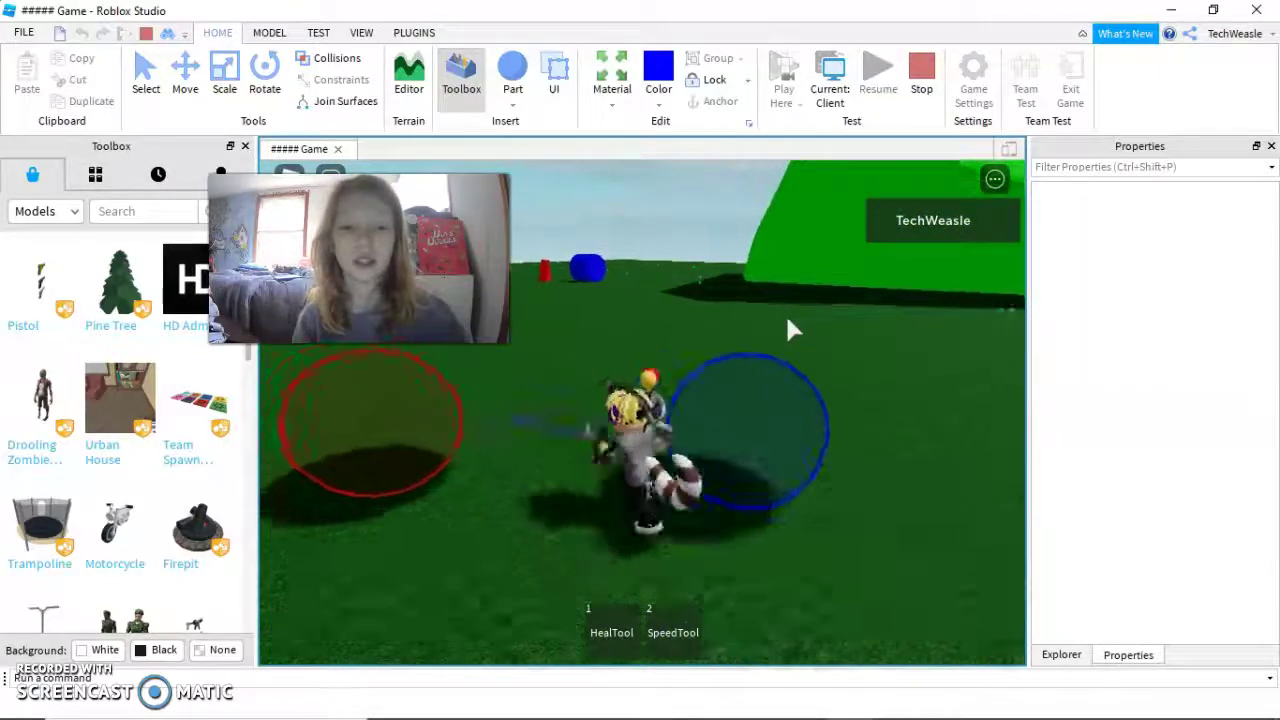
pyautogui.press('s')
pyautogui.press('w')
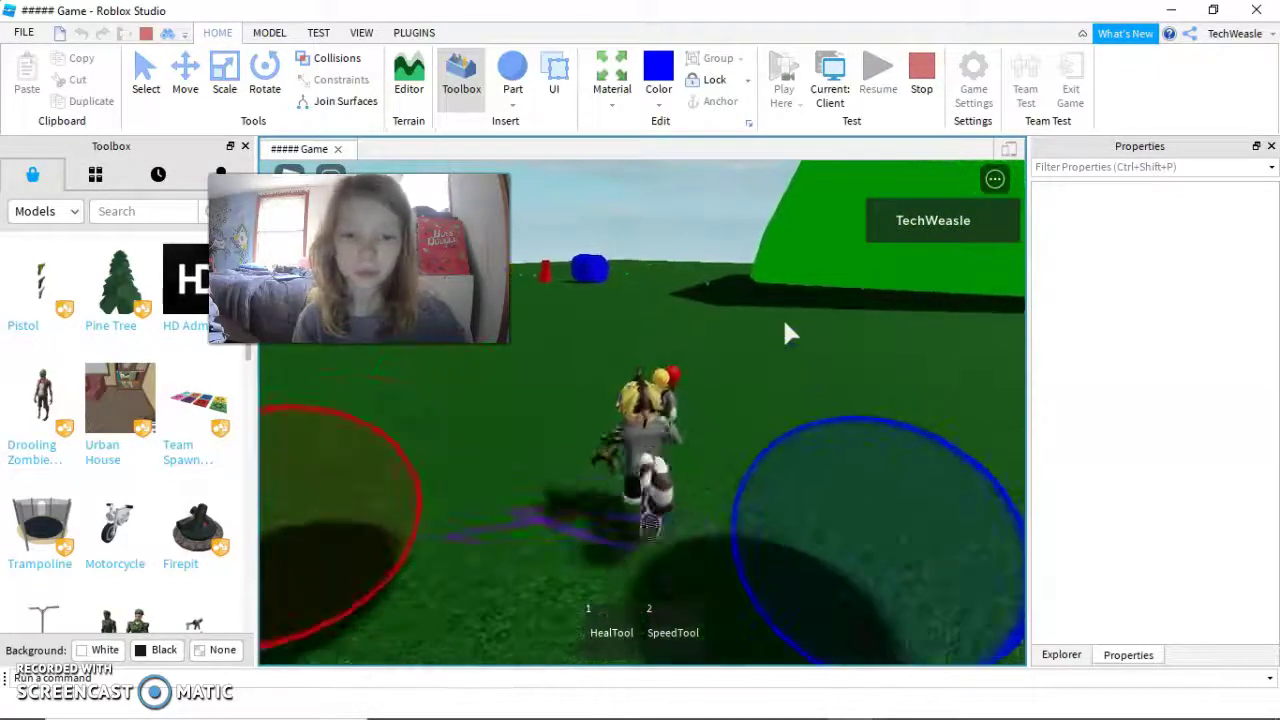
pyautogui.press('s')
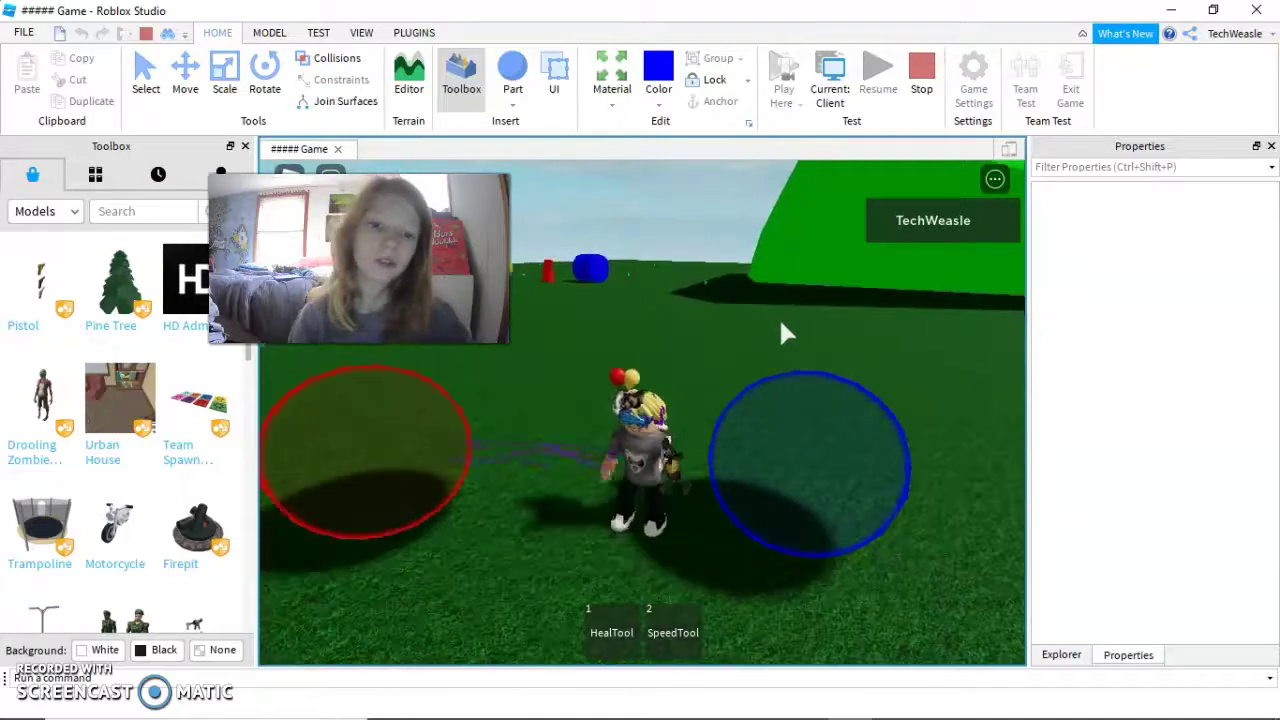
# - Turn the view overhead and jump the character near the blue sphere toward the red one
pyautogui.moveTo(781, 326); pyautogui.dragTo(713, 367, button='right')
pyautogui.press('w')
pyautogui.press('w')
pyautogui.press('space')
pyautogui.press('w')
pyautogui.press('space')
pyautogui.press('space')
pyautogui.press('w')
pyautogui.press('d')
pyautogui.press('space')
pyautogui.press('w')
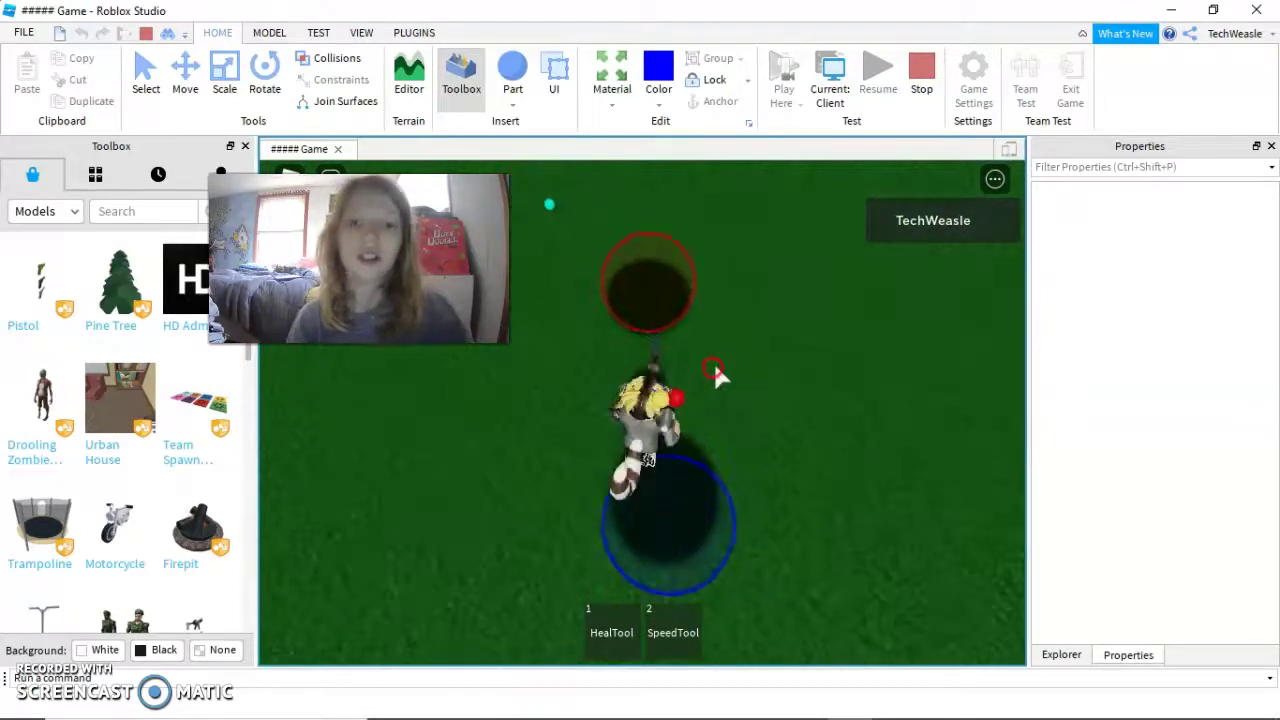